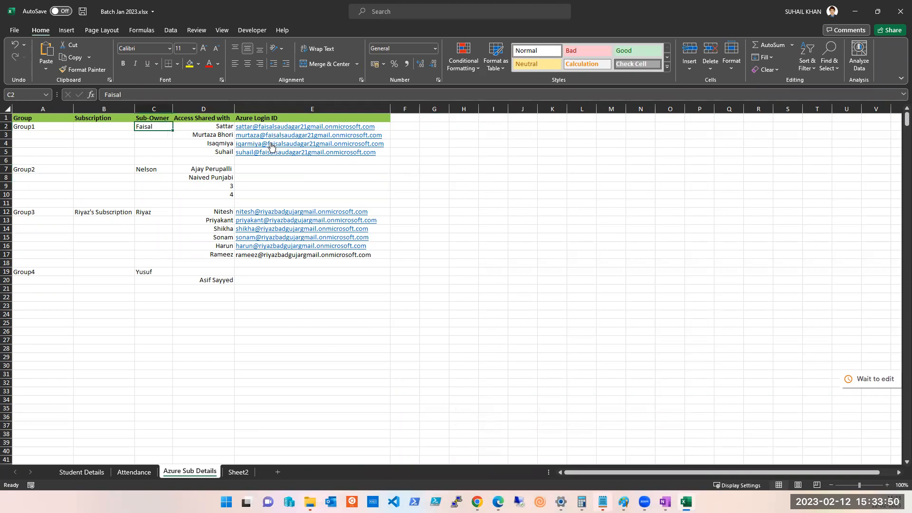
Select the owner and sub-owner entries in the spreadsheet.
left_click(423, 160)
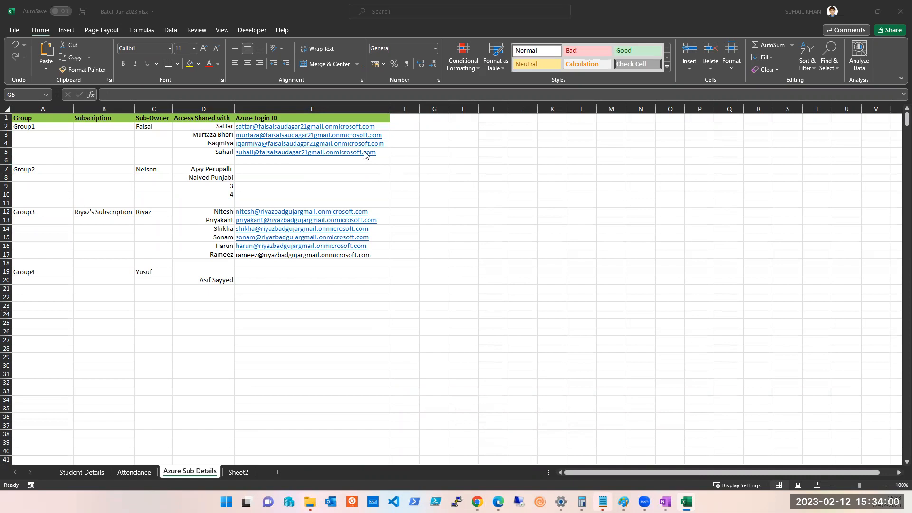
left_click(412, 151)
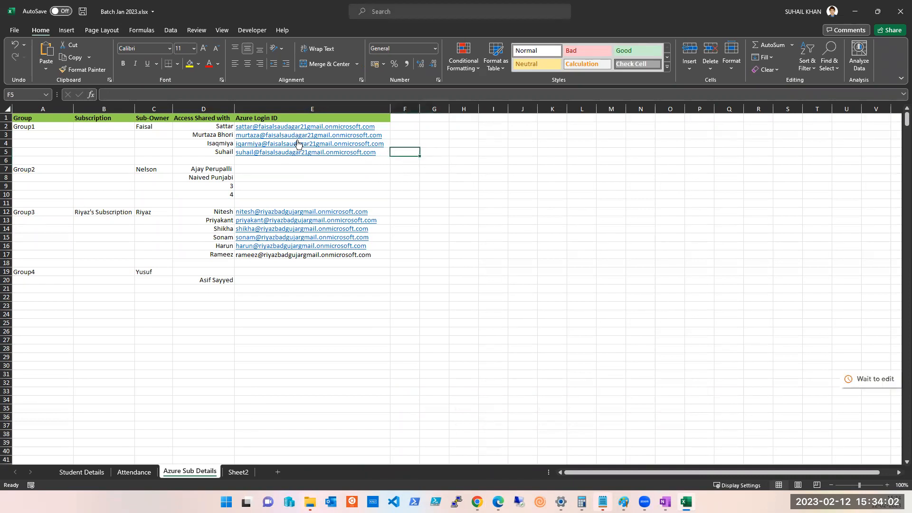
left_click(211, 137)
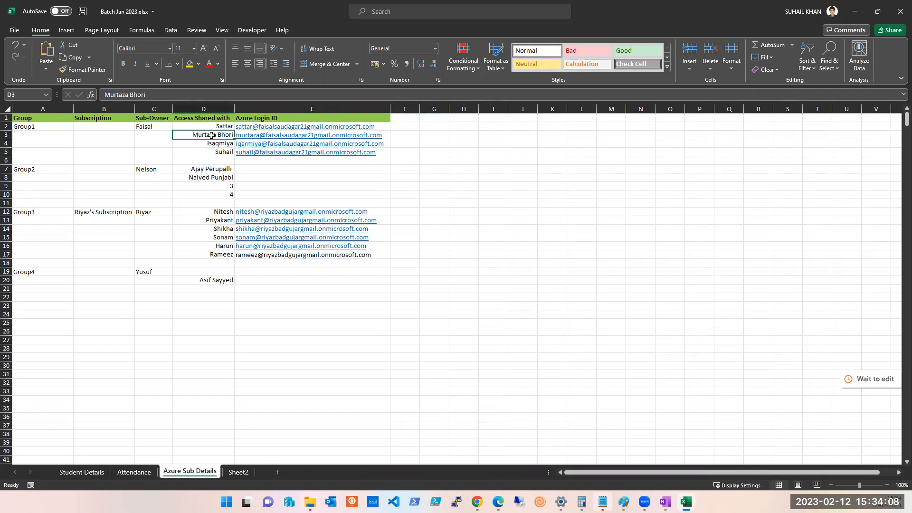
left_click(145, 128)
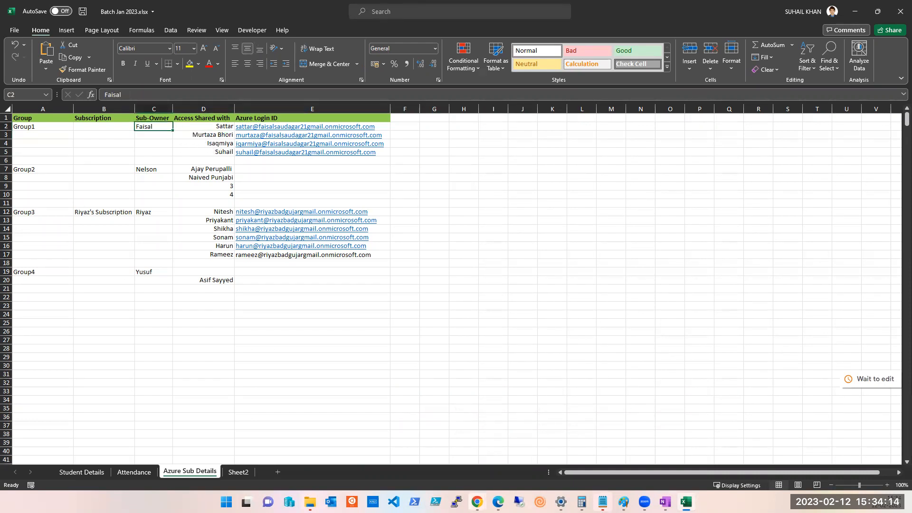
Return to the resource group's Access control (IAM) page and review recent notifications.
mouse_move(478, 502)
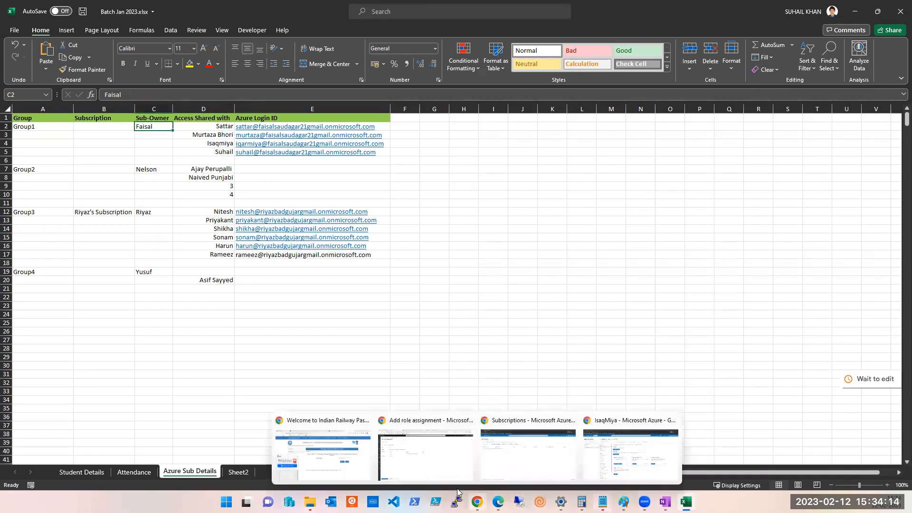
left_click(617, 472)
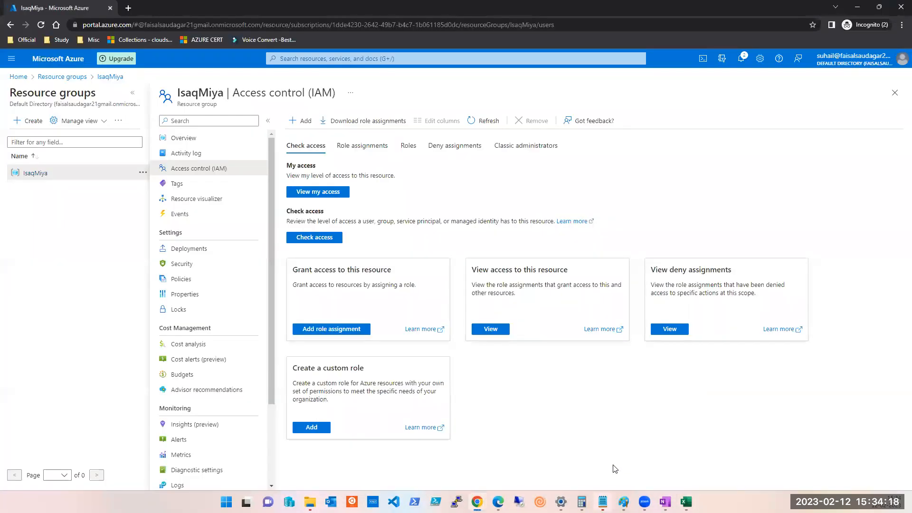
left_click(741, 59)
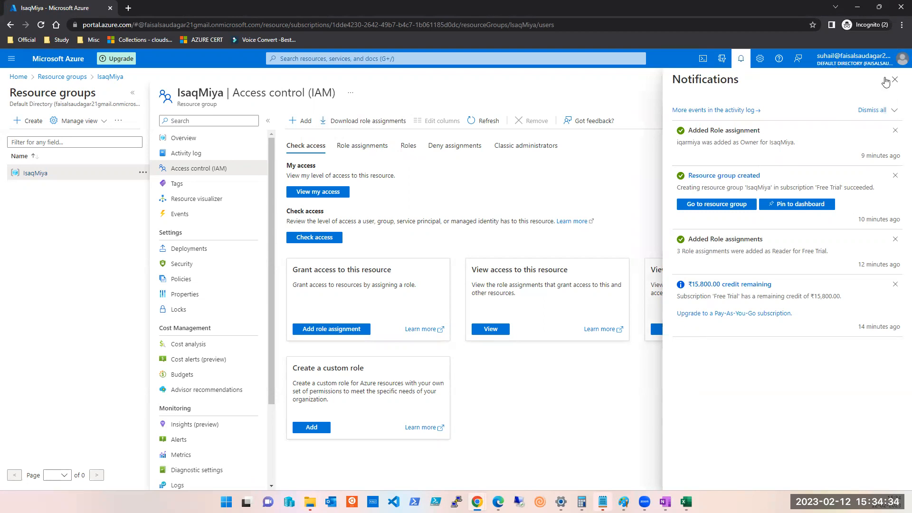
left_click(298, 19)
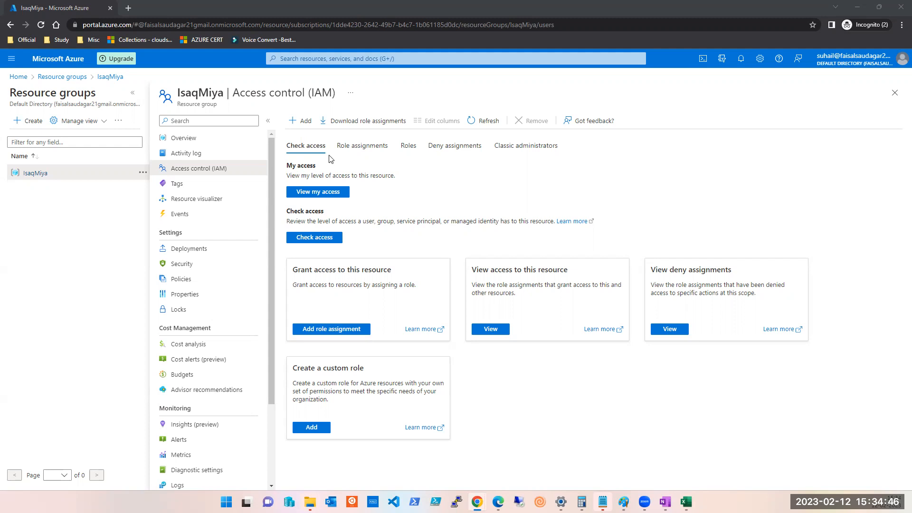
Search 'azure ac' to reach Azure Active Directory Users, then open the third user's profile.
left_click(376, 58)
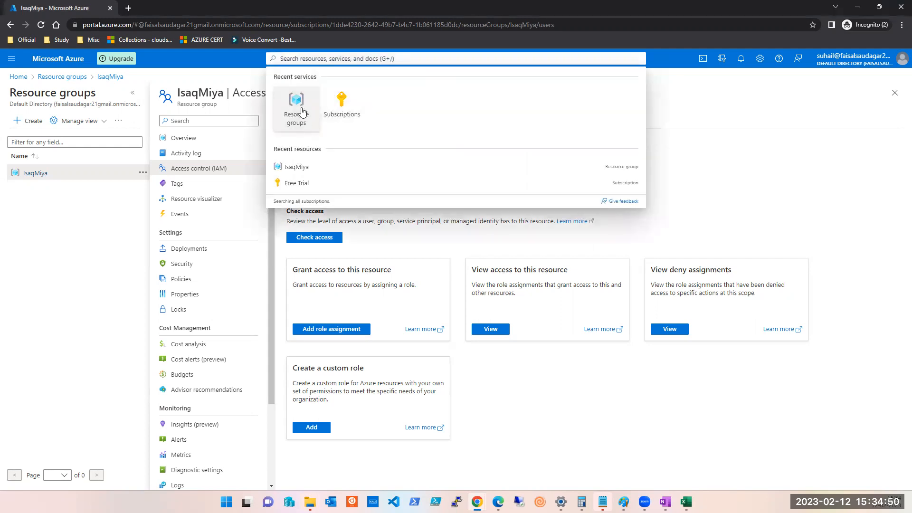
type("azur")
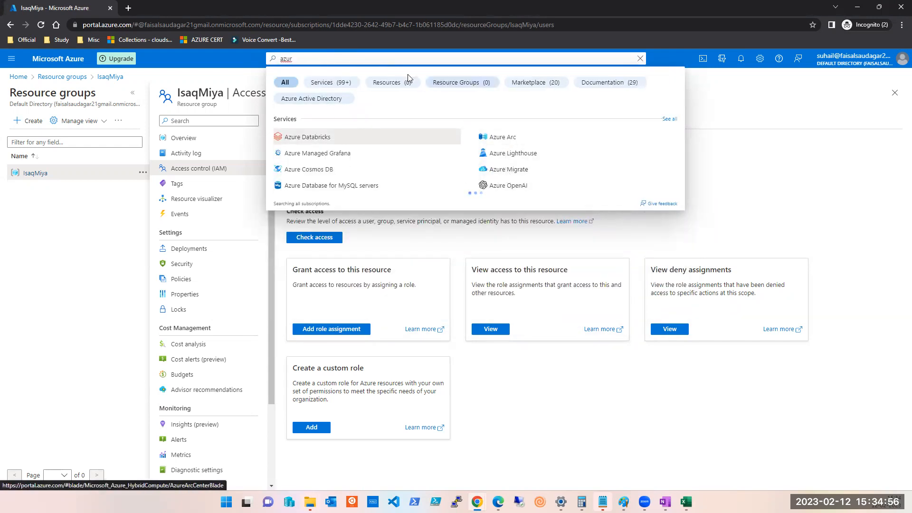
type("e")
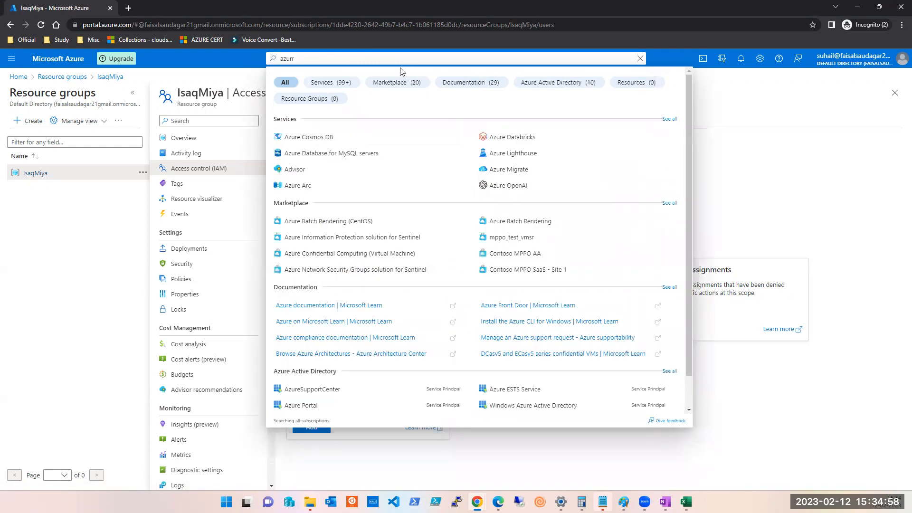
type(" ac")
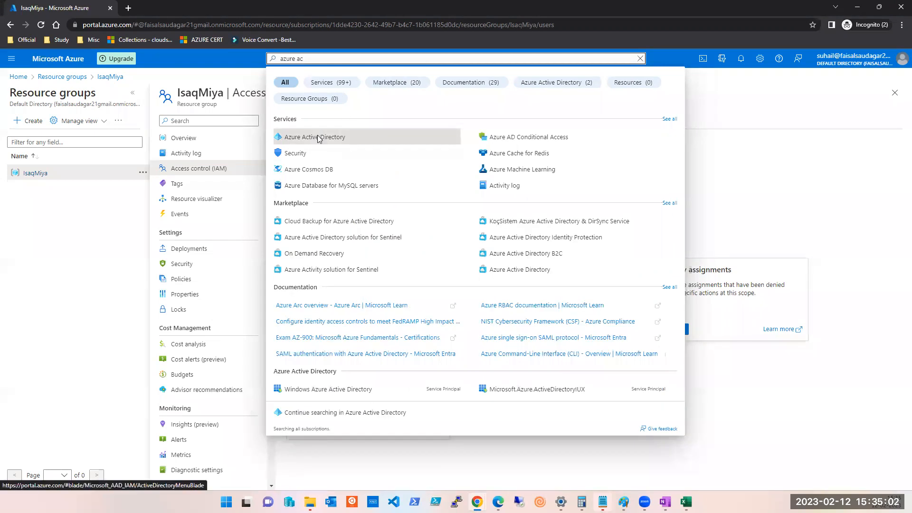
left_click(320, 137)
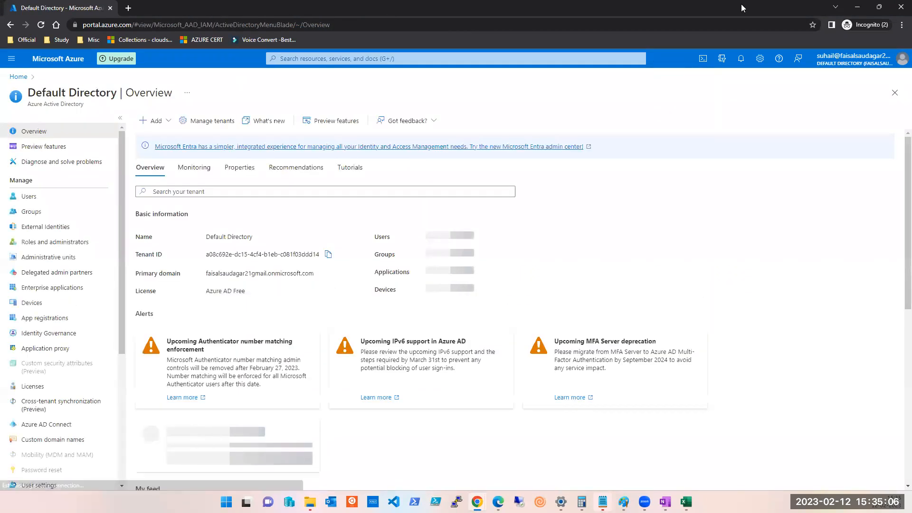
left_click(36, 202)
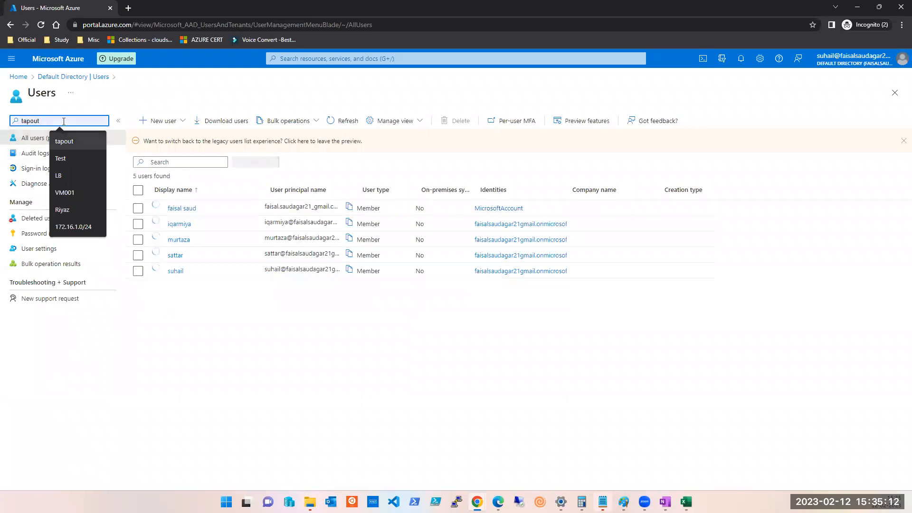
left_click(234, 339)
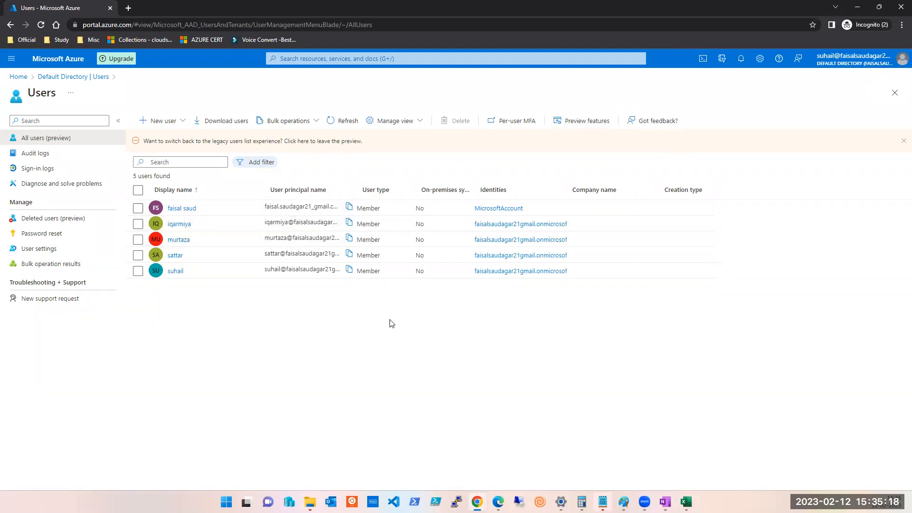
left_click(180, 240)
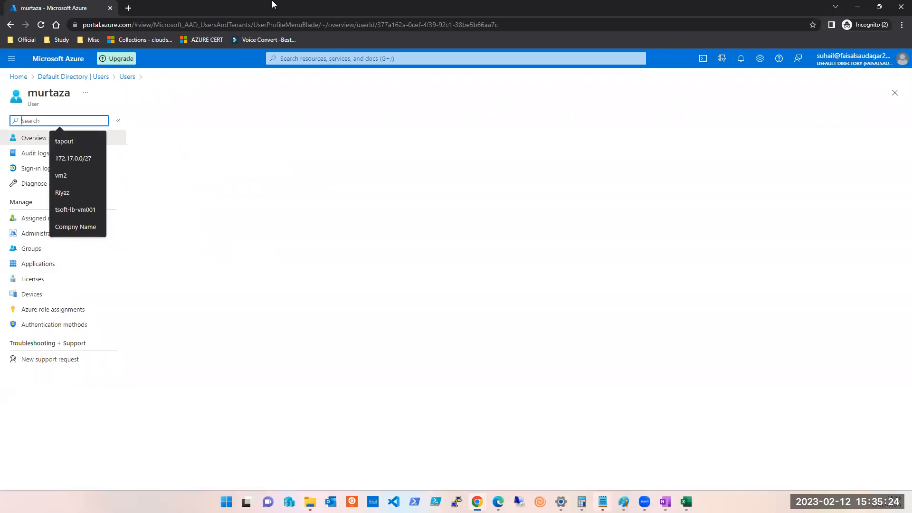
Attempt a password reset, then refresh the user's Assigned roles, which shows none.
left_click(296, 127)
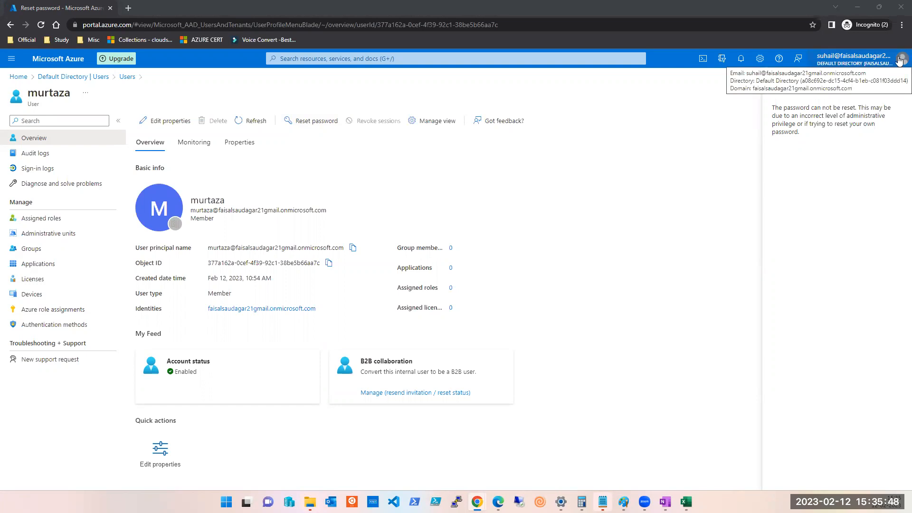
left_click(53, 222)
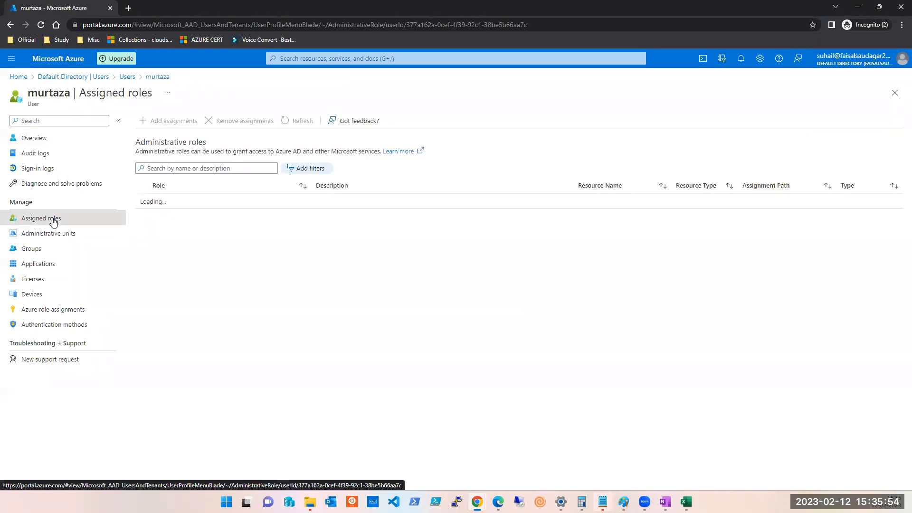
left_click(307, 121)
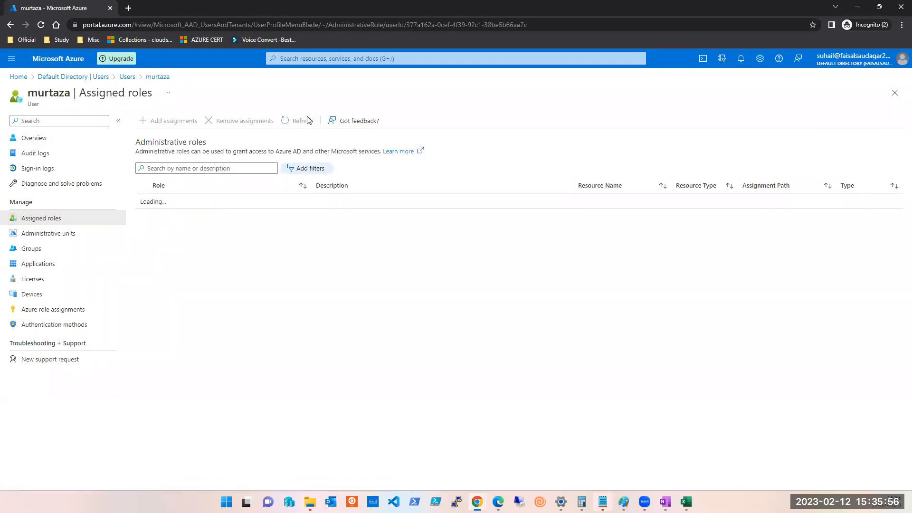
left_click(308, 120)
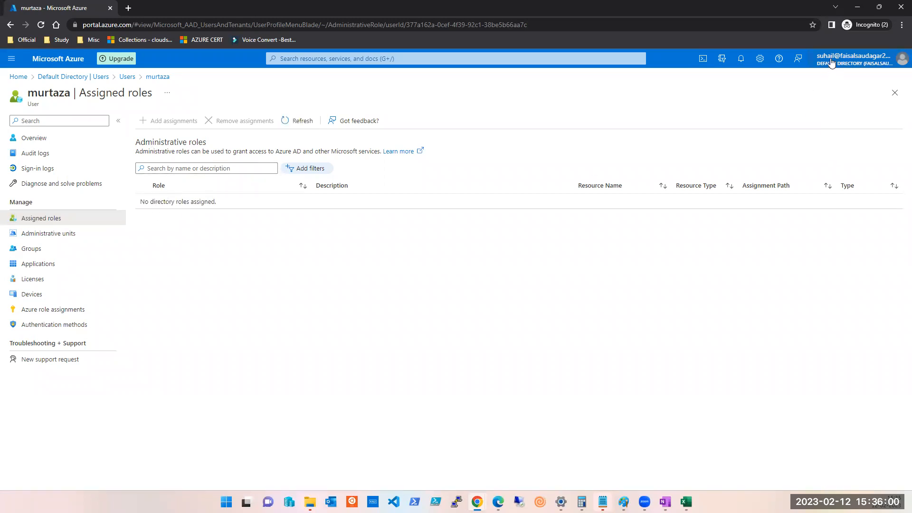
mouse_move(835, 59)
Open the last listed user's Assigned roles and refresh to show Application Administrator.
left_click(891, 95)
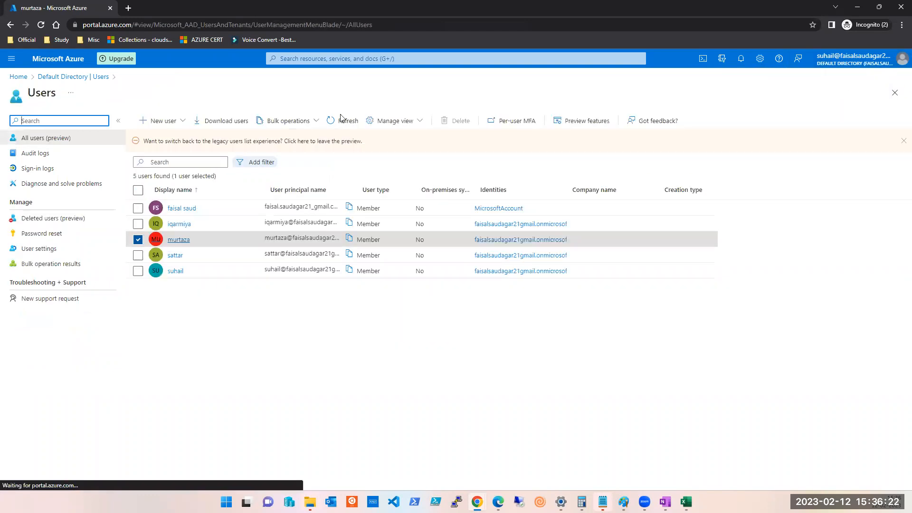
left_click(179, 275)
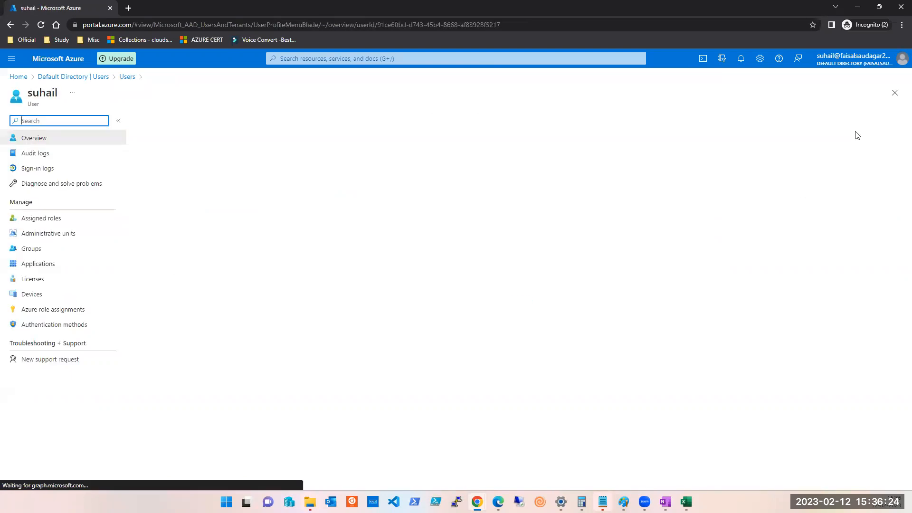
left_click(41, 221)
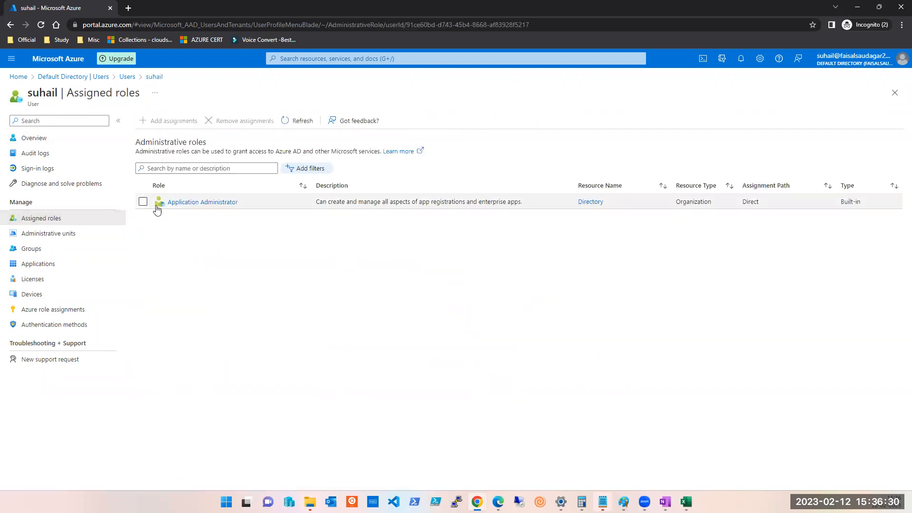
left_click(297, 122)
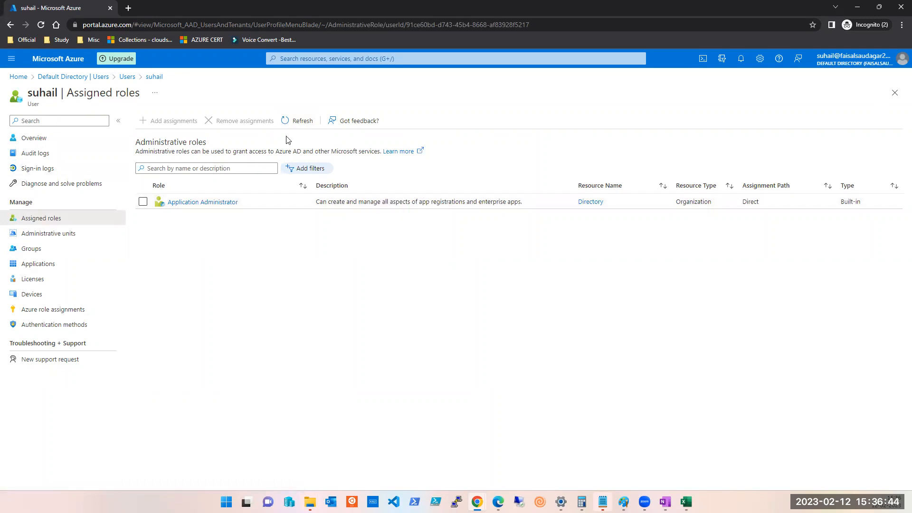
left_click(294, 123)
Reopen the third user's profile and attempt a password reset.
left_click(894, 93)
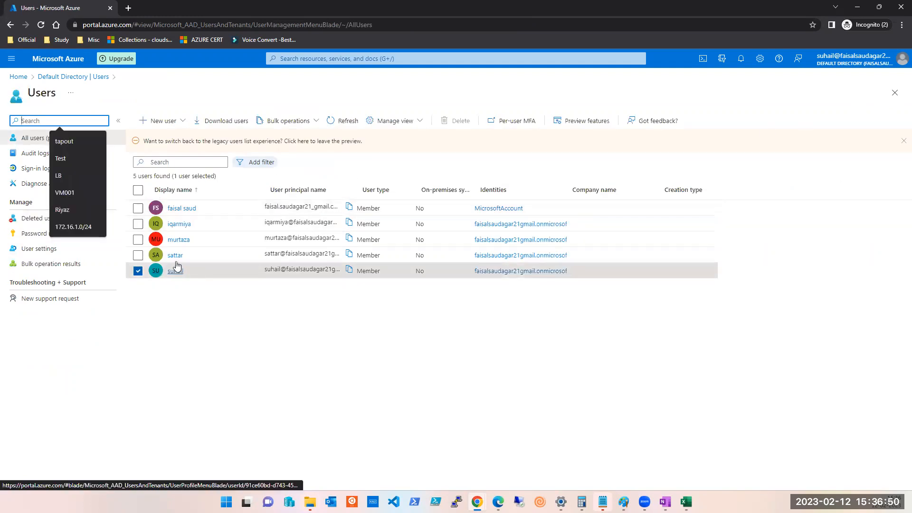
left_click(175, 242)
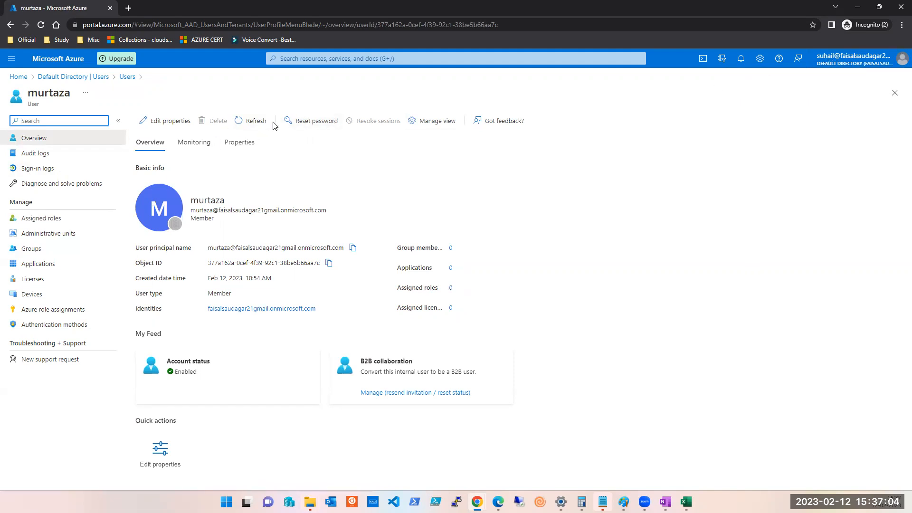
left_click(302, 122)
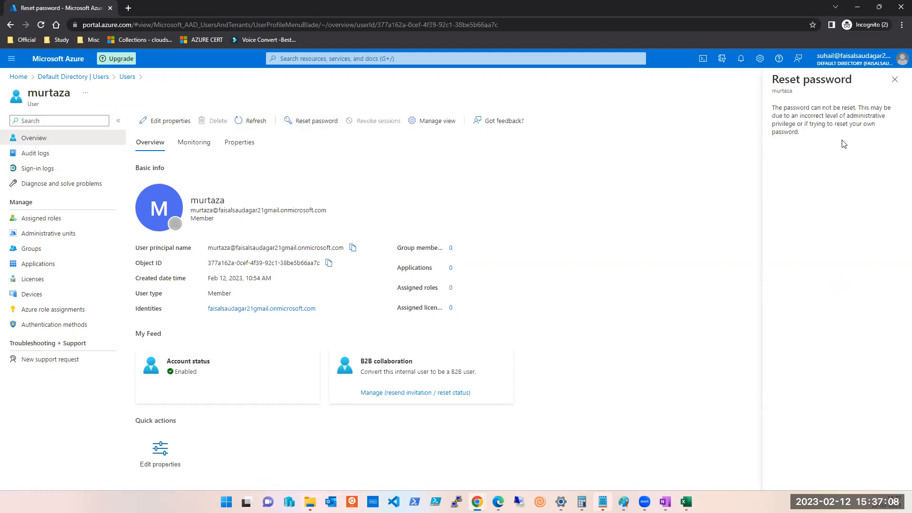
left_click(895, 81)
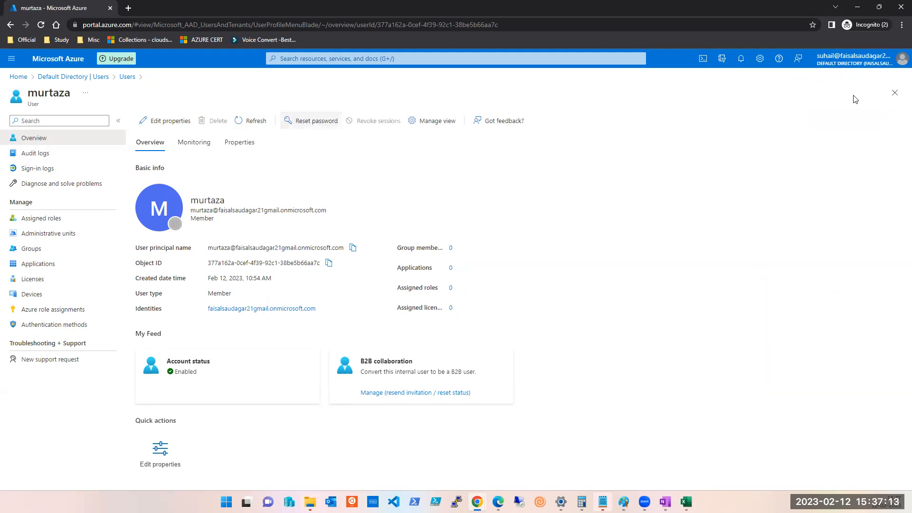
Return to the Users list and open the New user options.
left_click(896, 92)
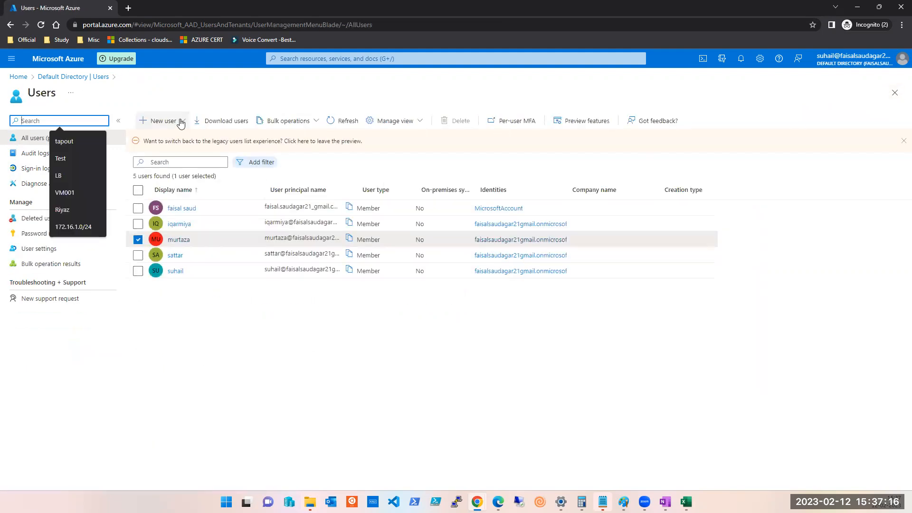
left_click(110, 416)
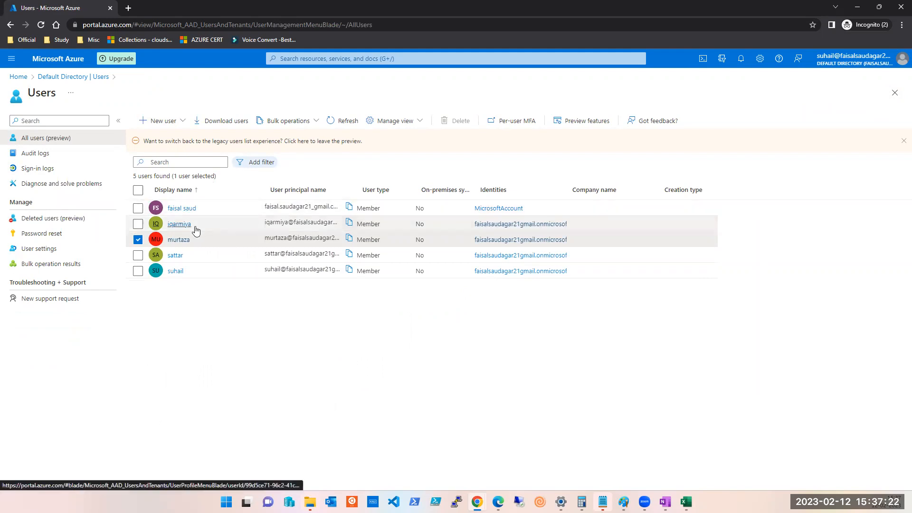
left_click(184, 121)
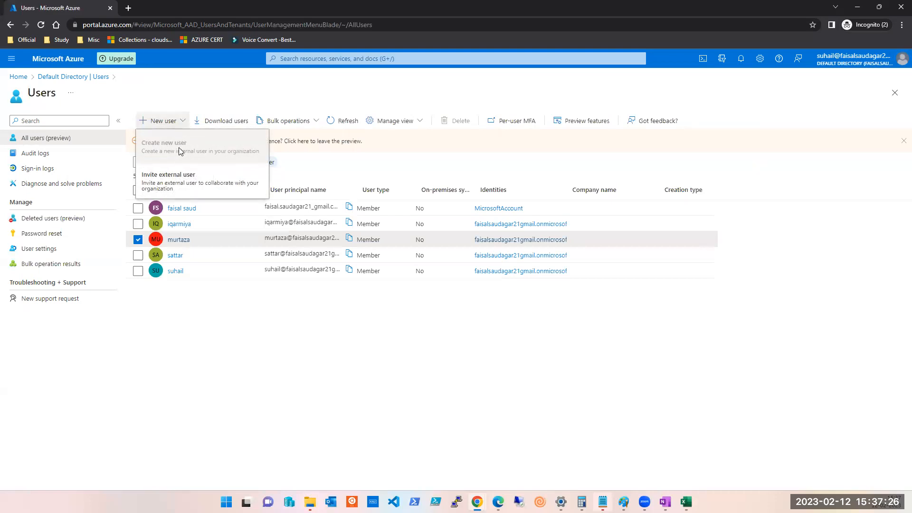
Invite an external guest by entering their e-mail address and sending the invitation.
left_click(153, 188)
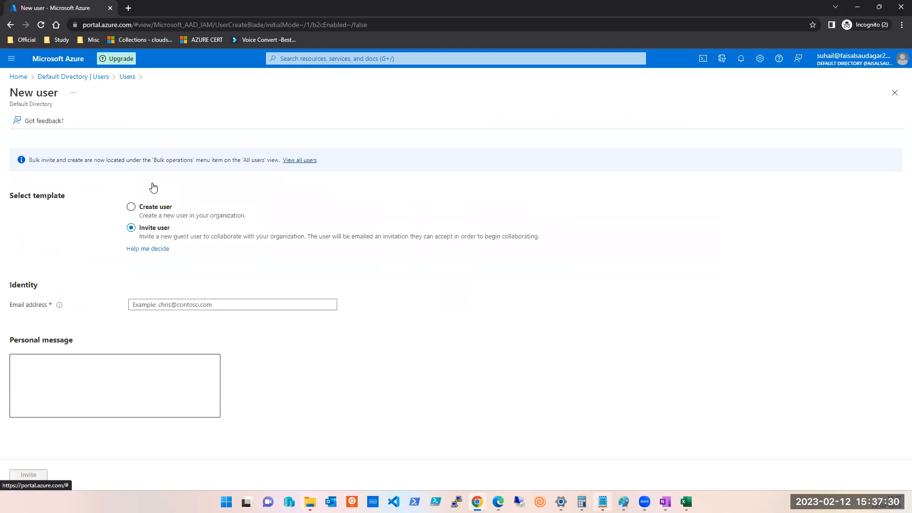
left_click(152, 304)
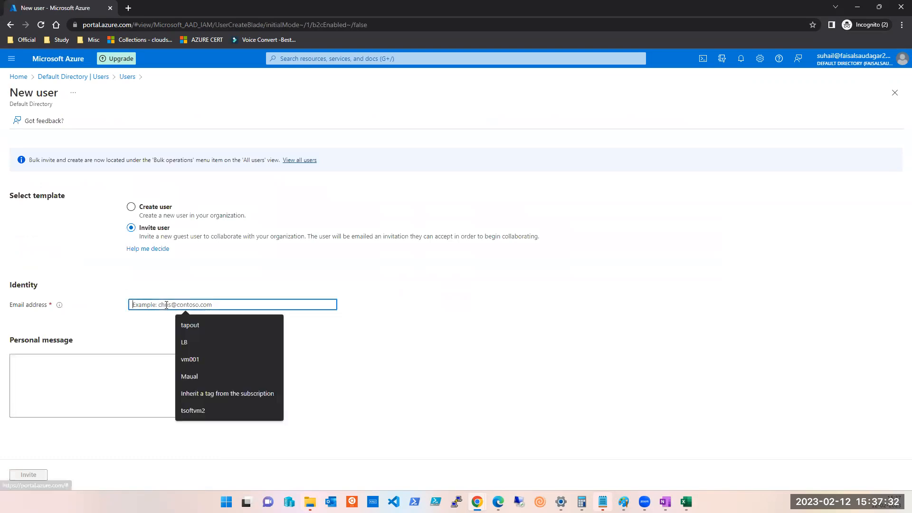
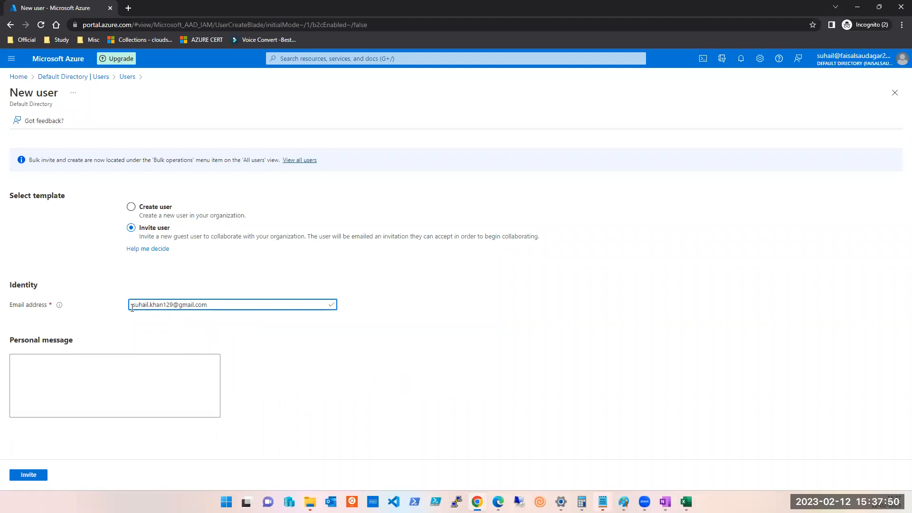
left_click(81, 387)
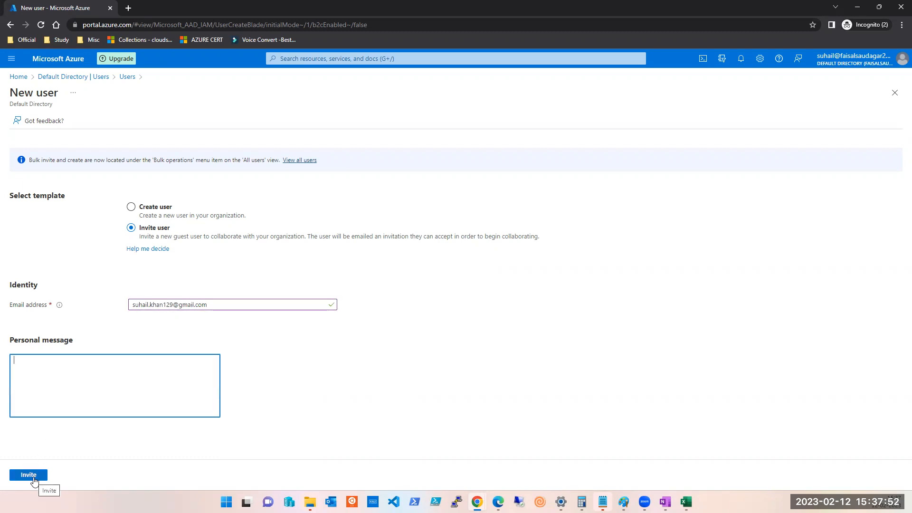
left_click(34, 478)
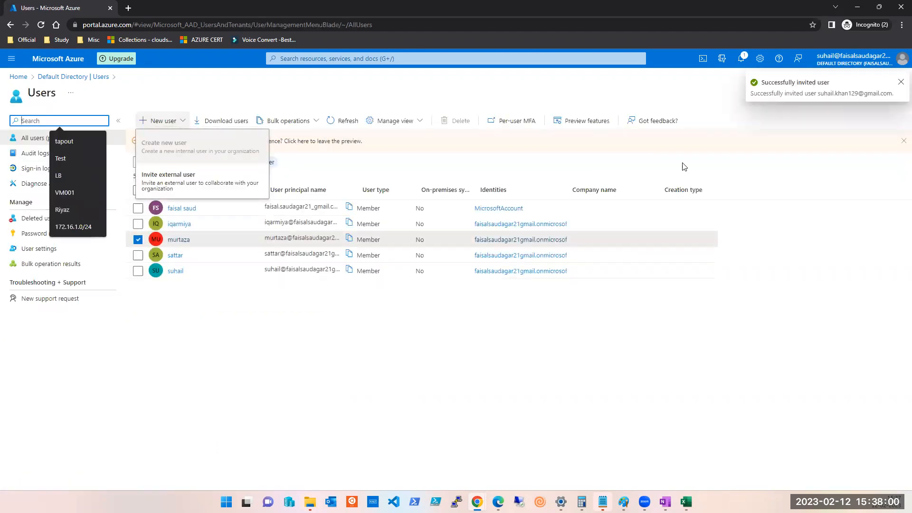
Refresh the Users list until the invited Guest appears, totalling six users.
left_click(338, 121)
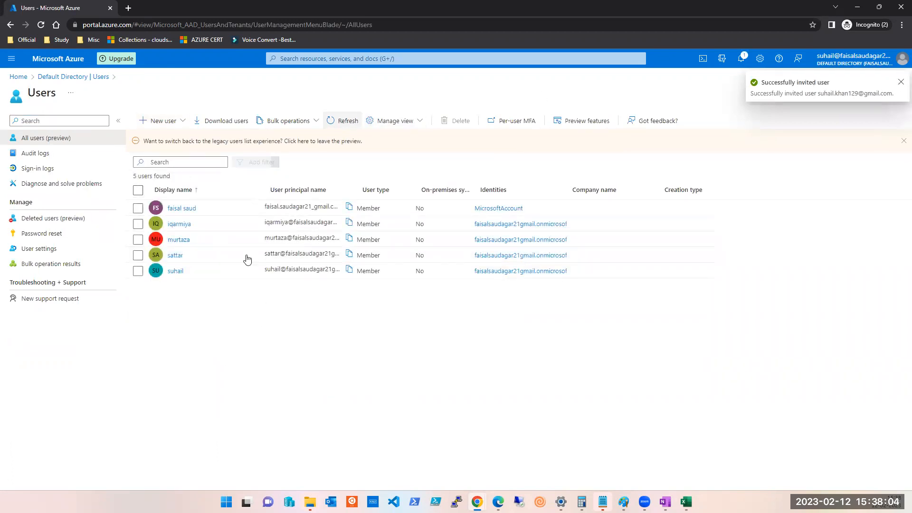
left_click(342, 122)
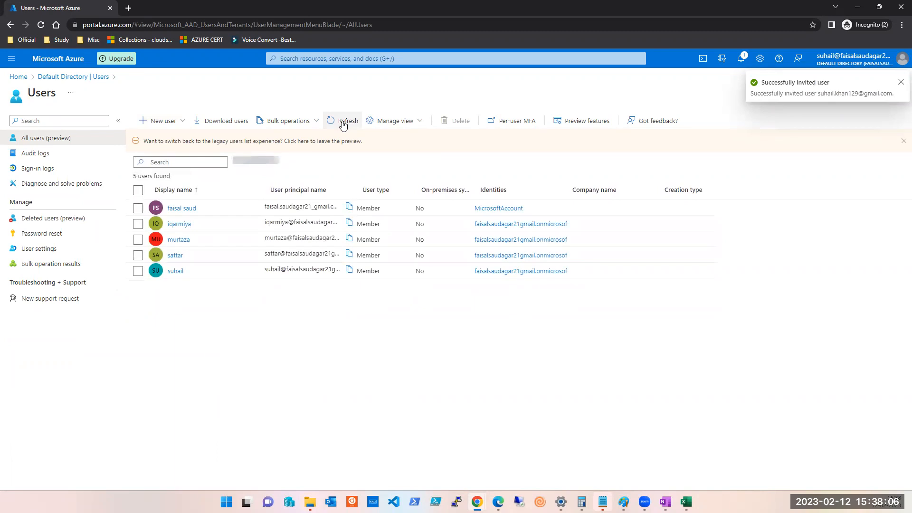
left_click(344, 123)
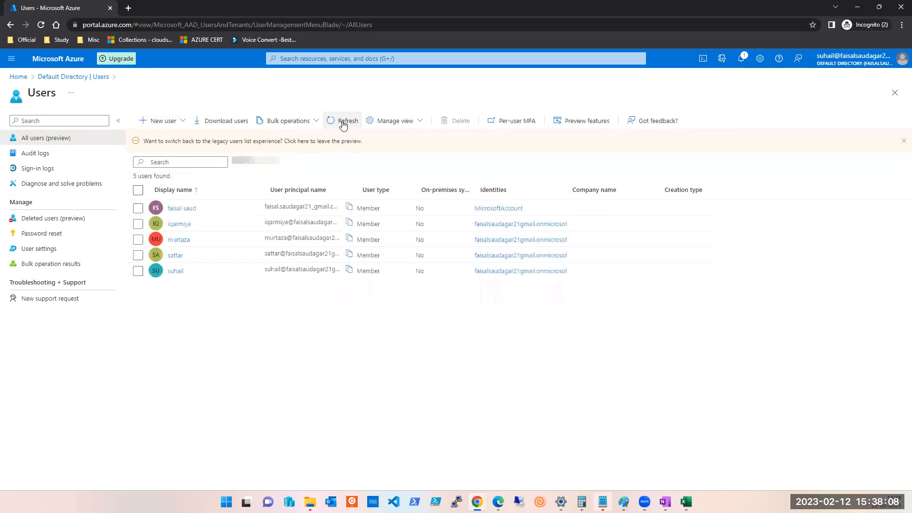
left_click(343, 122)
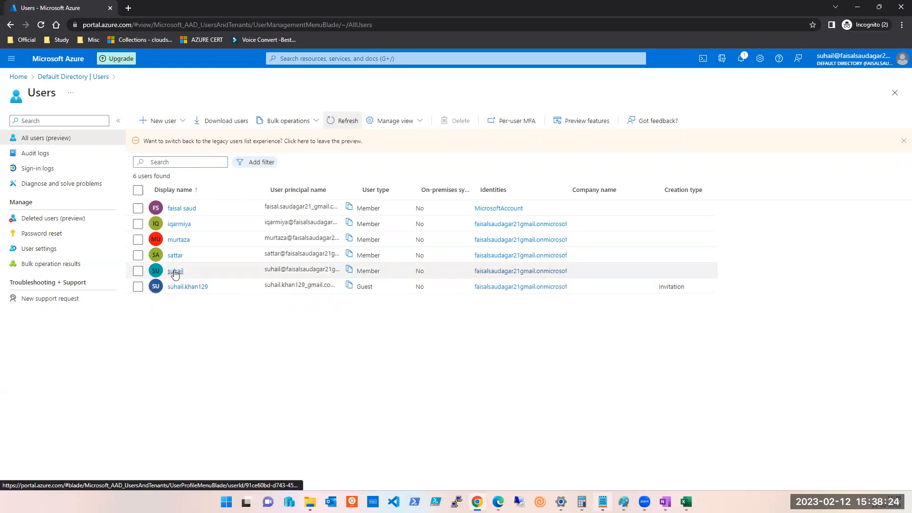
left_click(159, 125)
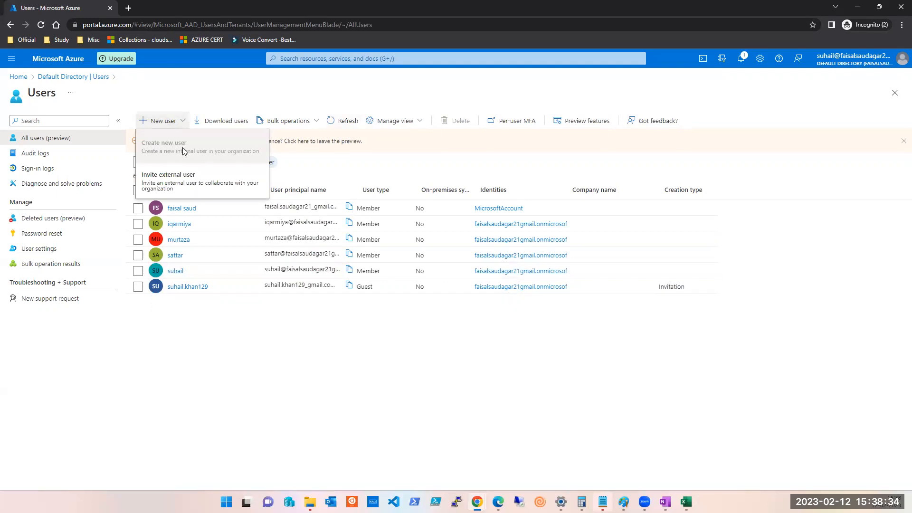
Open a member's profile and attempt a password reset, which is not allowed.
left_click(231, 425)
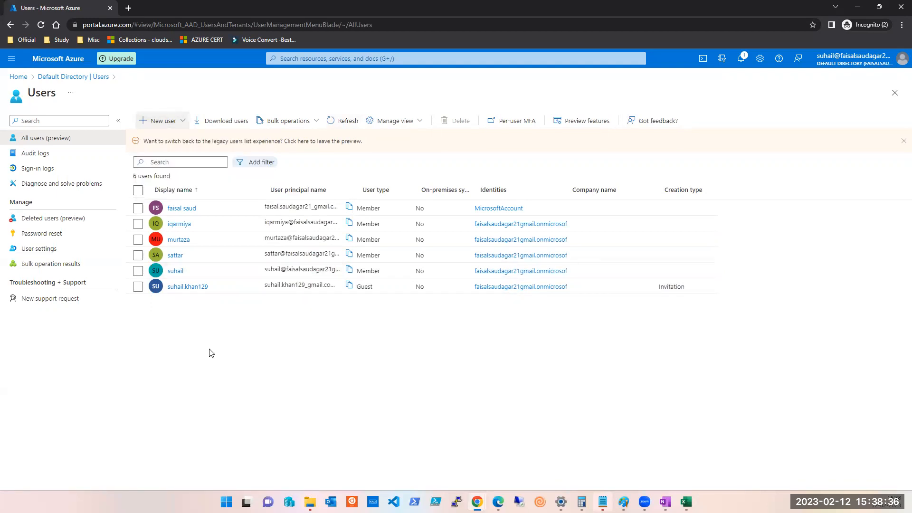
left_click(174, 256)
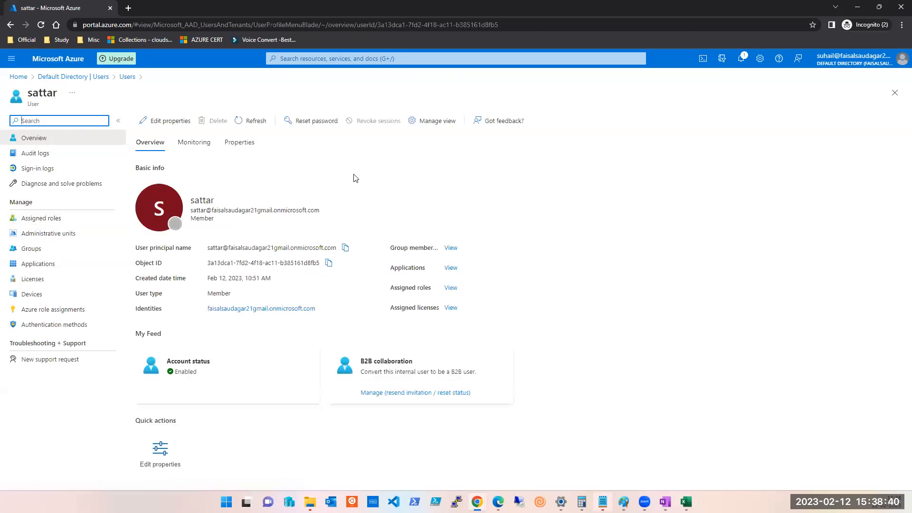
left_click(316, 125)
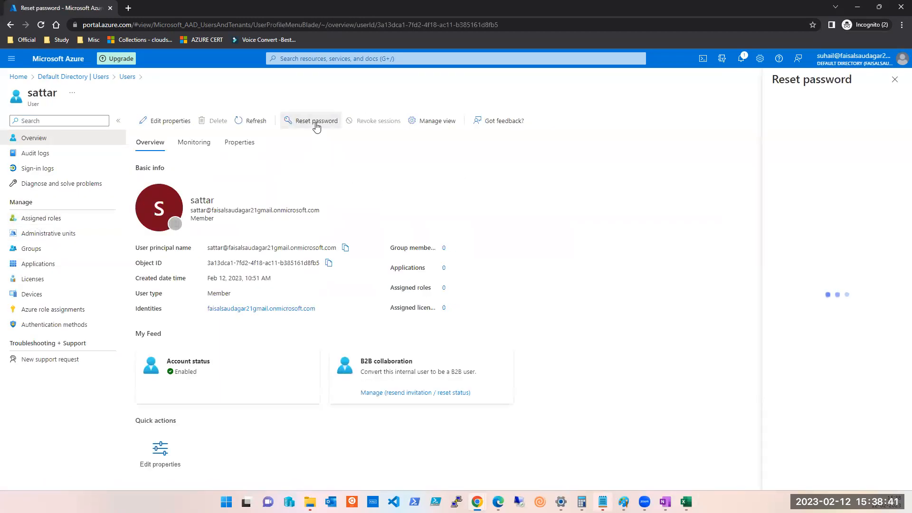
left_click(896, 80)
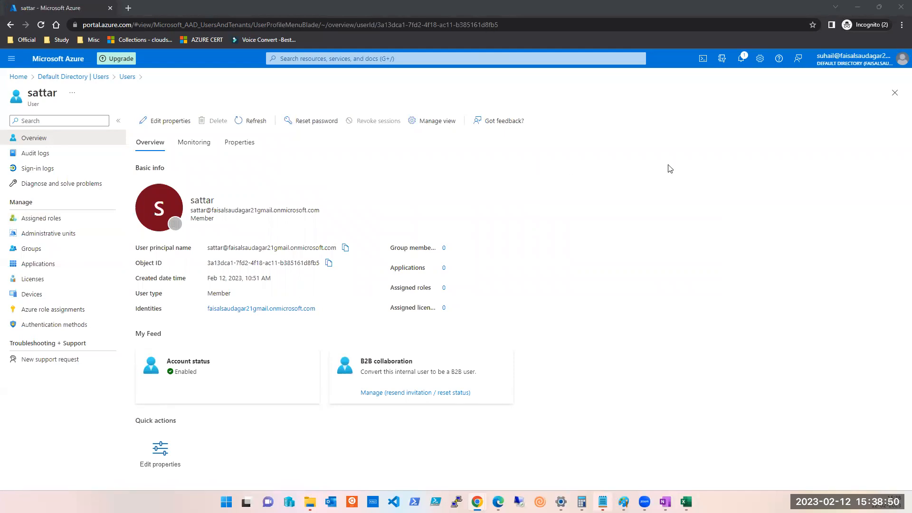
Close the profile and Users list to reach the Default Directory overview showing 6 users.
left_click(895, 93)
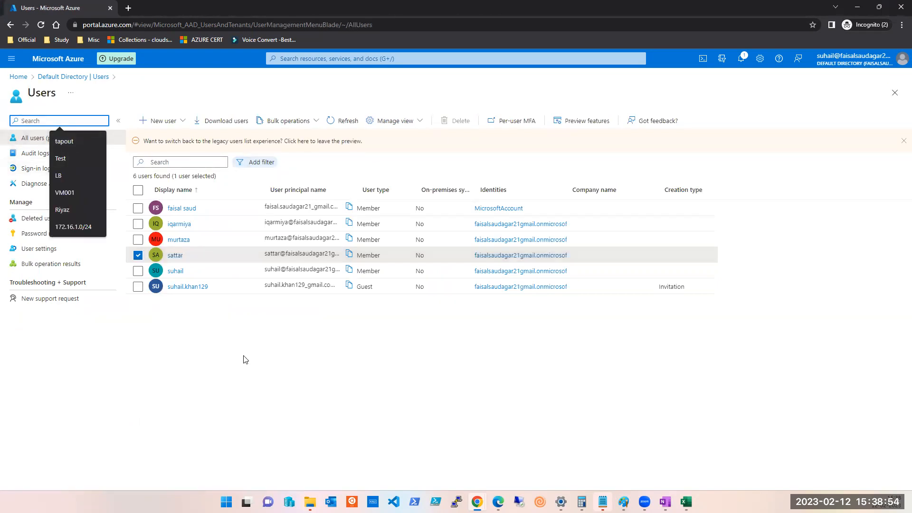
left_click(264, 356)
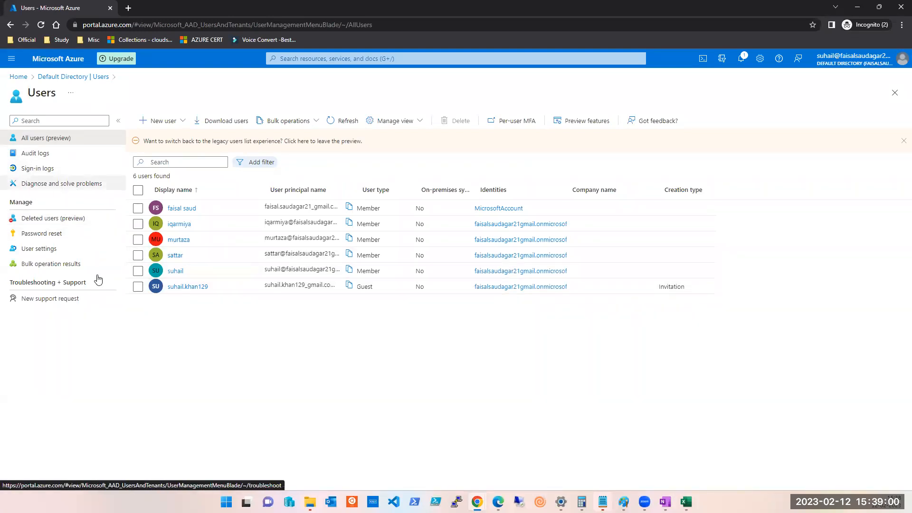
left_click(896, 93)
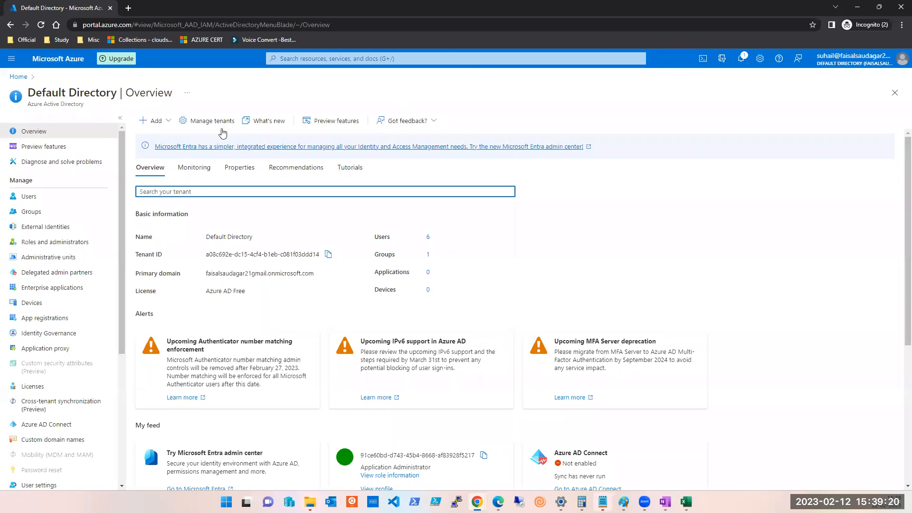
Go back to Users and confirm the guest invitation succeeded in notifications.
left_click(45, 196)
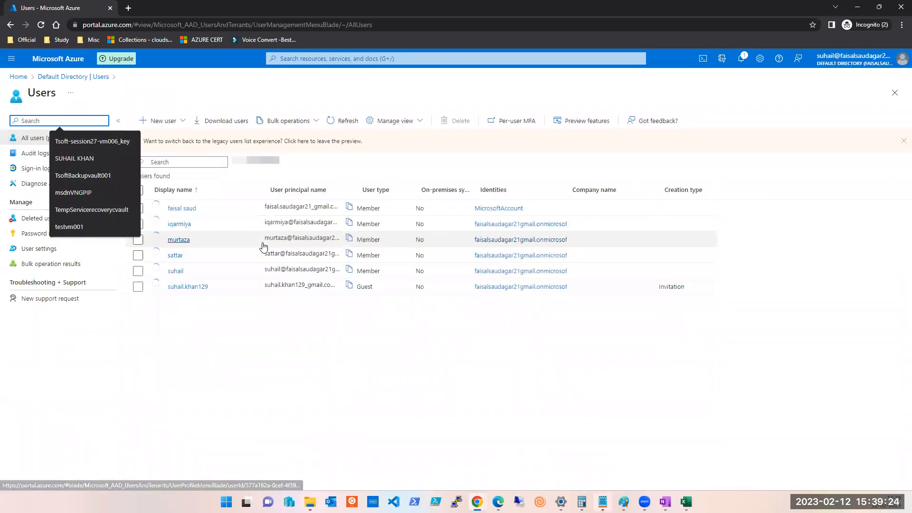
left_click(200, 433)
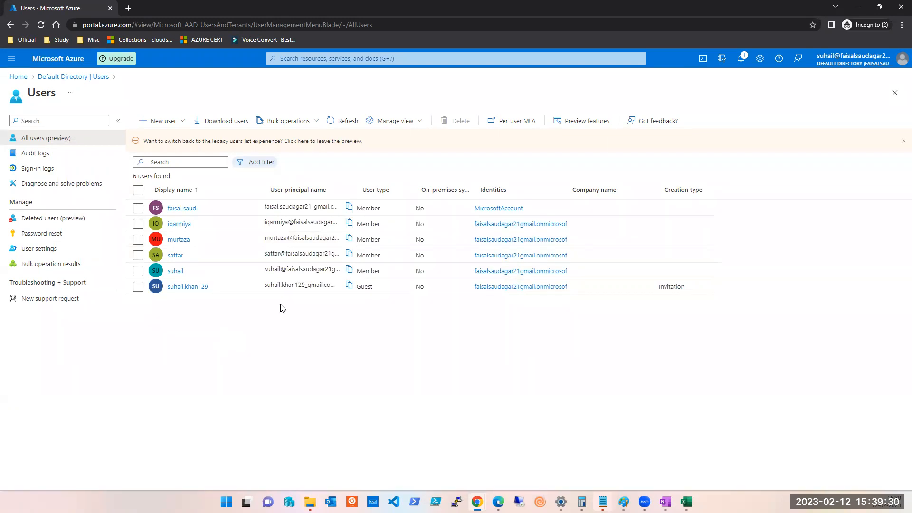
left_click(742, 59)
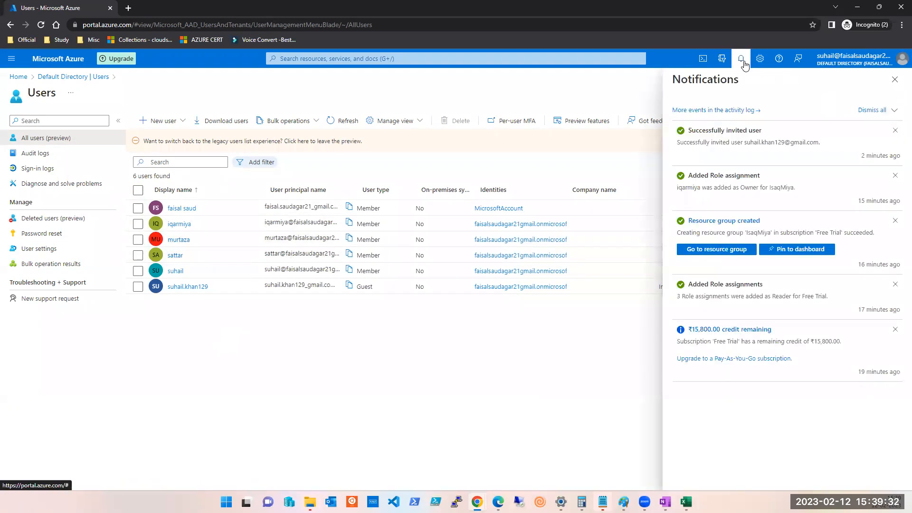
left_click(894, 80)
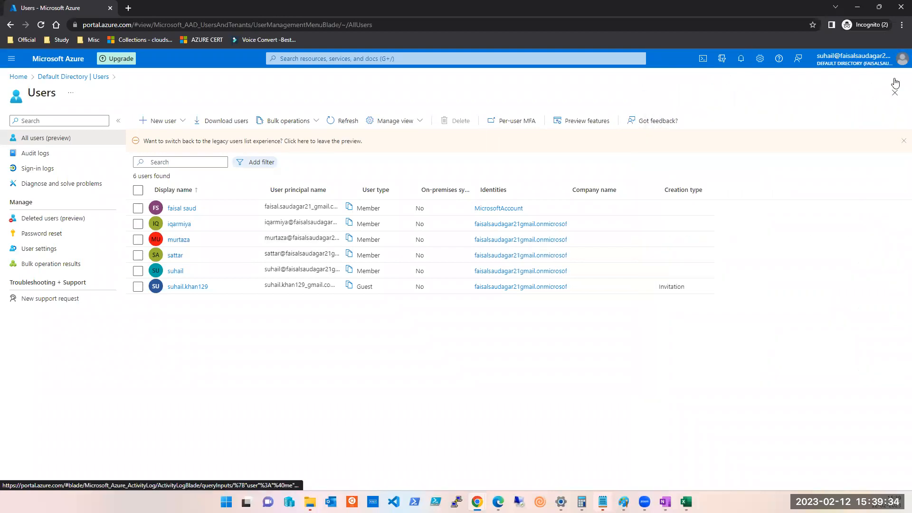
Search for Subscriptions and open the Free Trial subscription overview.
left_click(353, 58)
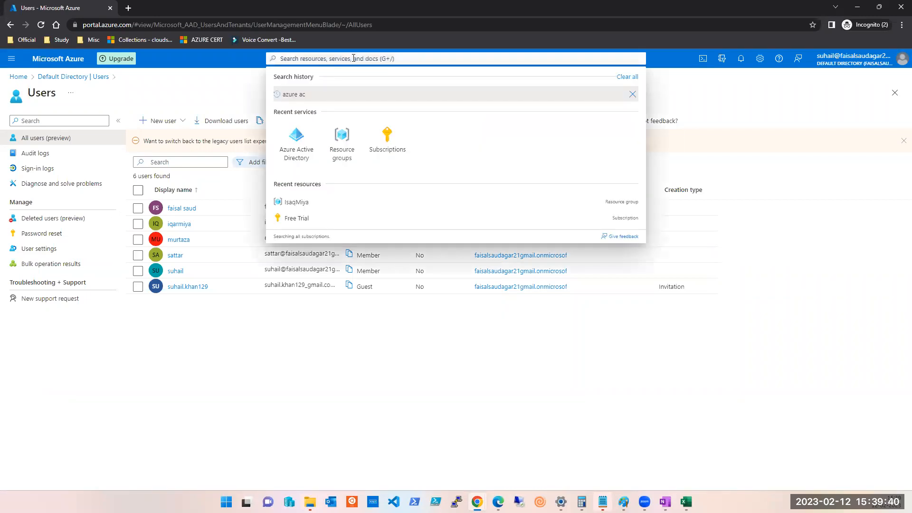
left_click(390, 150)
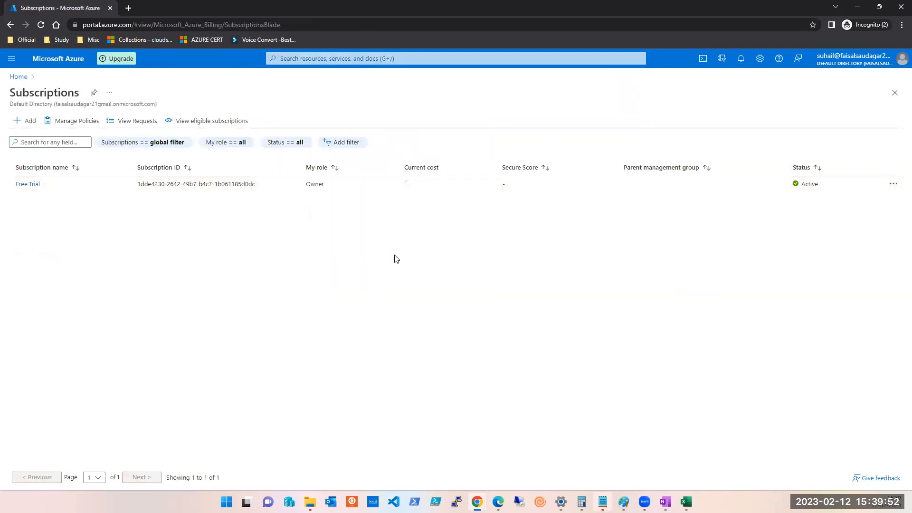
left_click(32, 185)
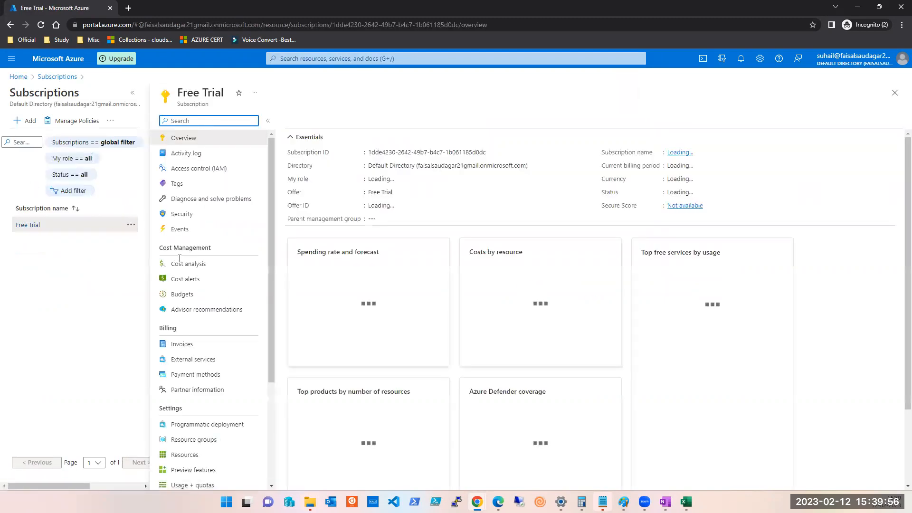
scroll(214, 271, "down", 3)
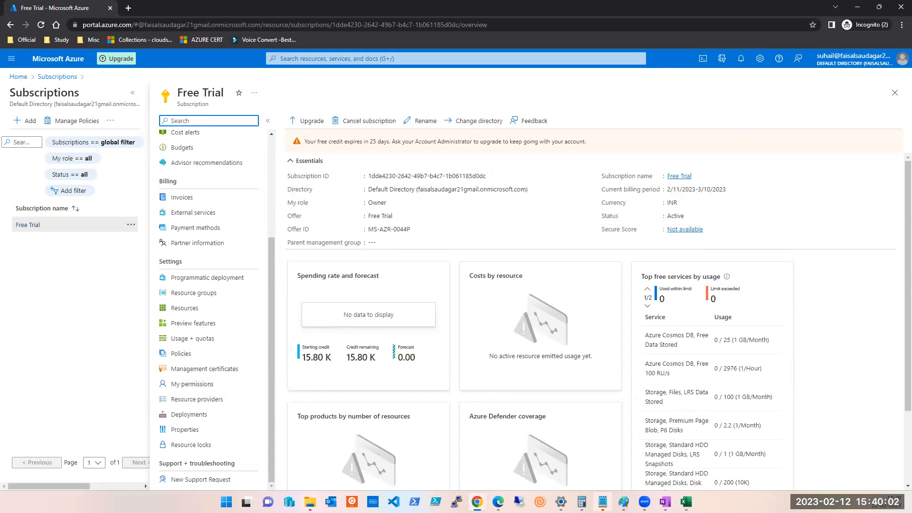
scroll(214, 229, "up", 3)
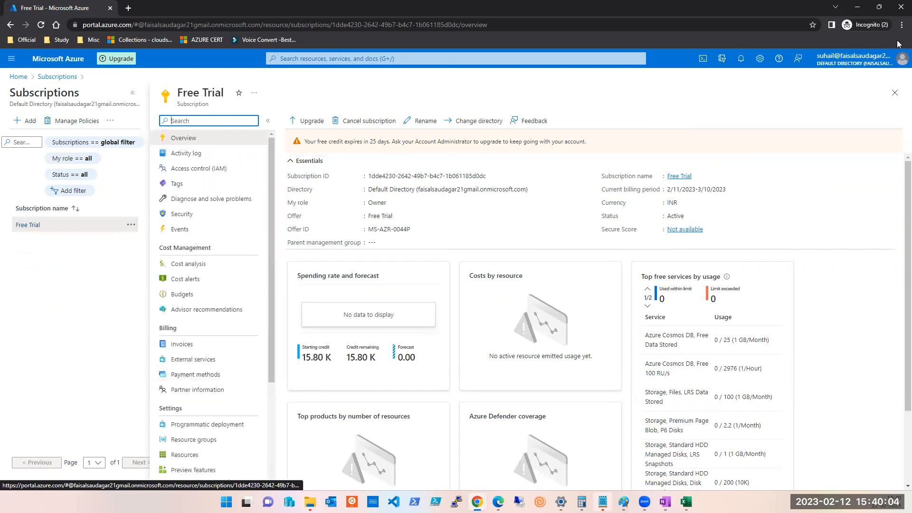
Reopen the Free Trial subscription and start renaming it.
left_click(895, 93)
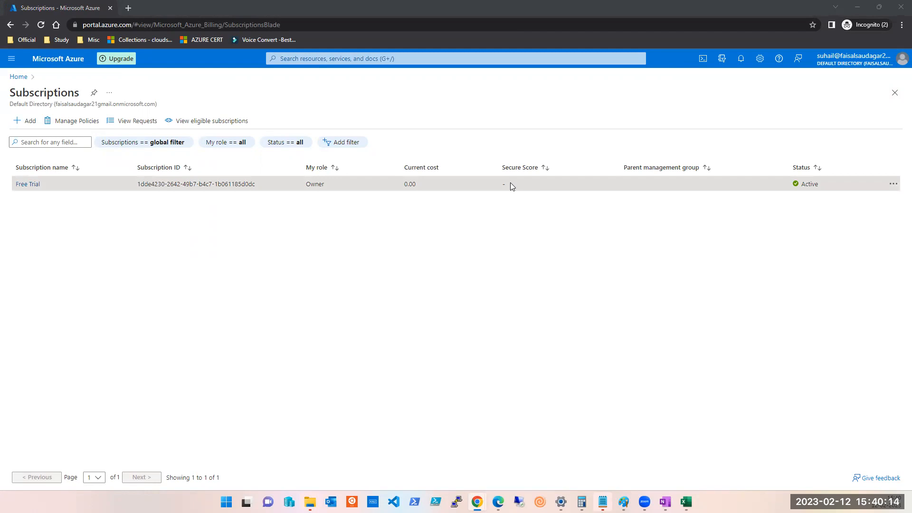
left_click(28, 185)
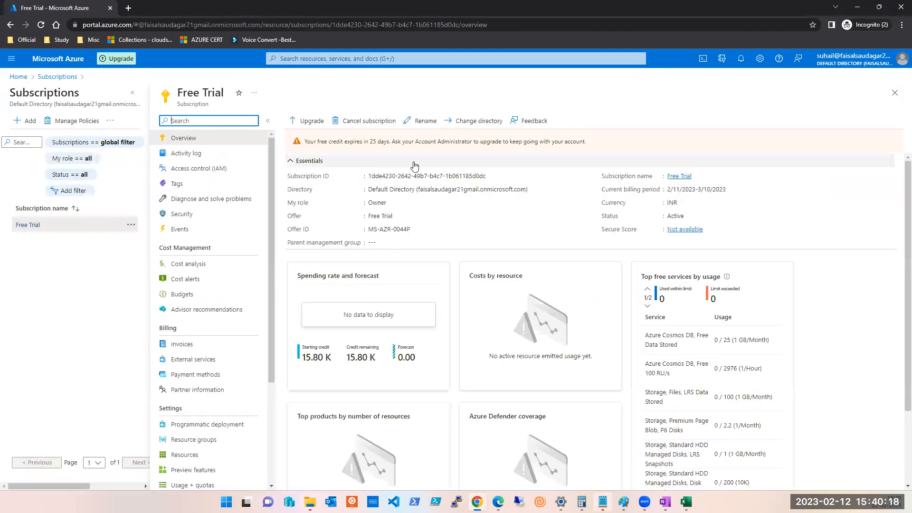
left_click(423, 121)
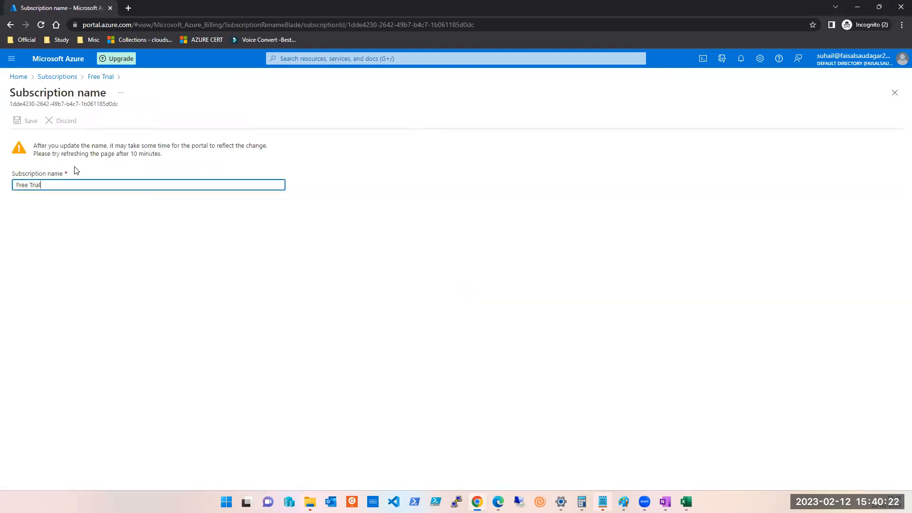
Rename the Free Trial subscription to the sub-owner's personal subscription name, save it, and bring up the RBAC diagram.
left_click_drag(13, 189, 5, 189)
type("Fai")
type("sal's subscription")
left_click(114, 265)
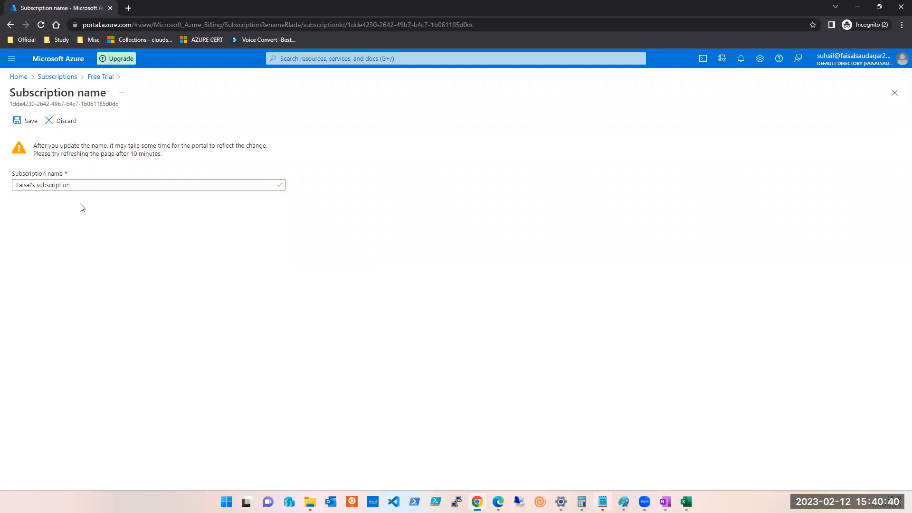
left_click(20, 121)
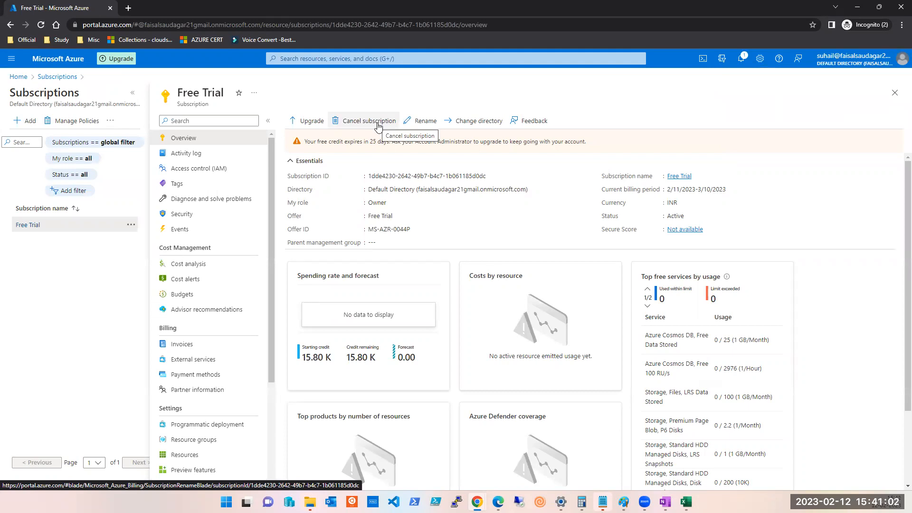
left_click(624, 502)
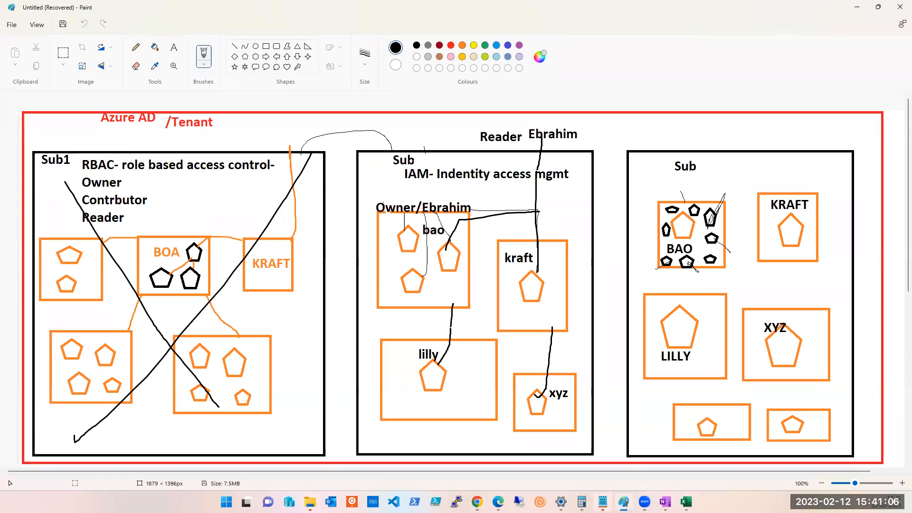
Minimise the Paint diagram, close the Free Trial details, and switch to the Batch Jan 2023 workbook.
left_click(624, 502)
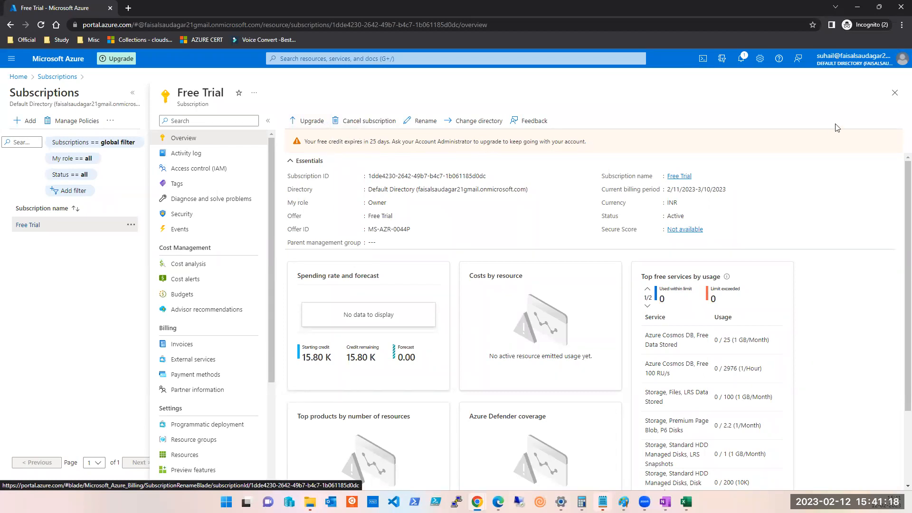
left_click(896, 97)
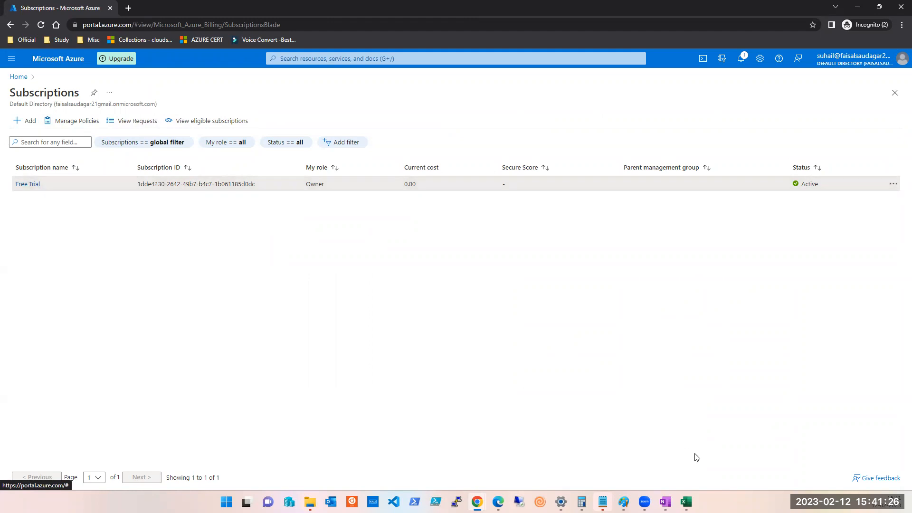
left_click(686, 502)
Copy Group3's subscription name from B12 into Group1's empty cell B2.
left_click(84, 216)
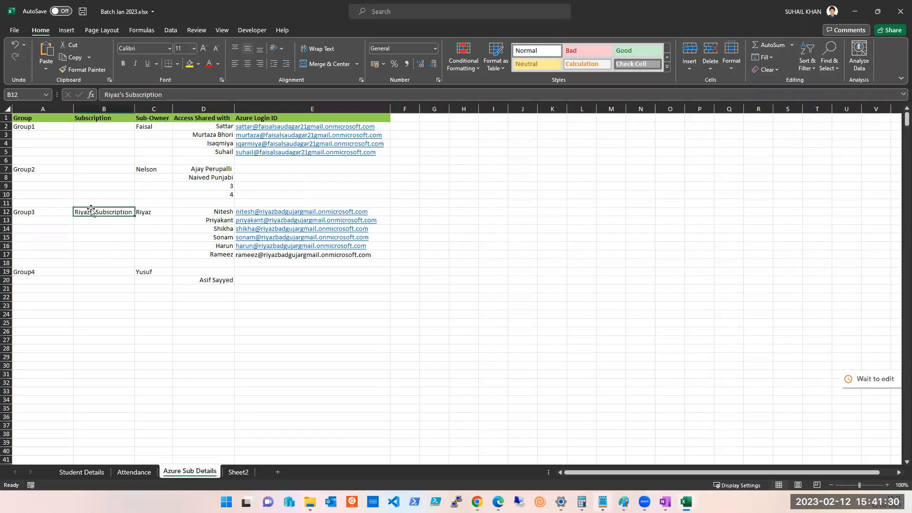
left_click(148, 128)
left_click(112, 215)
key("ctrl+c")
left_click(93, 127)
key("ctrl+v")
Replace the owner name in B2 with Group1's sub-owner's name, then minimise Excel.
left_click(142, 127)
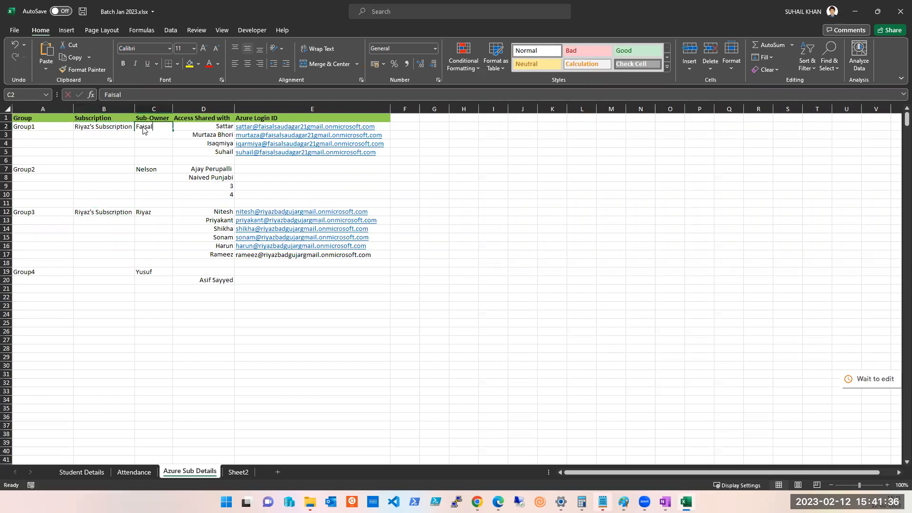
double_click(144, 127)
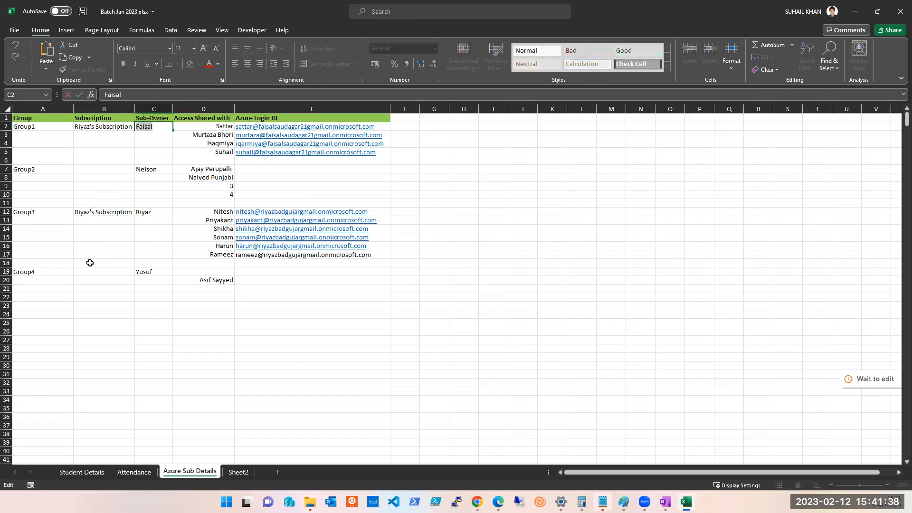
left_click(101, 273)
left_click(97, 127)
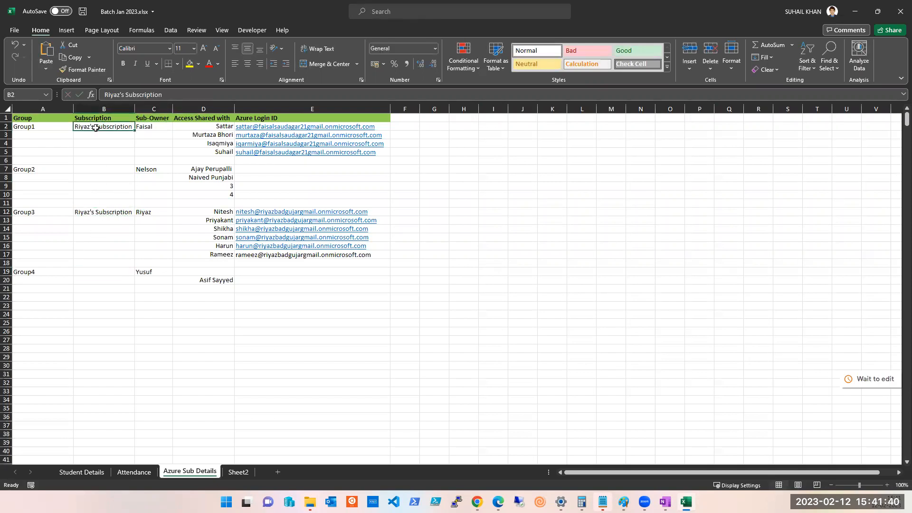
double_click(98, 126)
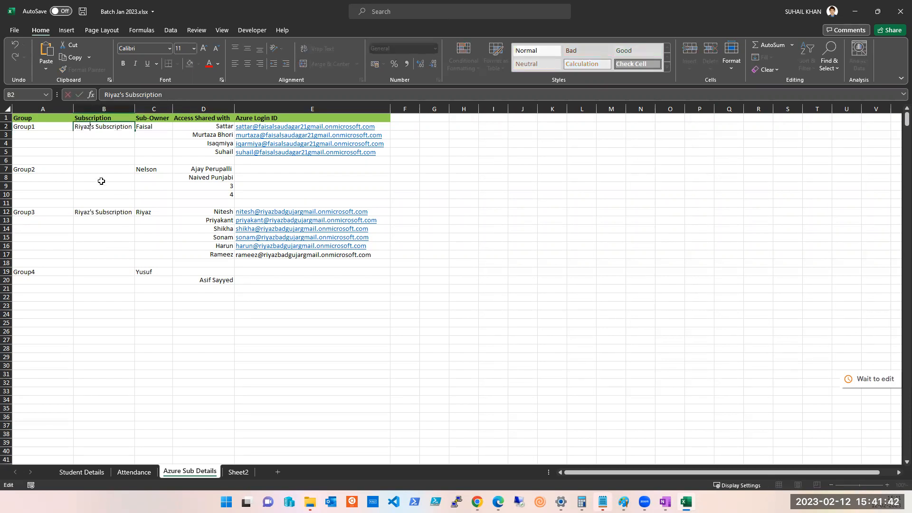
key("shift+Home")
type("Faisal")
left_click(106, 274)
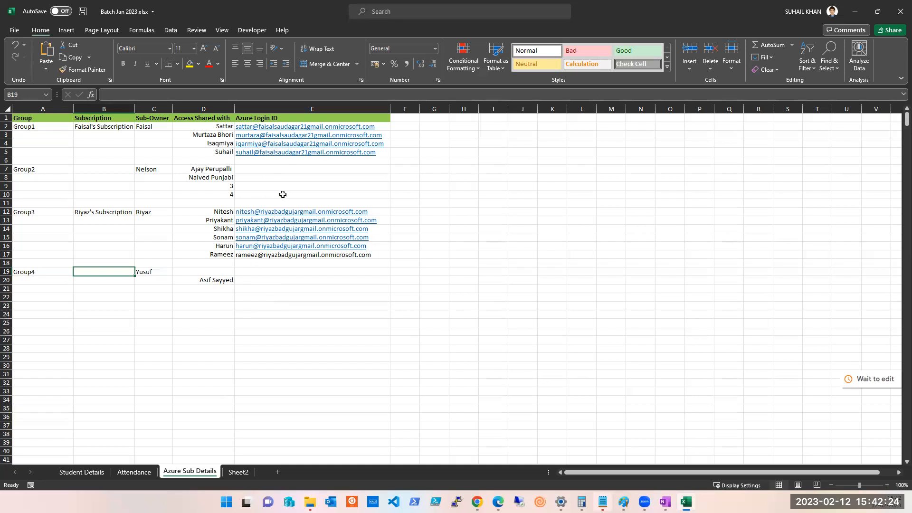
left_click(855, 11)
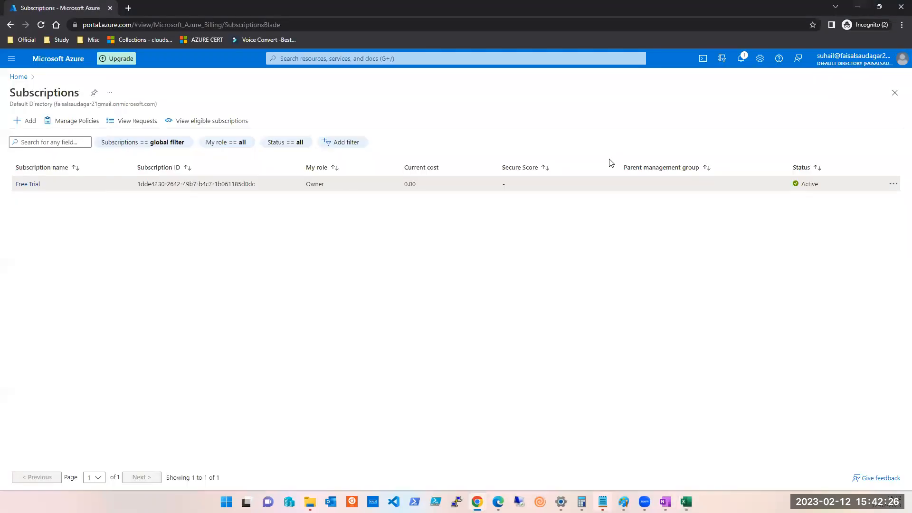
Close Subscriptions, check the portal notifications, and reopen Subscriptions from recent services.
left_click(895, 93)
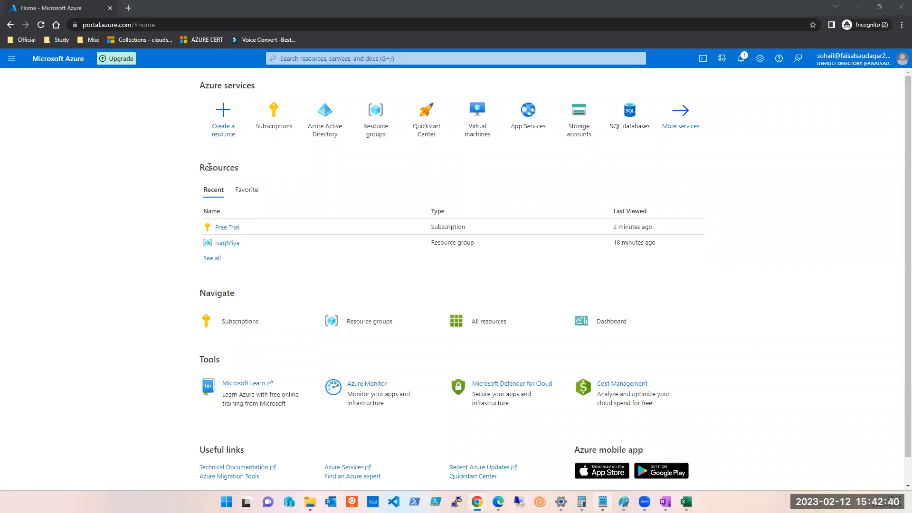
left_click(740, 62)
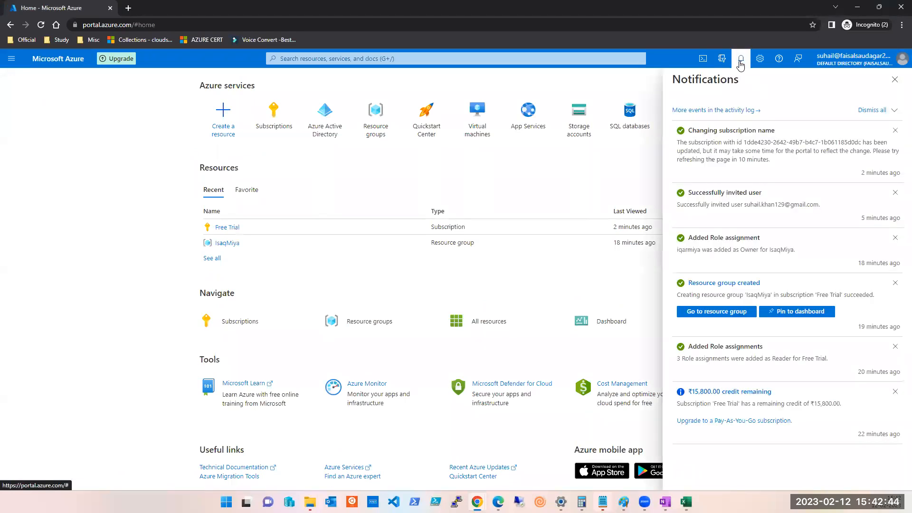
left_click(895, 80)
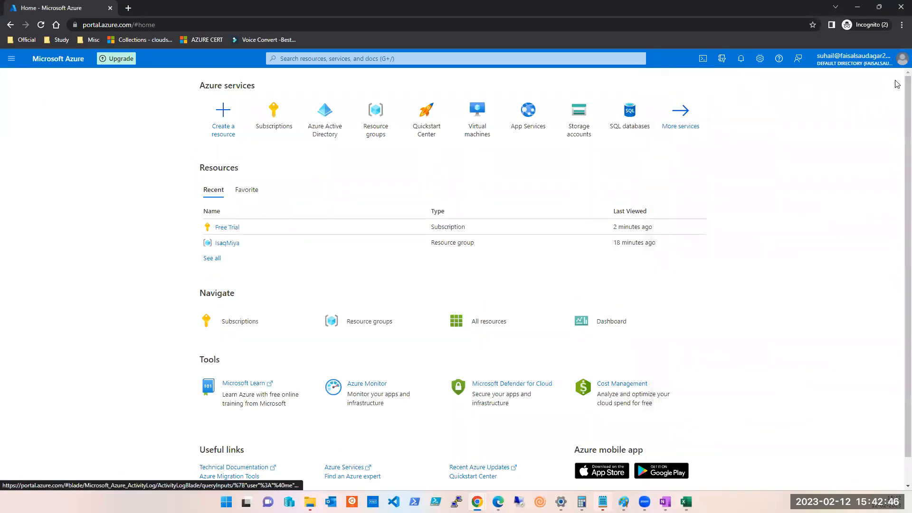
left_click(482, 59)
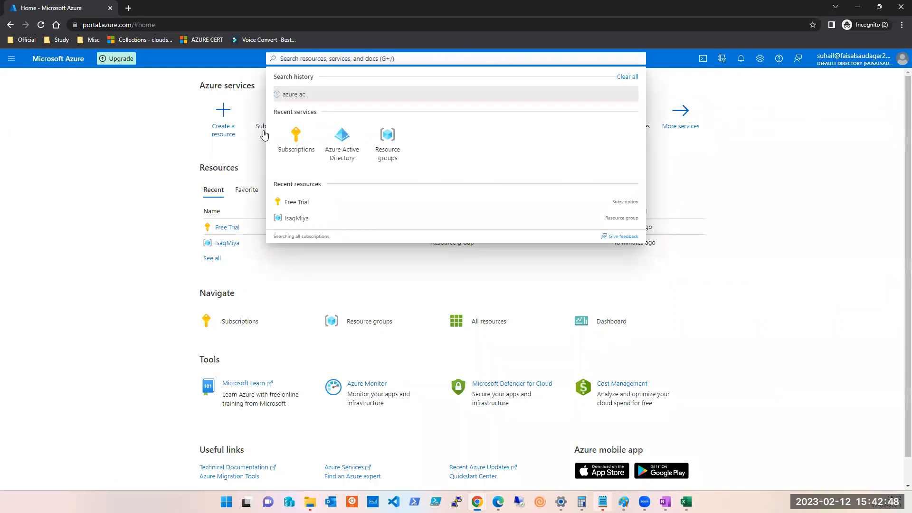
left_click(289, 145)
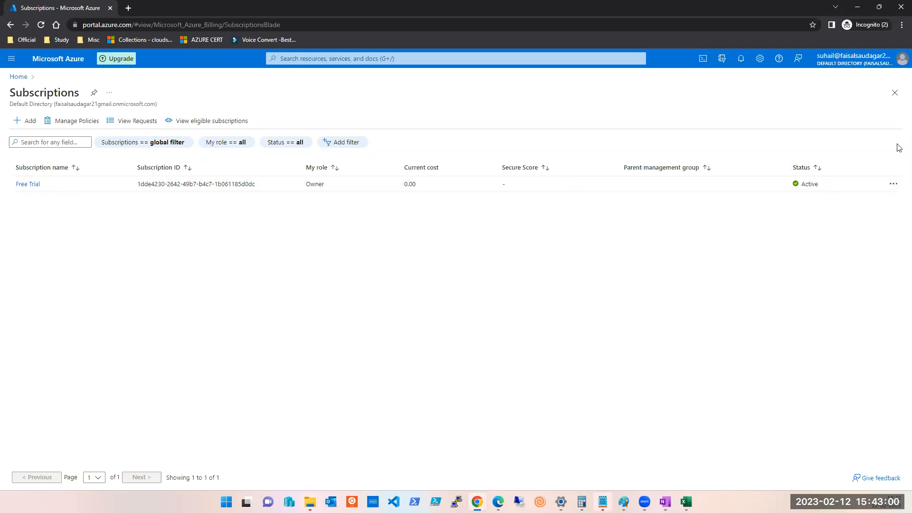
left_click(895, 93)
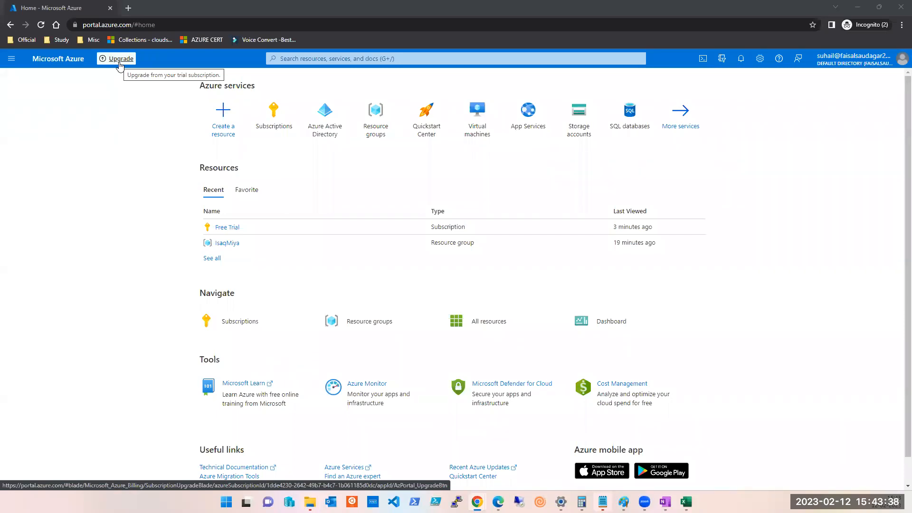
Open the Resource groups list from Home, showing the IsaqMiya group in East US.
left_click(278, 125)
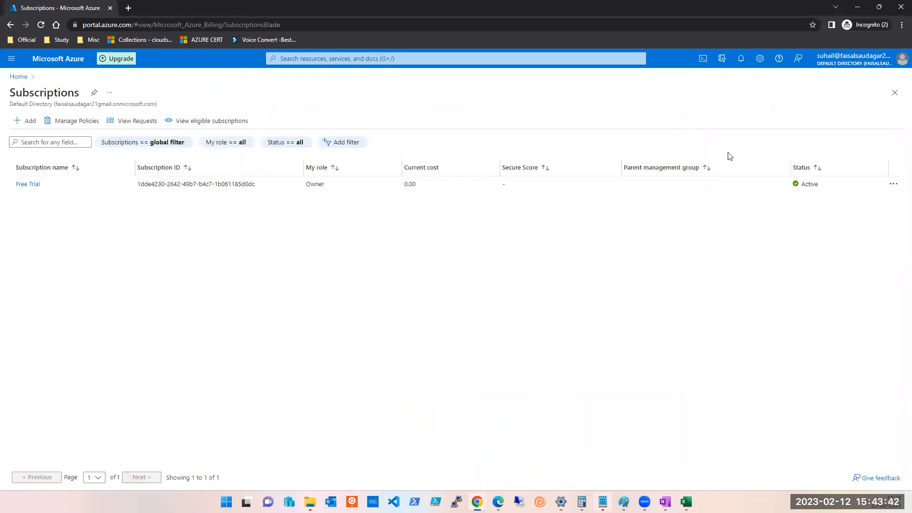
left_click(896, 92)
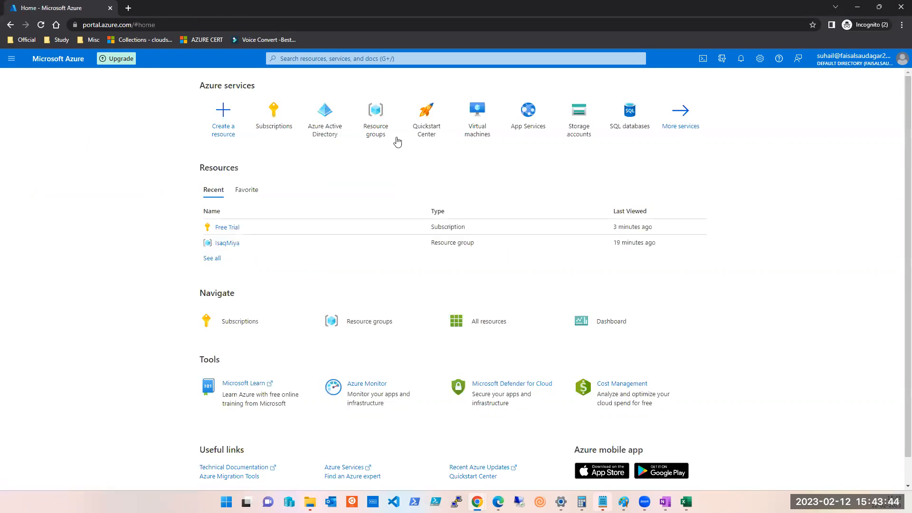
left_click(374, 119)
left_click(131, 380)
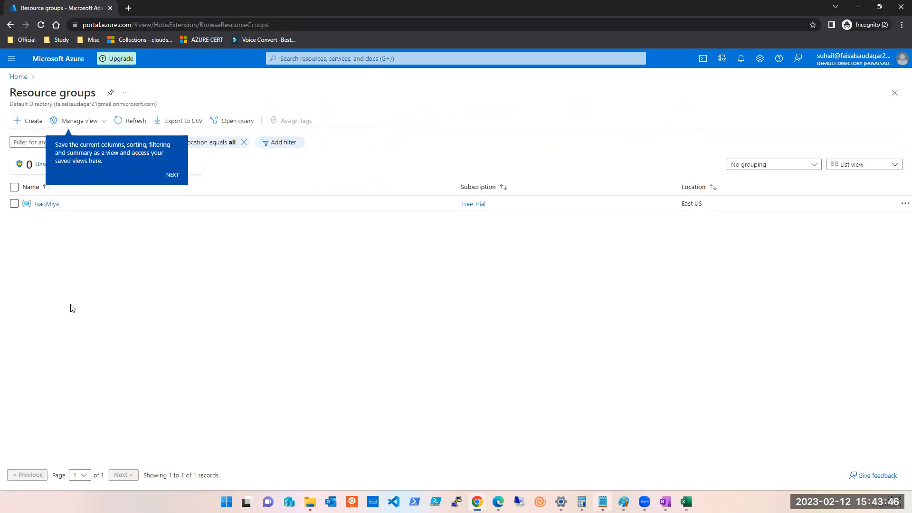
left_click(171, 176)
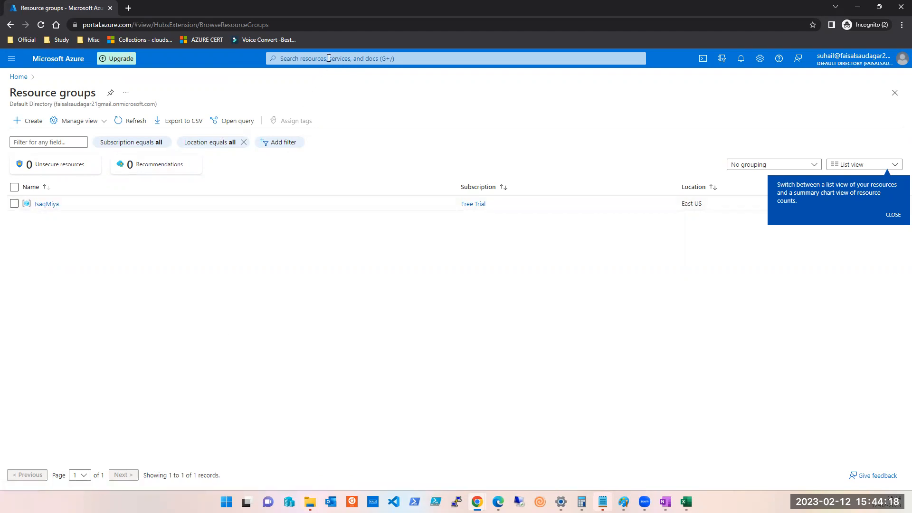
left_click(686, 502)
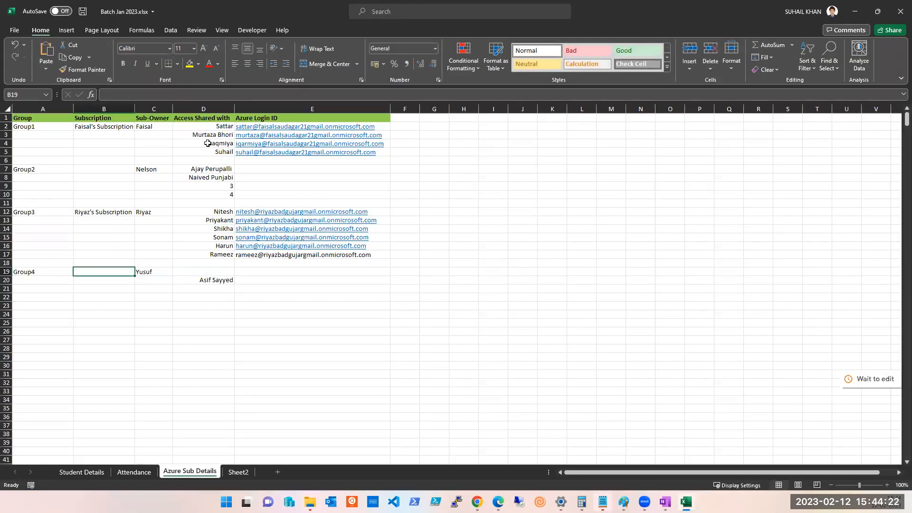
double_click(224, 126)
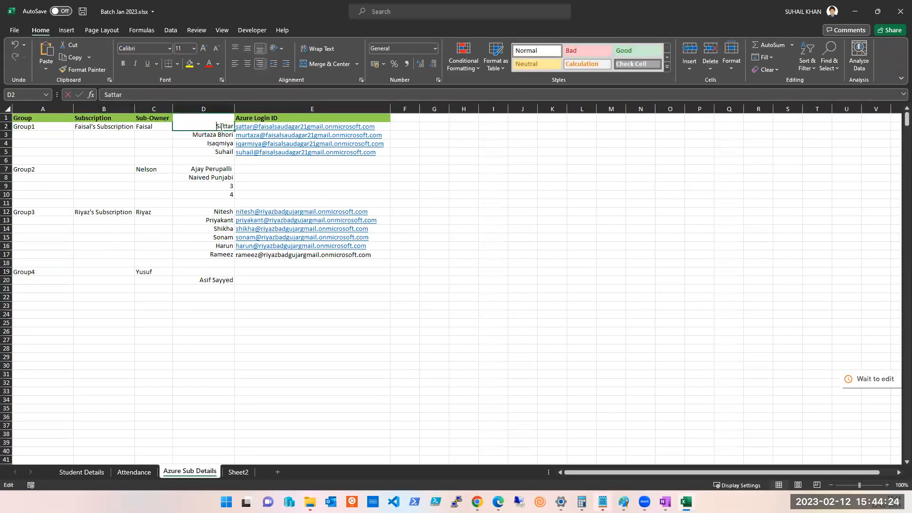
double_click(223, 126)
left_click(855, 12)
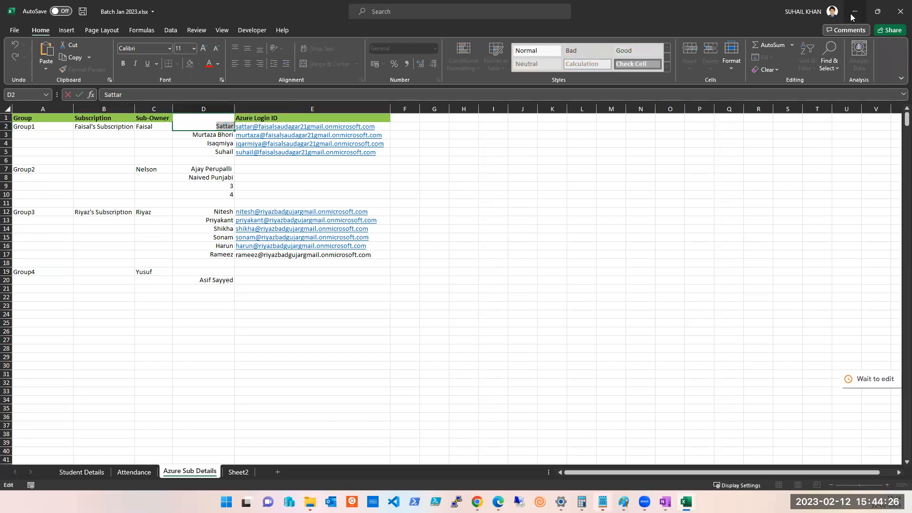
Review the resource group's access control roles and role definitions, then switch to the Excel workbook.
left_click(41, 205)
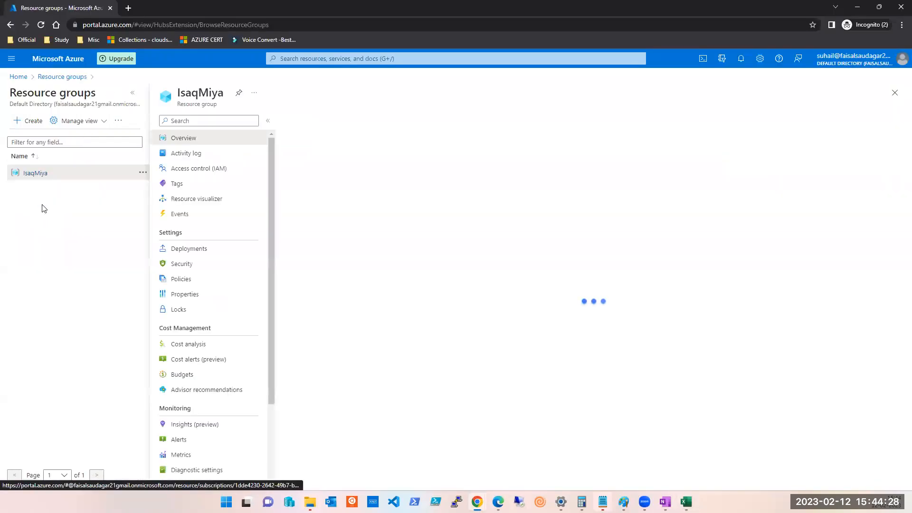
left_click(198, 173)
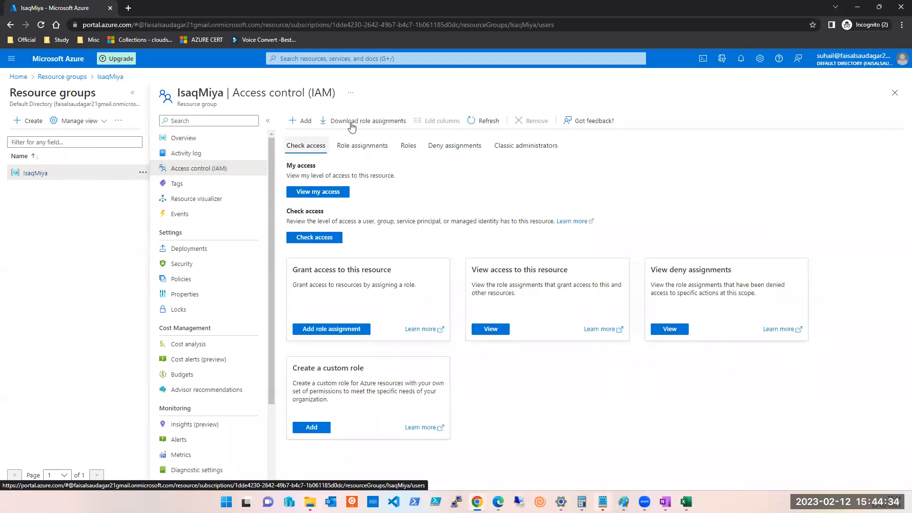
left_click(405, 148)
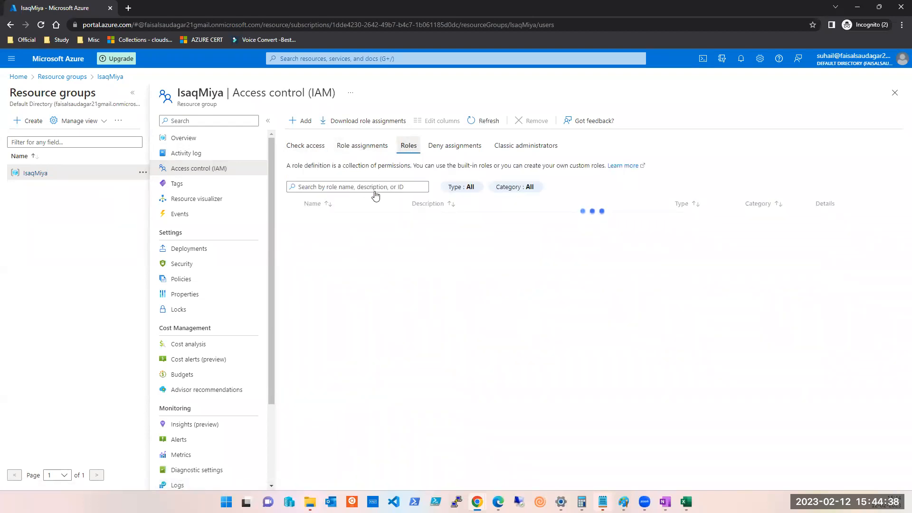
left_click(372, 148)
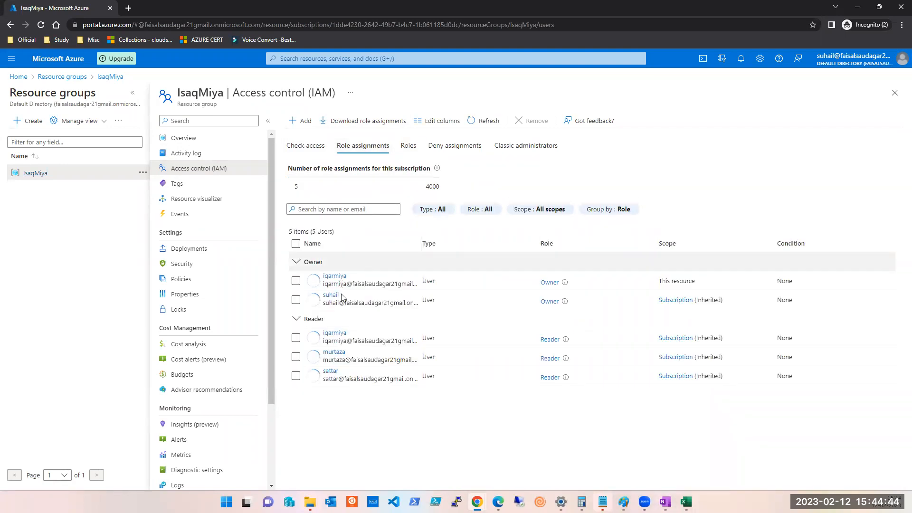
left_click(315, 147)
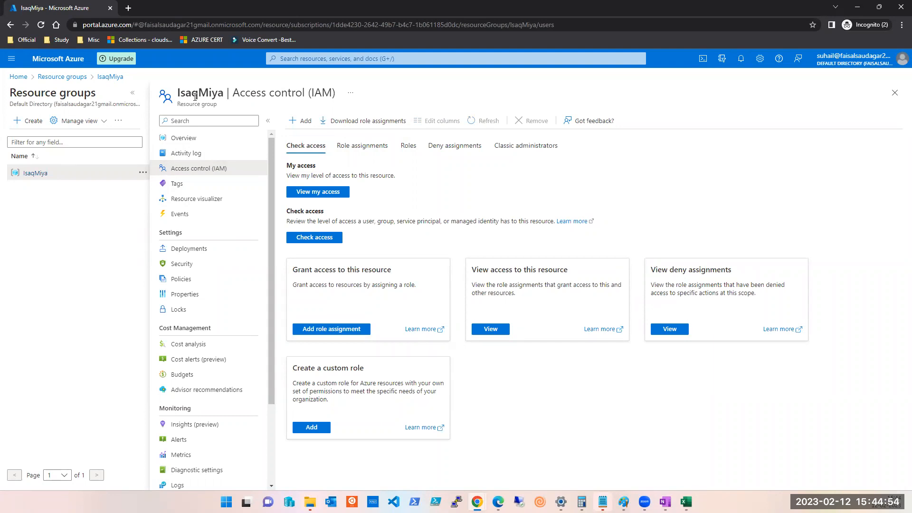
key("alt+Tab")
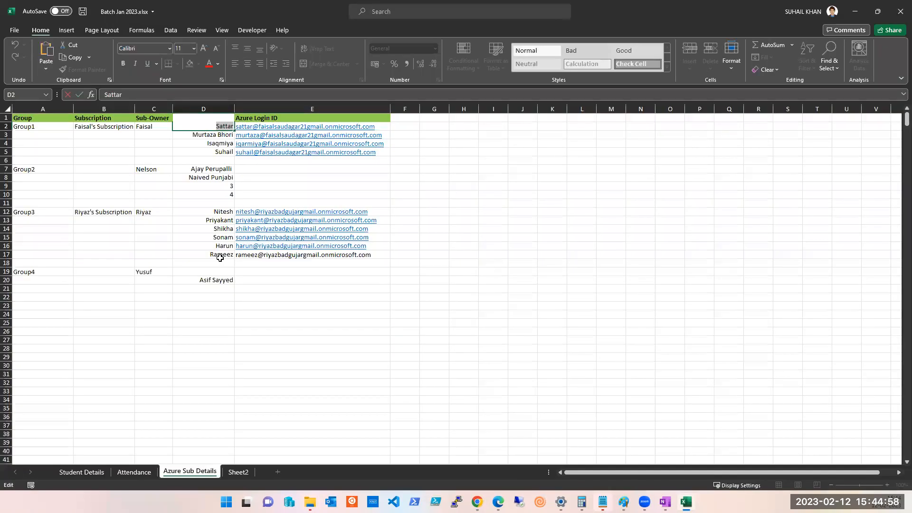
Enter the 'Access Shared with' header in column D, then return to the IsaqMiya access control page.
left_click(216, 152)
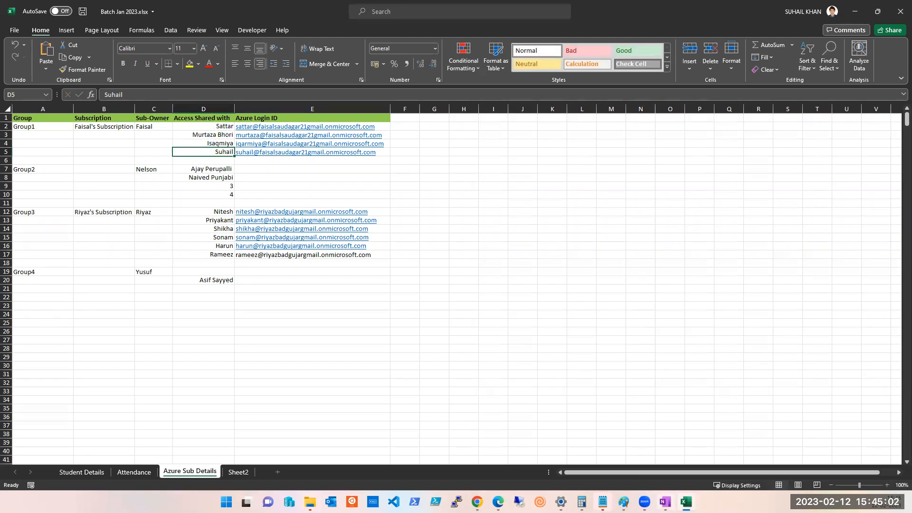
left_click(624, 503)
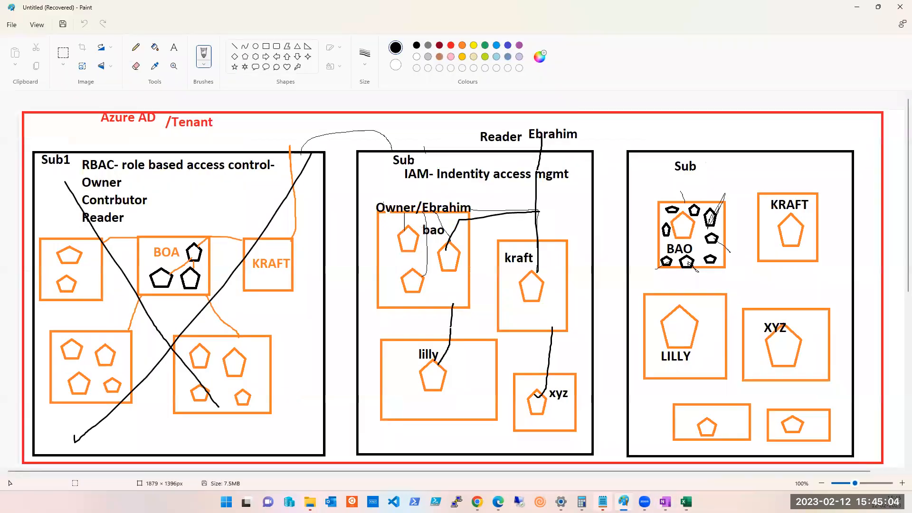
left_click(624, 502)
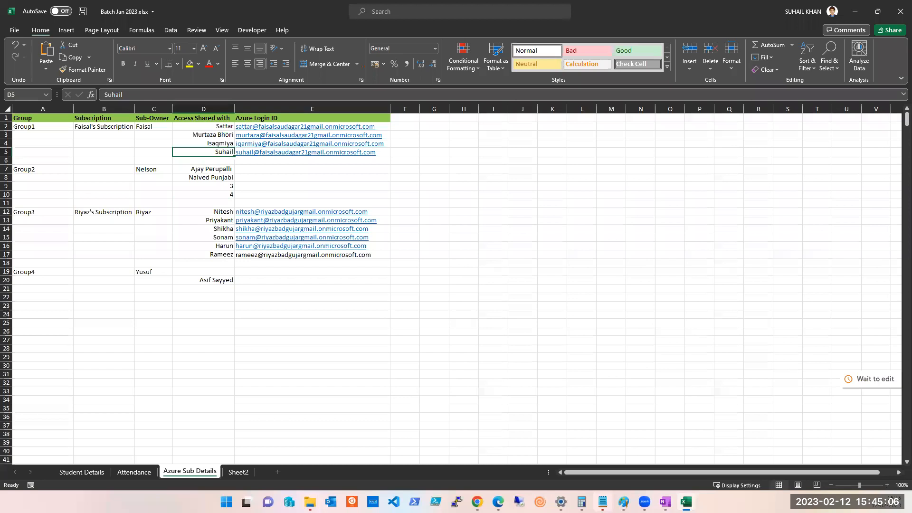
left_click(204, 135)
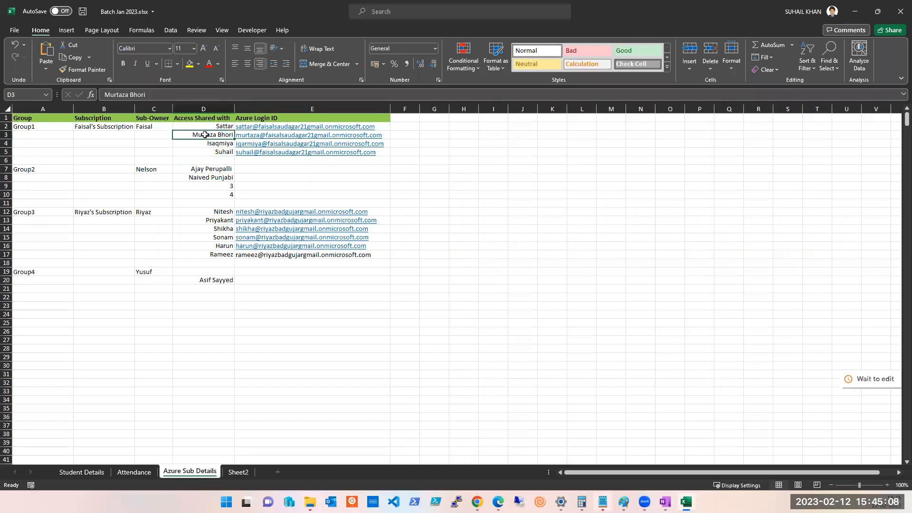
left_click(207, 127)
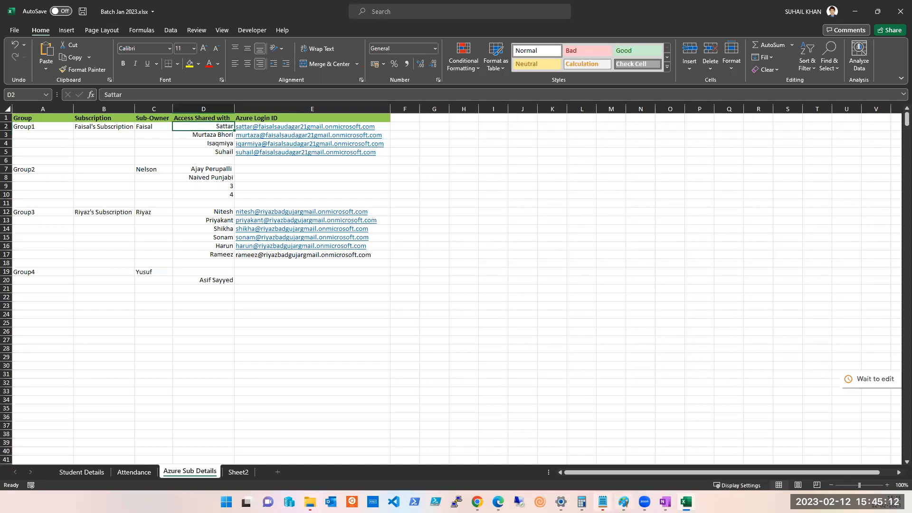
mouse_move(478, 501)
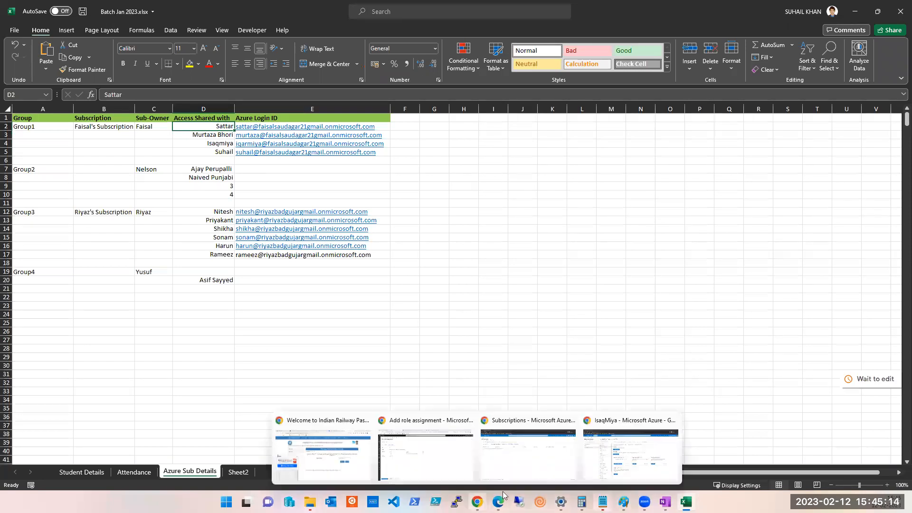
left_click(636, 466)
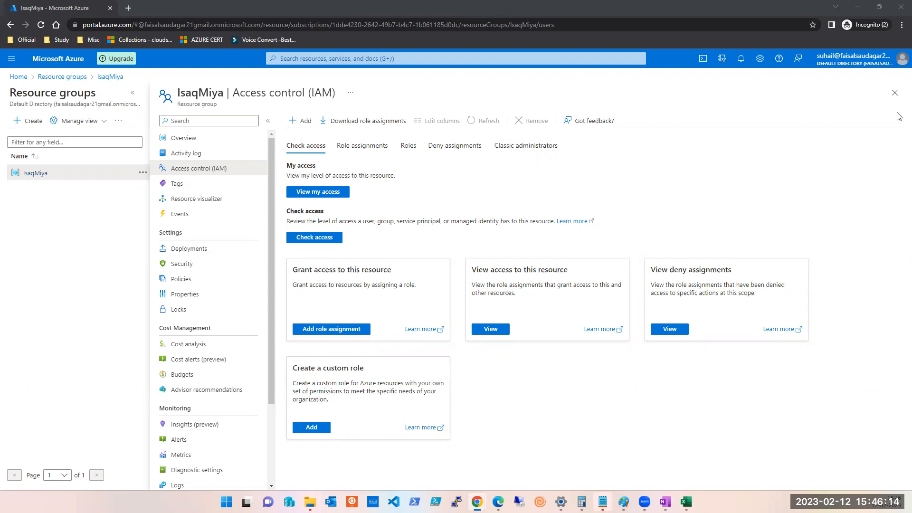
Close the access control blade, briefly check Excel, and open the IsaqMiya resource group.
left_click(895, 93)
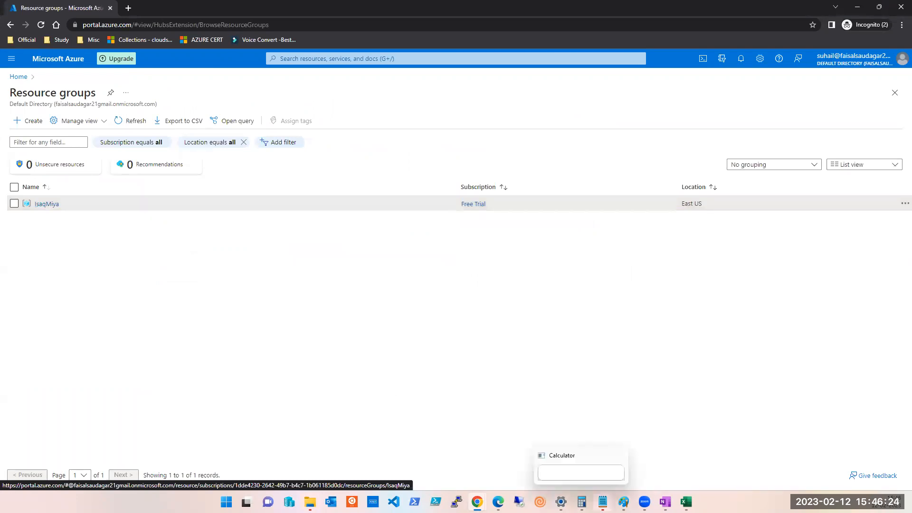
left_click(686, 502)
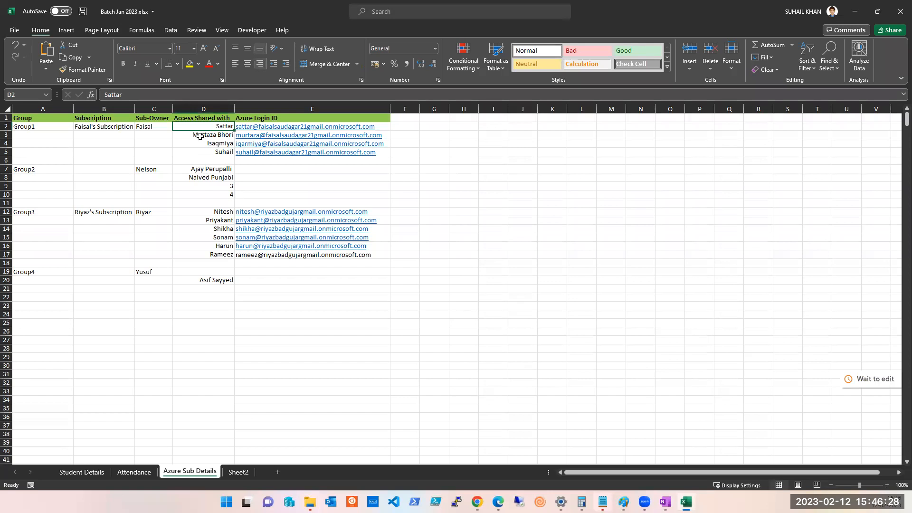
left_click(686, 502)
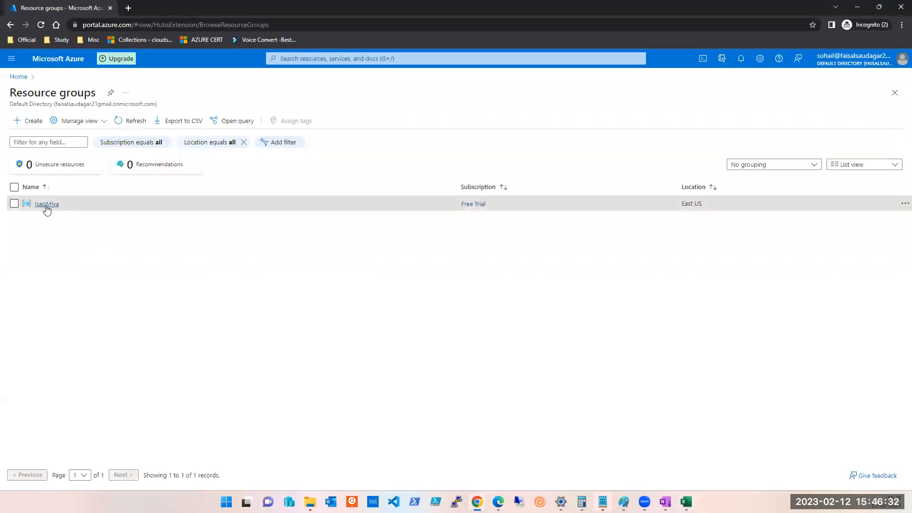
left_click(46, 204)
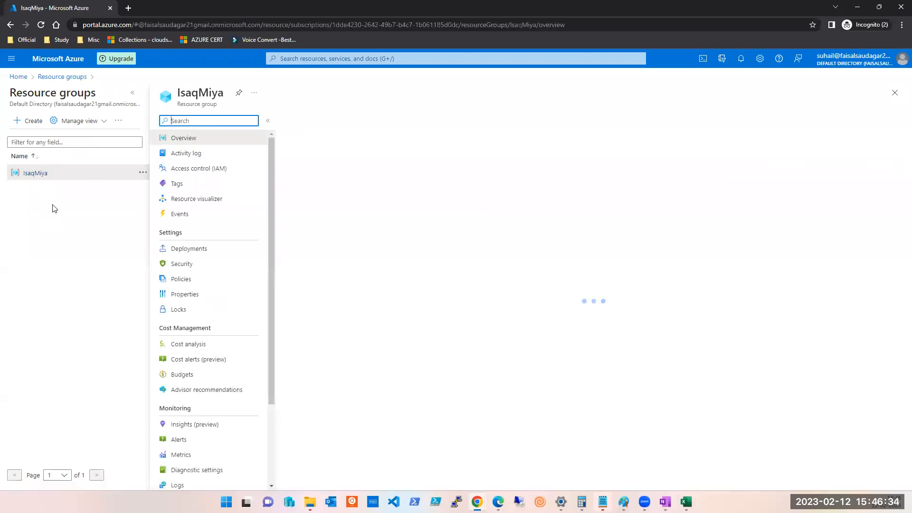
Open IsaqMiya's Access control (IAM) and view its Role assignments, showing 5 of 4000.
left_click(223, 171)
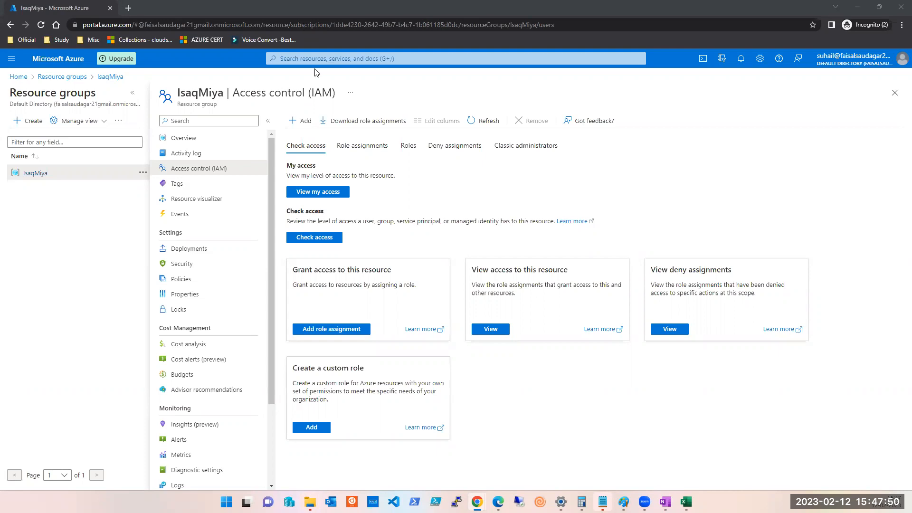
left_click(361, 150)
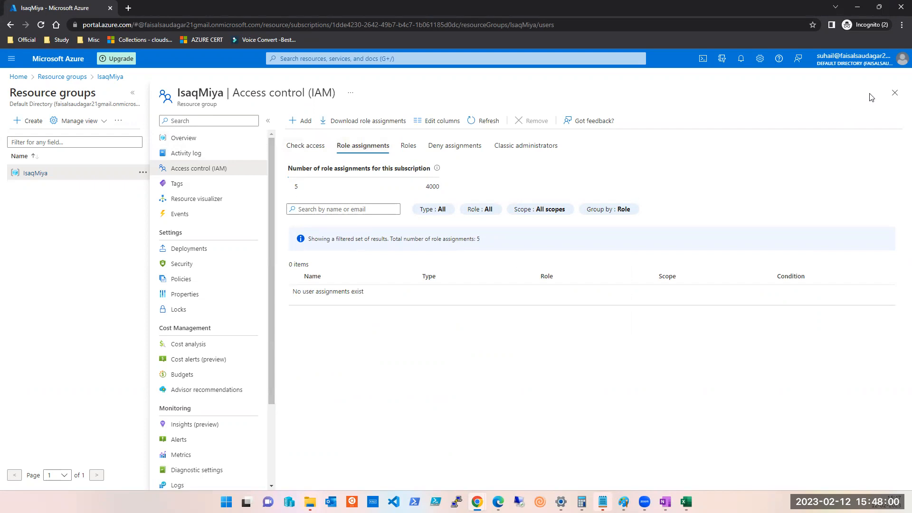
left_click(895, 92)
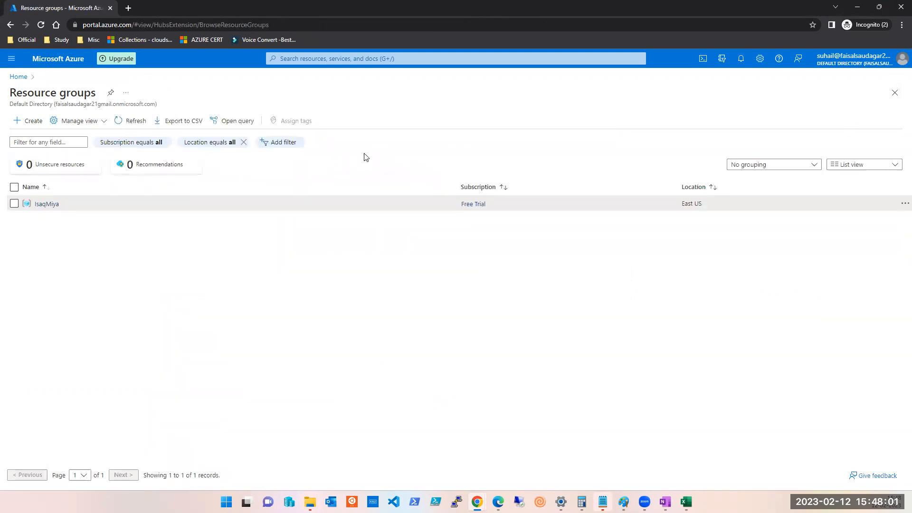
left_click(48, 203)
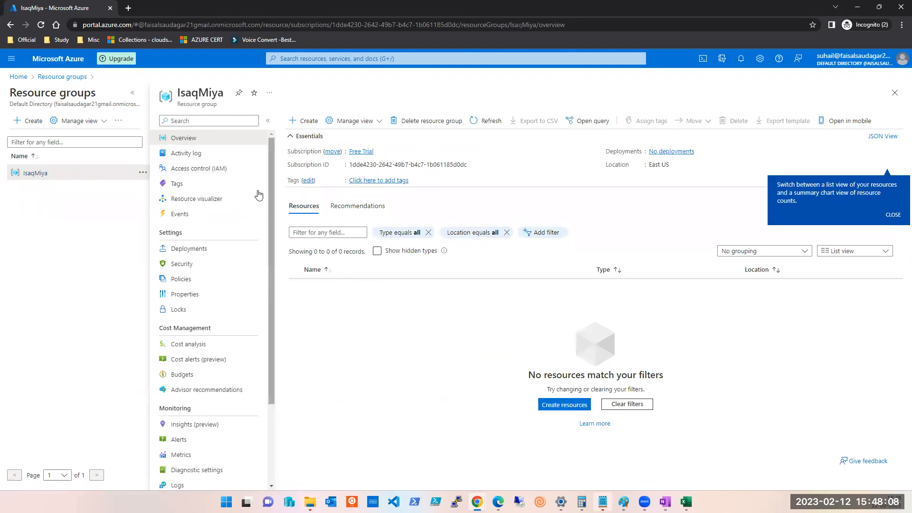
left_click(211, 174)
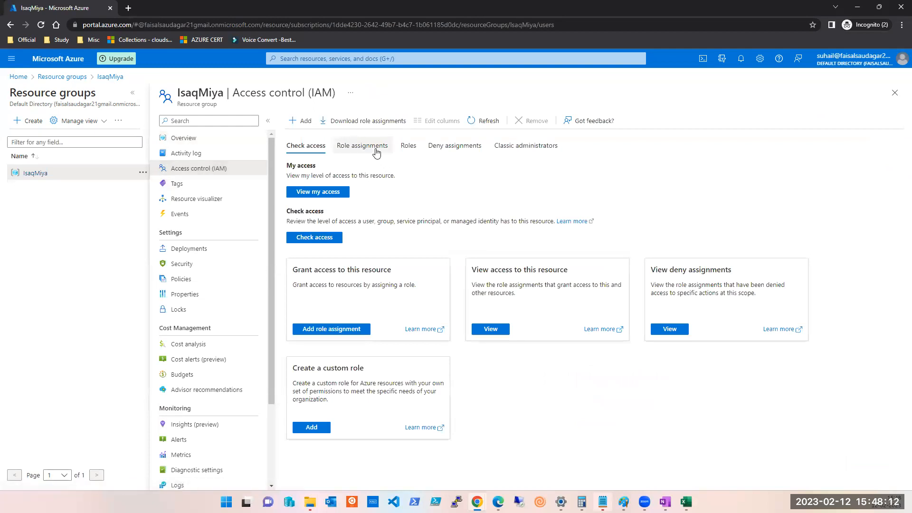
left_click(410, 149)
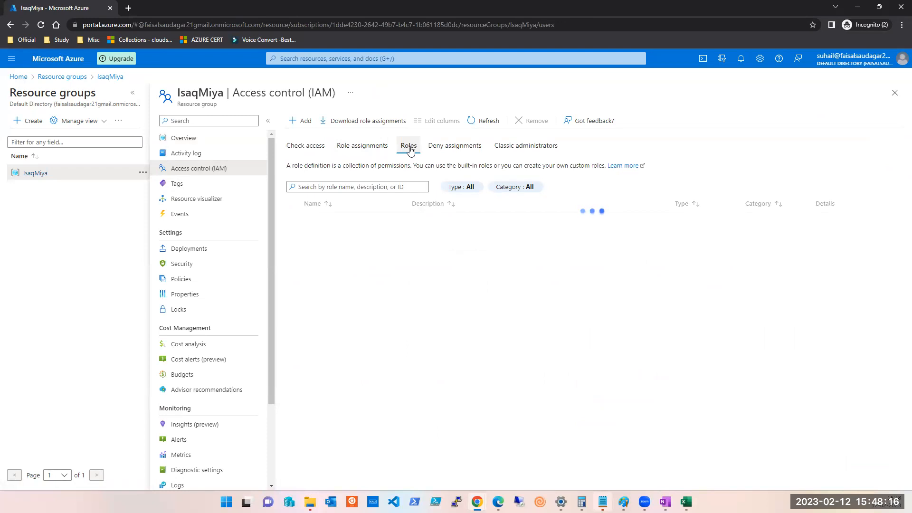
left_click(362, 148)
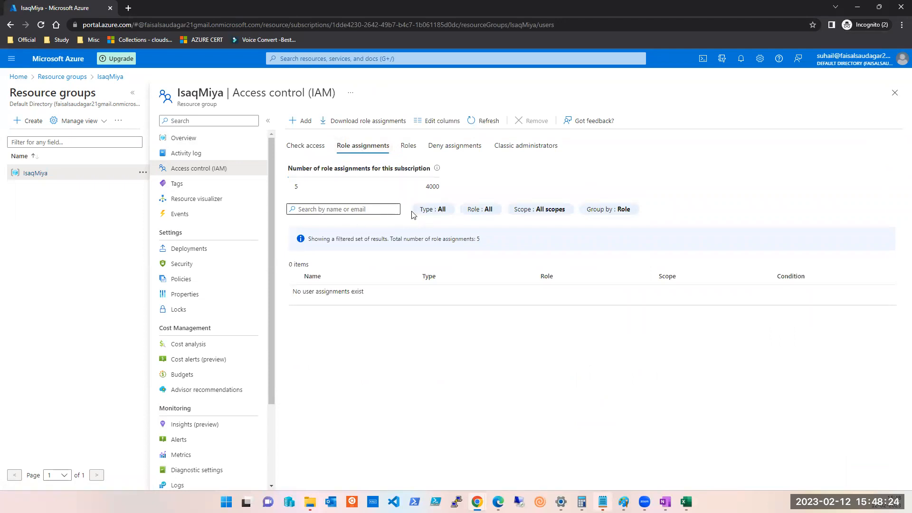
left_click(593, 209)
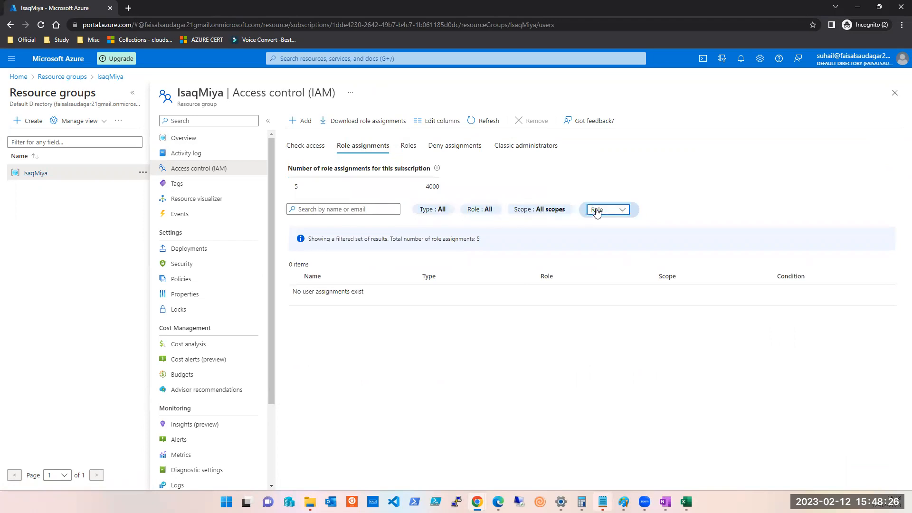
Set IsaqMiya's role assignments to No grouping, All scopes, and all roles selected.
left_click(596, 210)
left_click(600, 223)
left_click(554, 211)
left_click(532, 213)
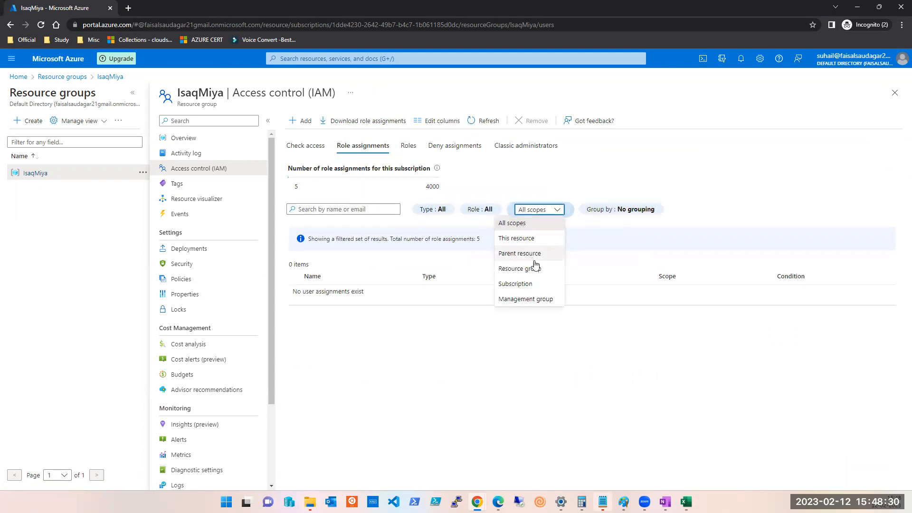
left_click(546, 209)
left_click(480, 210)
left_click(480, 210)
left_click(444, 242)
left_click(615, 177)
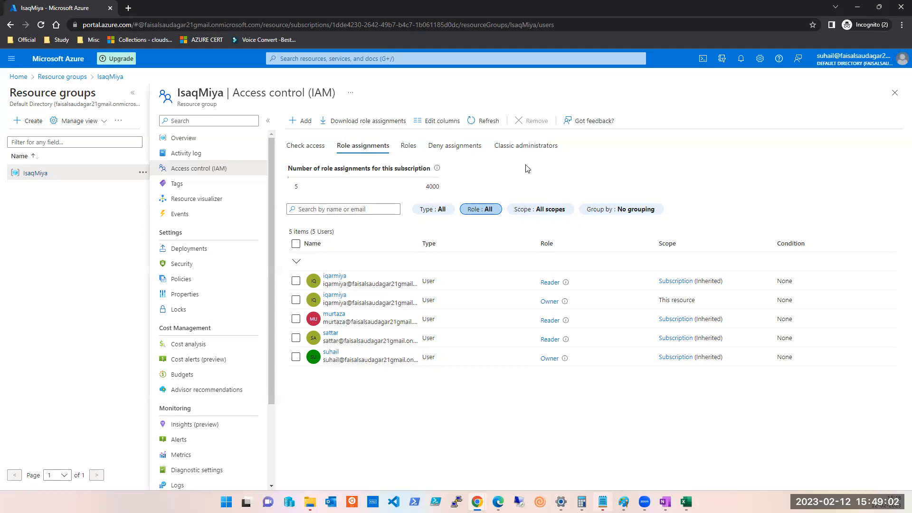
key("alt+Tab")
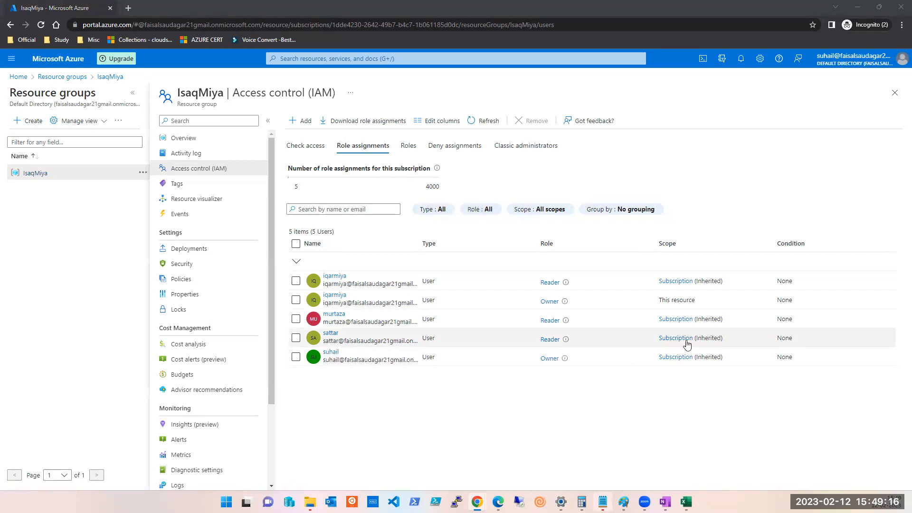
left_click(624, 501)
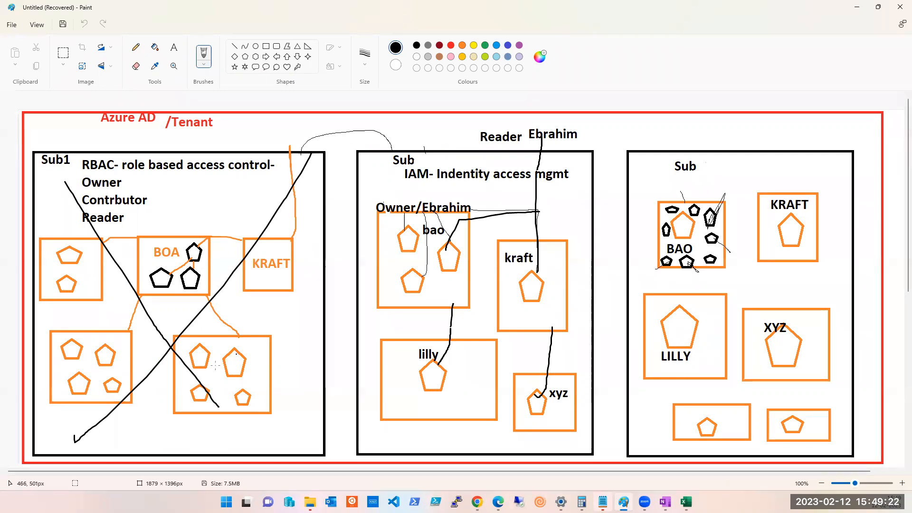
left_click(856, 11)
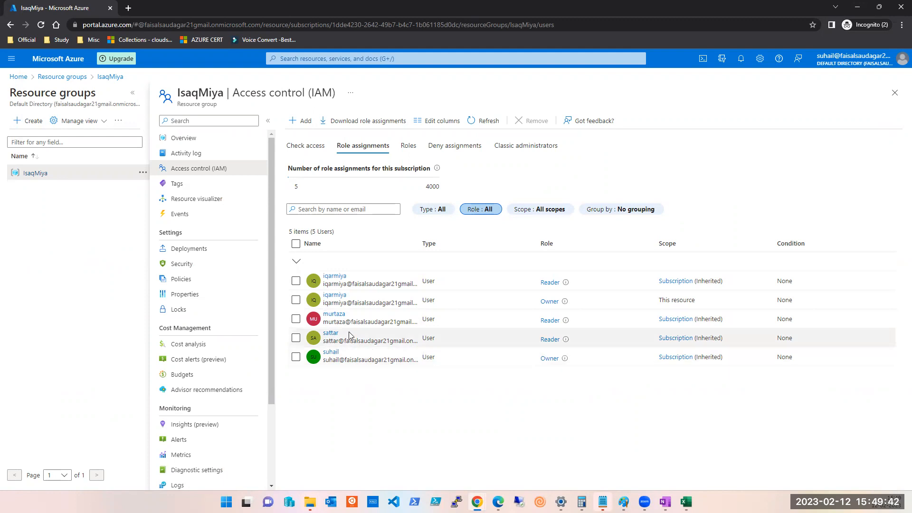
Search role assignments for 'mur', clear the search, close the IAM page, and switch to Excel.
left_click(344, 210)
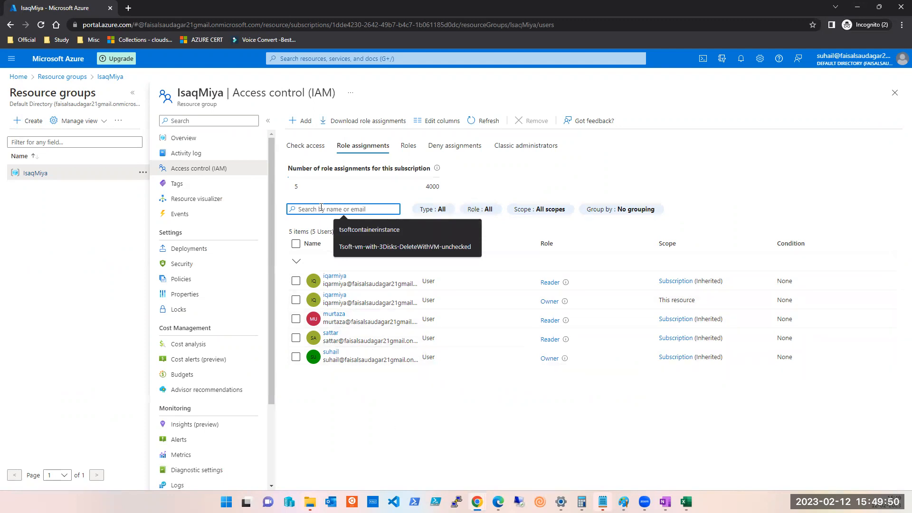
type("mur")
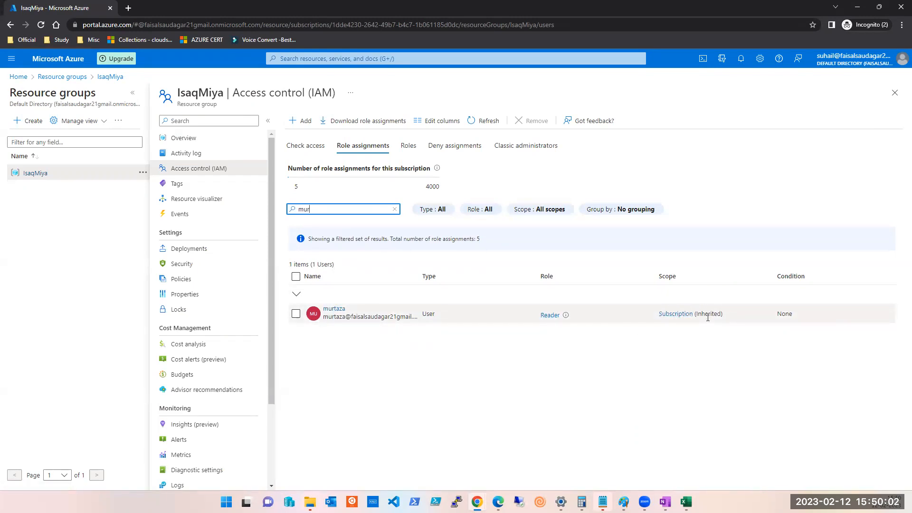
left_click(394, 209)
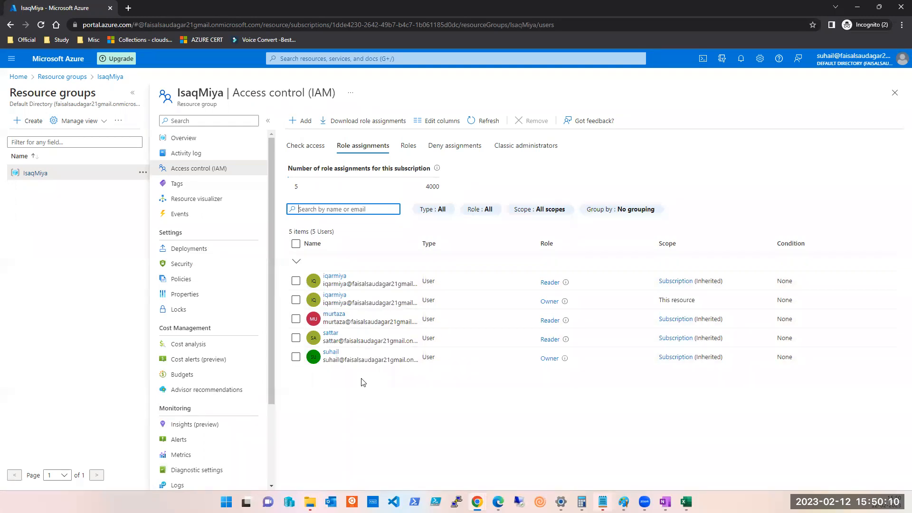
left_click(896, 92)
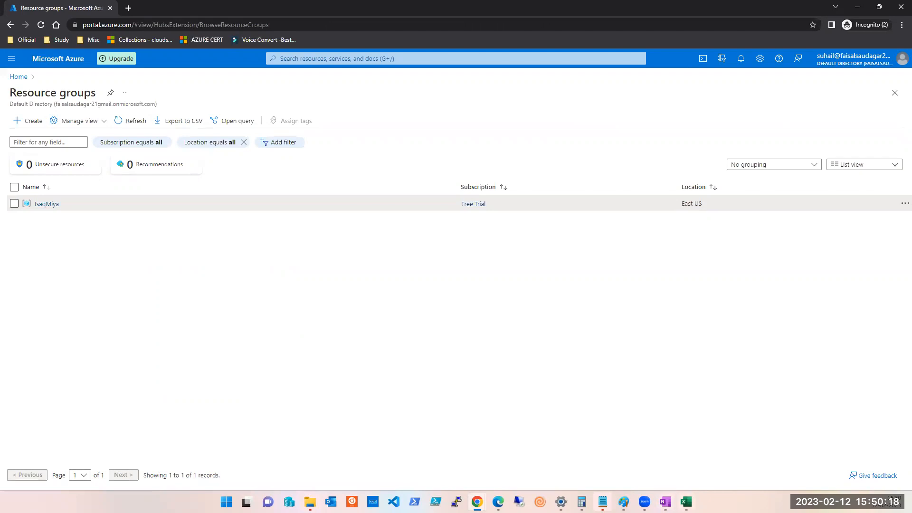
left_click(686, 502)
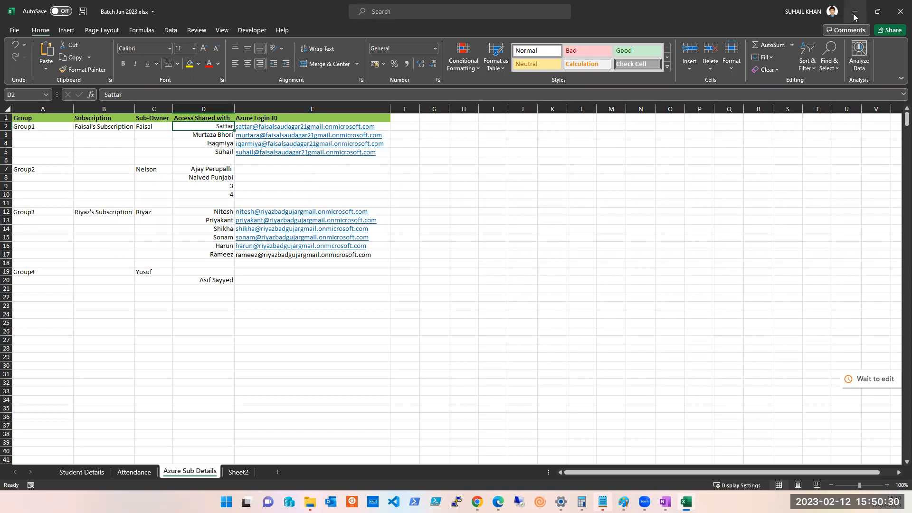
Return to the Azure portal and open the Resource groups list showing the IsaqMiya group.
key("alt+Tab")
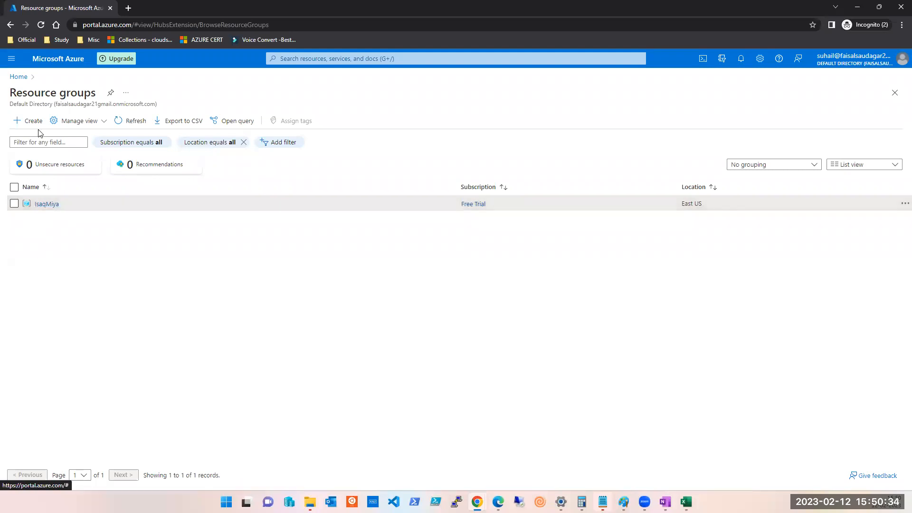
left_click(333, 58)
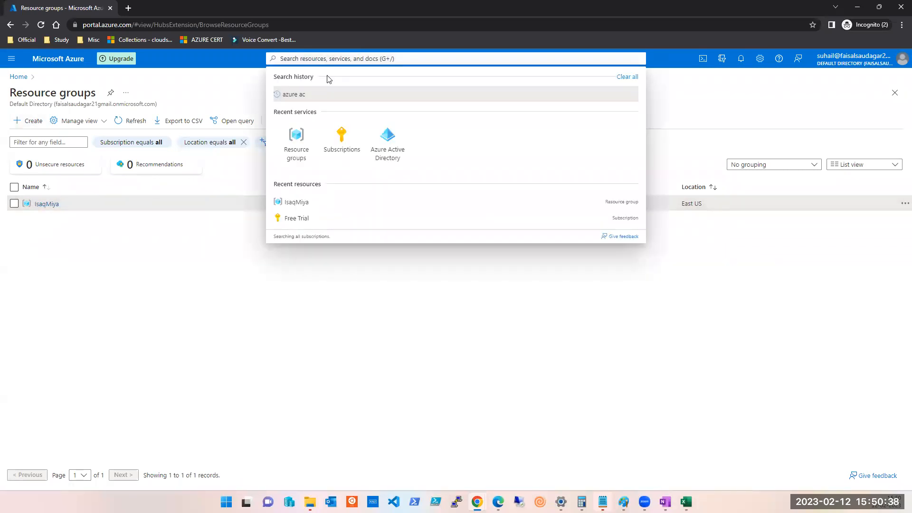
left_click(294, 141)
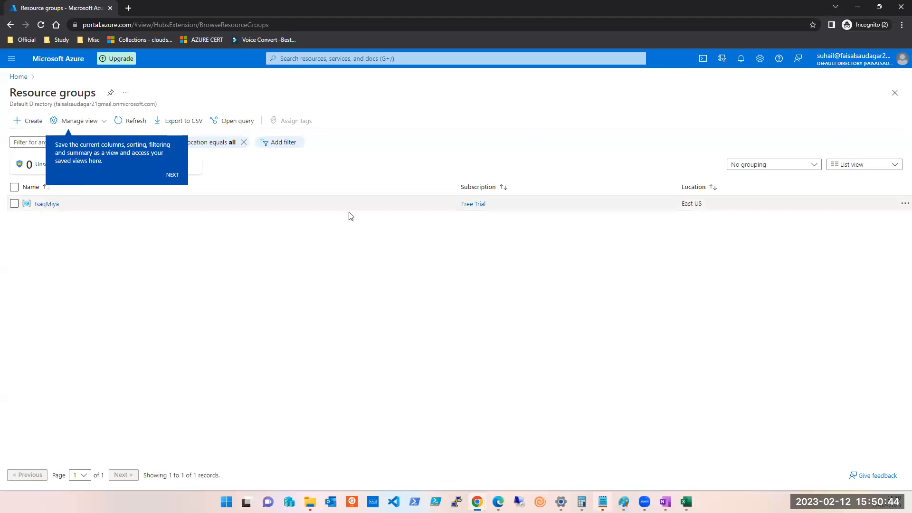
Start a new resource group in Free Trial, East US, named after the member.
left_click(29, 124)
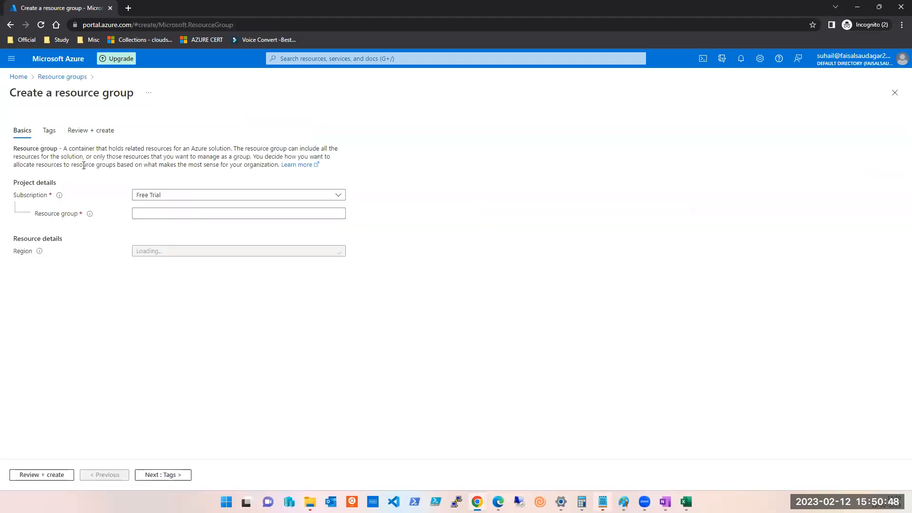
left_click(182, 197)
left_click(181, 198)
left_click(168, 213)
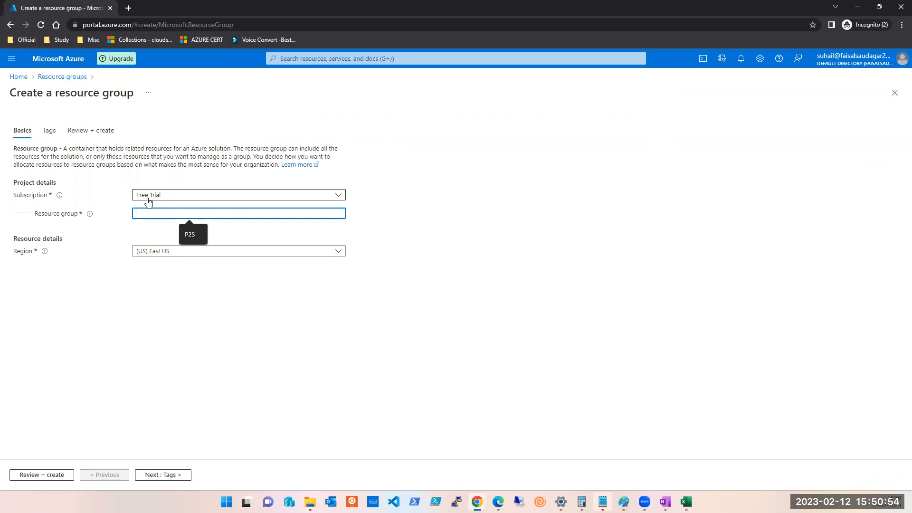
left_click(173, 200)
left_click(172, 199)
left_click(163, 213)
type("Murtaza")
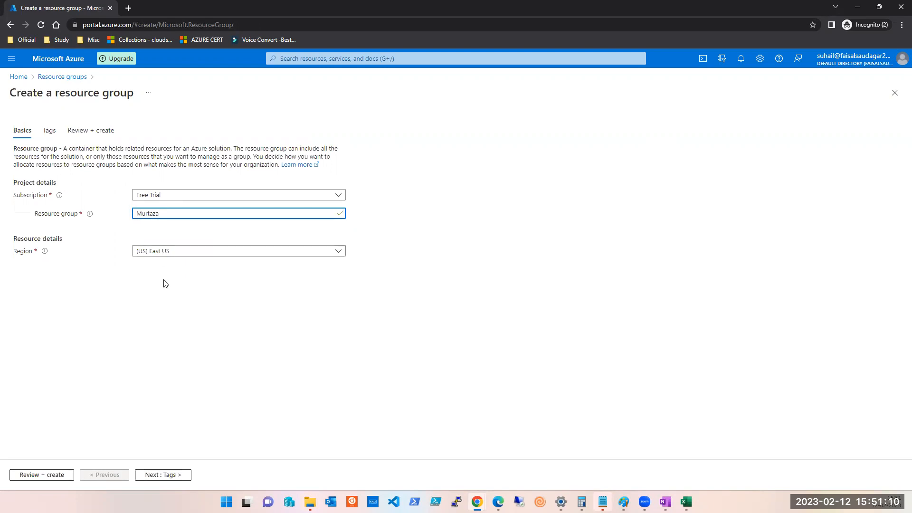
Validate and create the resource group, then open its Access control (IAM) page.
left_click(35, 482)
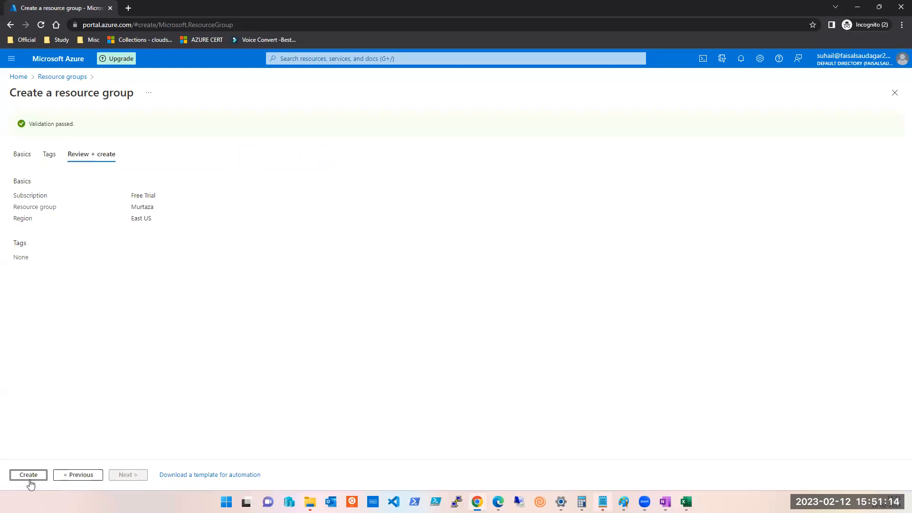
left_click(29, 475)
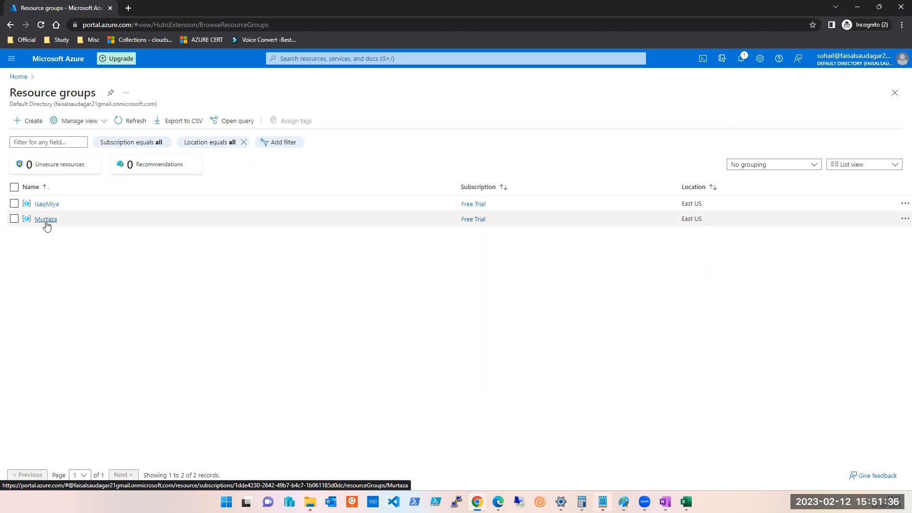
left_click(46, 220)
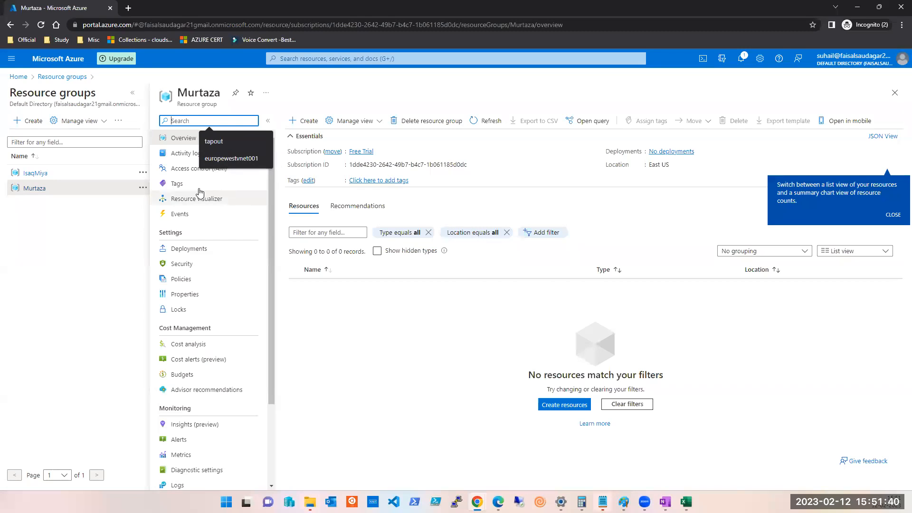
left_click(190, 171)
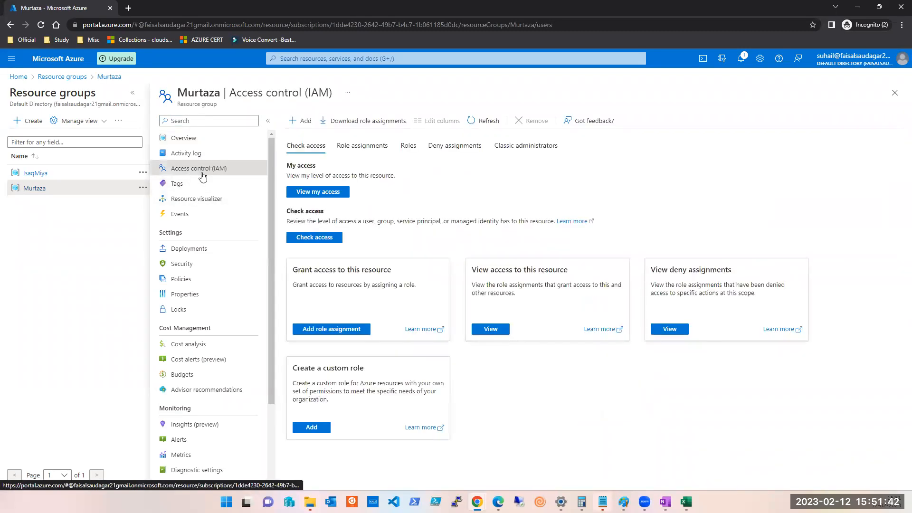
List the group's role assignments: one Owner and three Readers inherited from the subscription.
left_click(358, 151)
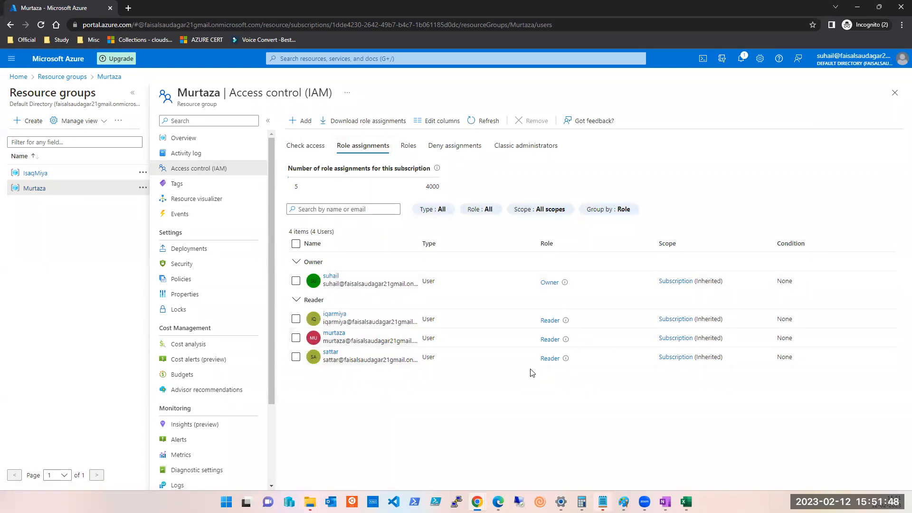
left_click(187, 144)
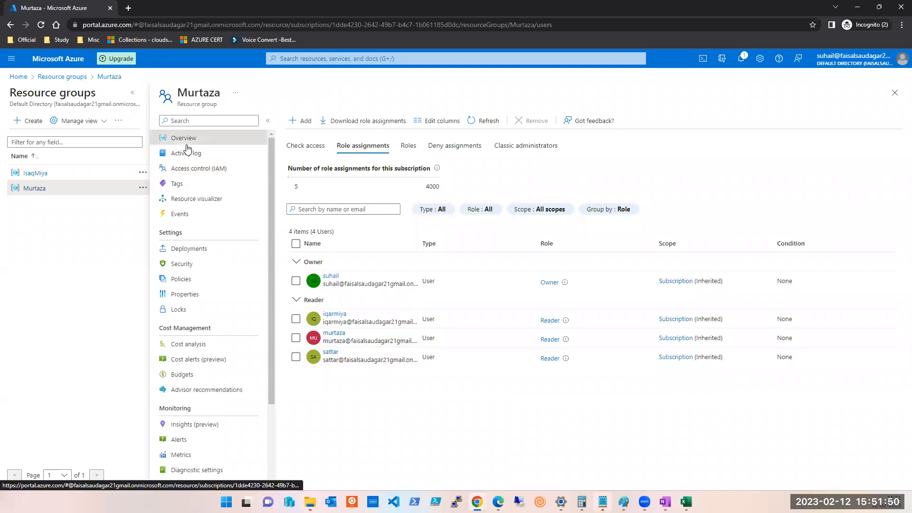
left_click(188, 169)
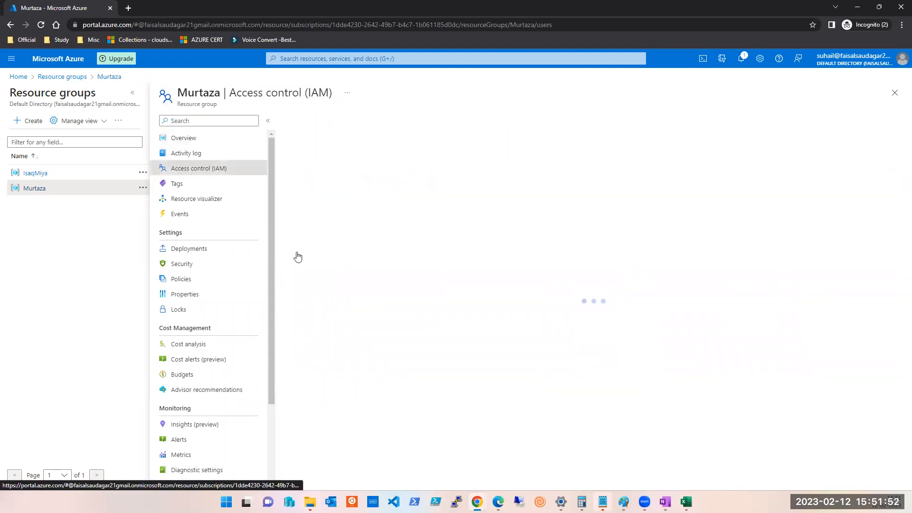
left_click(362, 146)
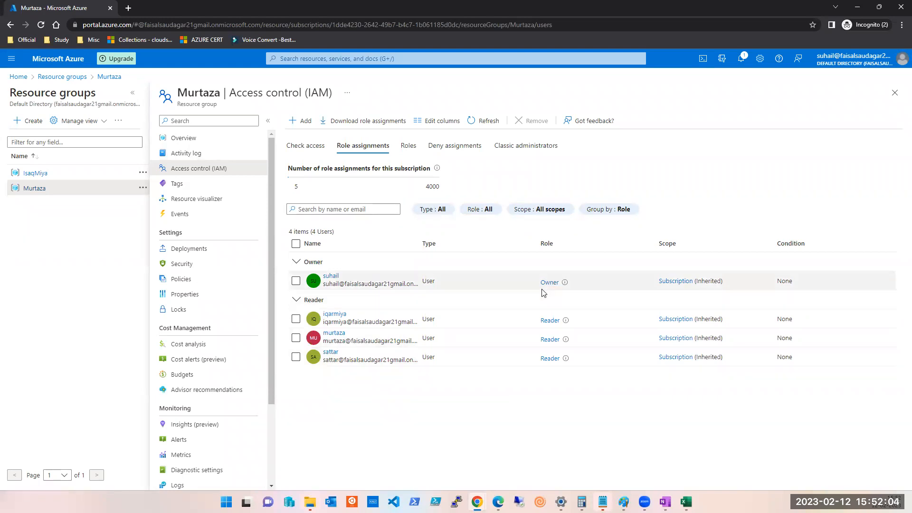
left_click(302, 120)
Assign the Owner role on the new resource group to the matching member.
left_click(307, 137)
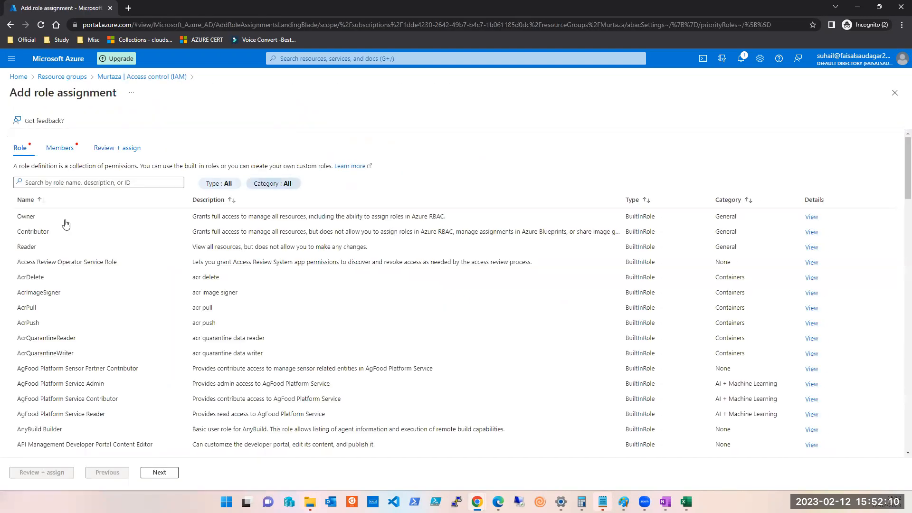
left_click(30, 219)
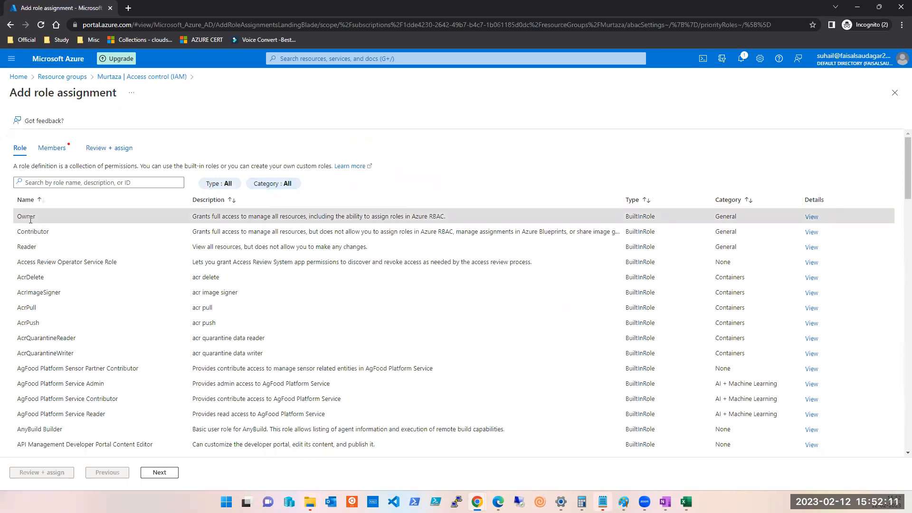
left_click(161, 473)
left_click(128, 226)
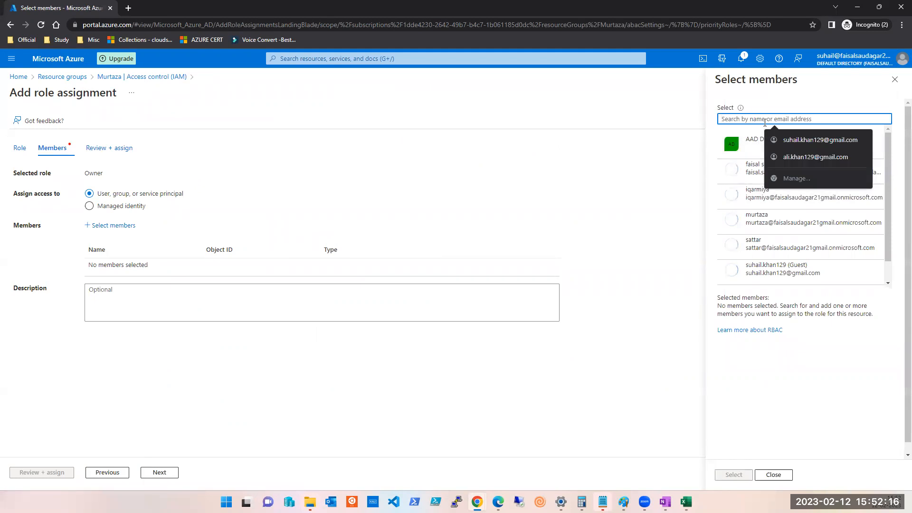
type("mu")
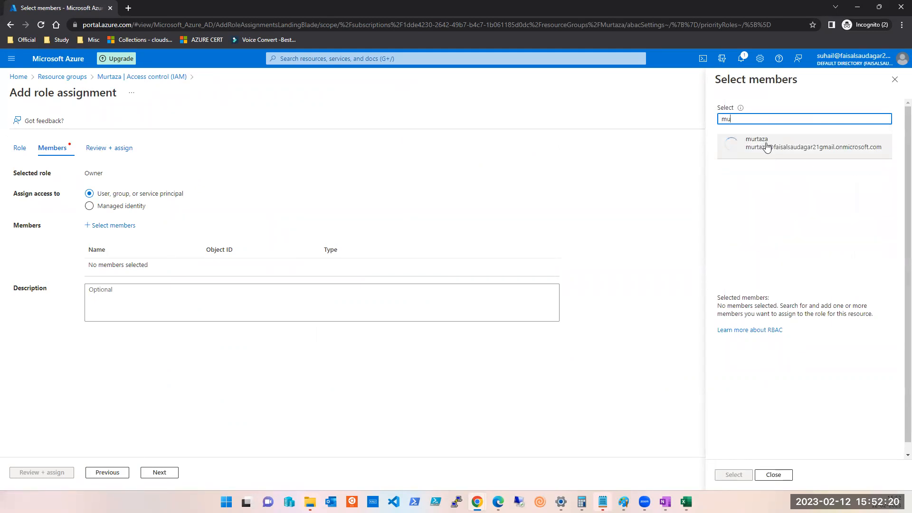
left_click(766, 145)
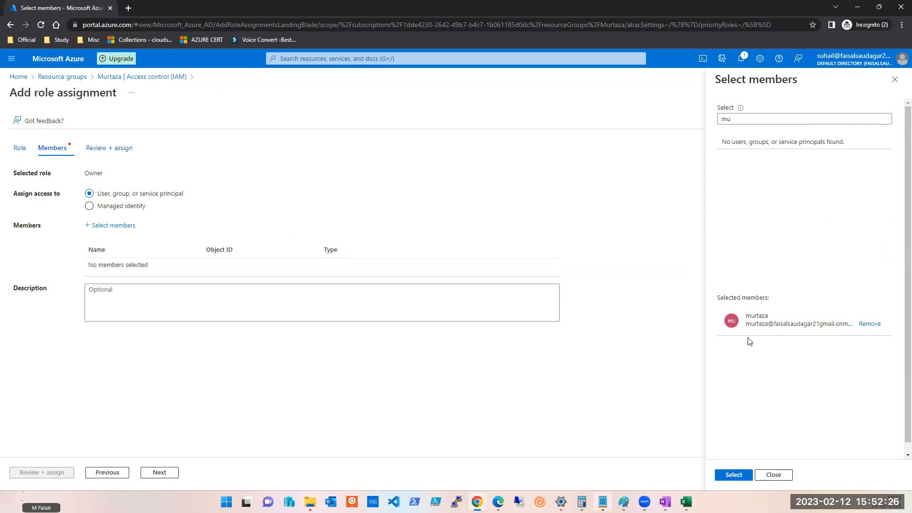
left_click(732, 475)
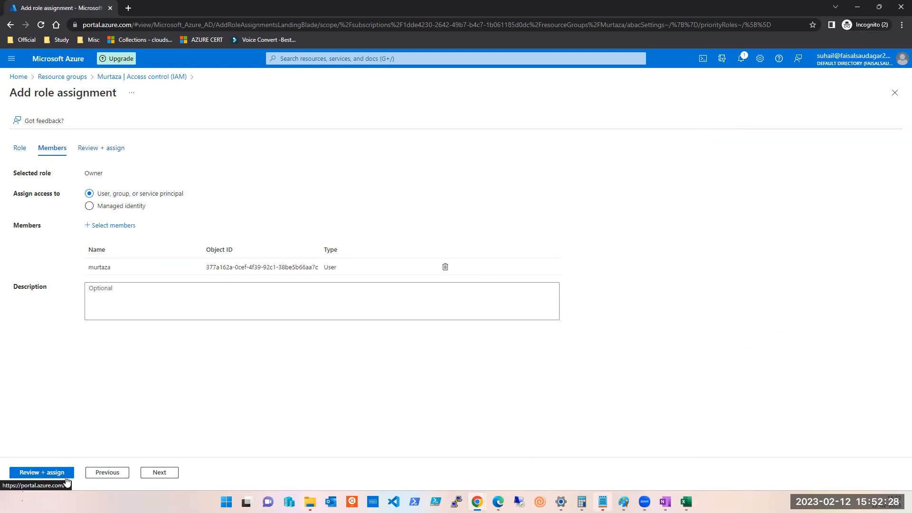
left_click(67, 480)
left_click(45, 473)
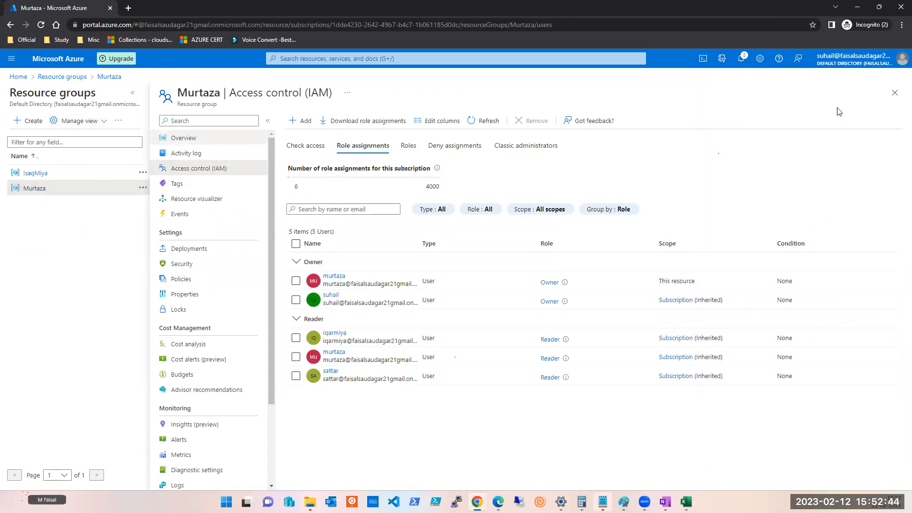
Reopen the Resource groups list from Home, then switch to the Batch Jan 2023 Excel workbook.
left_click(895, 93)
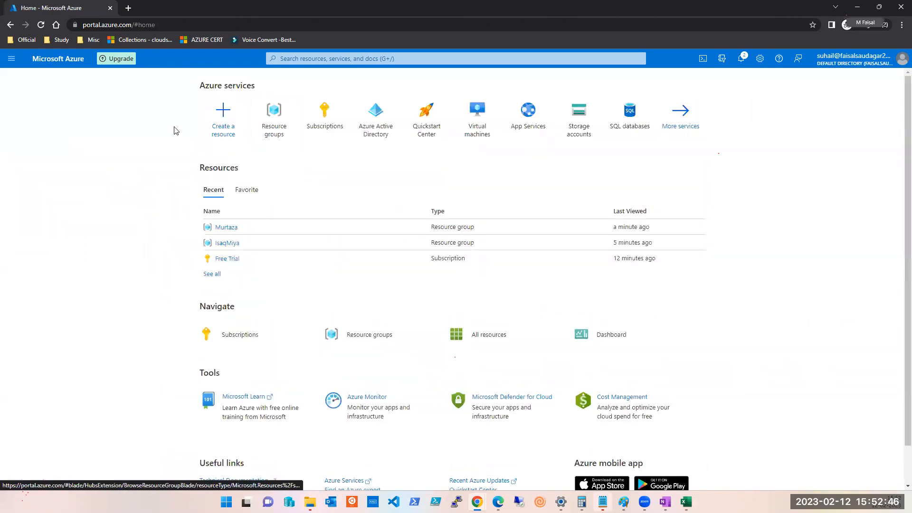
left_click(269, 120)
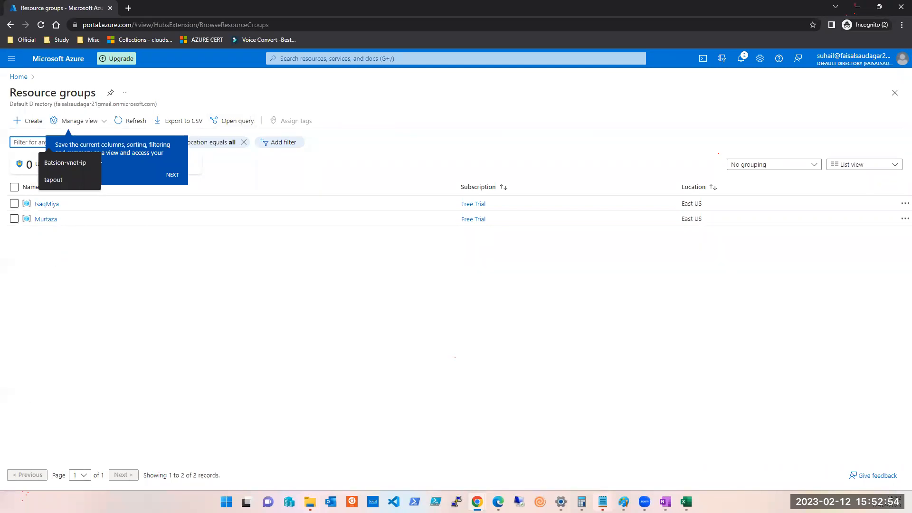
left_click(288, 421)
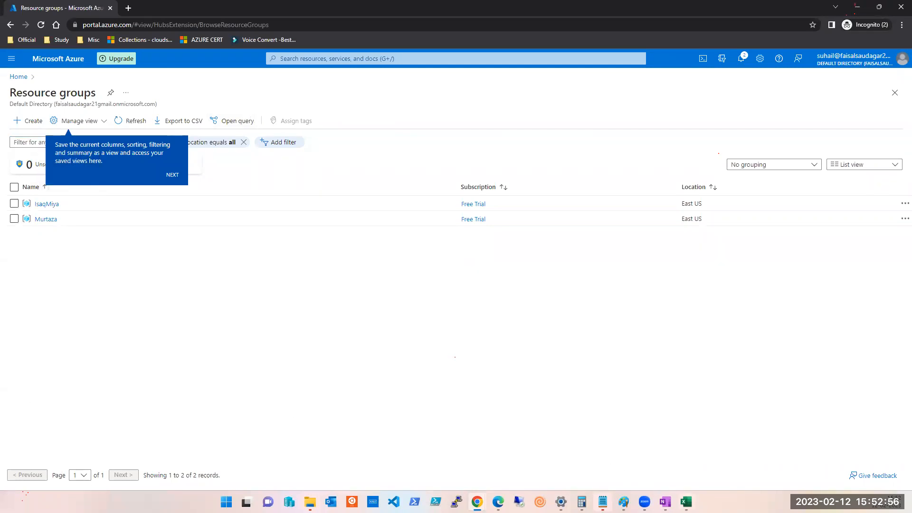
left_click(687, 502)
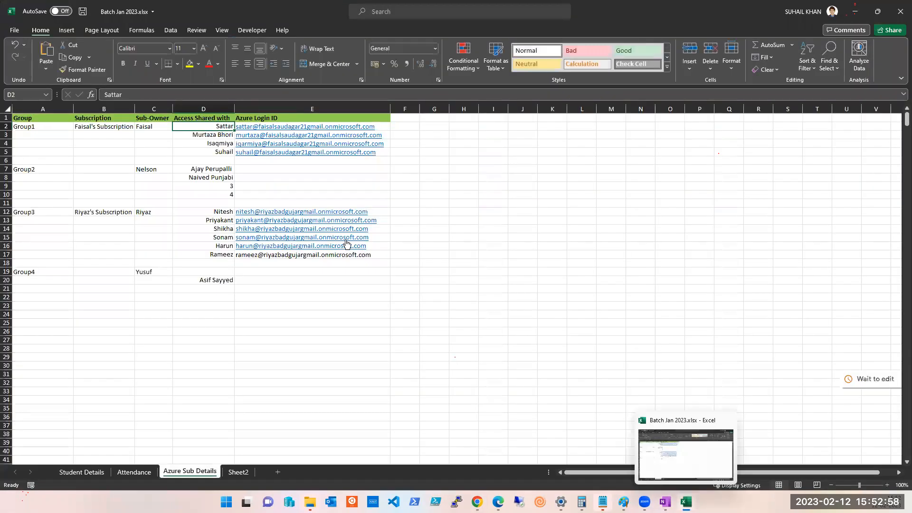
Insert a blank row 11 into Group2's access list on the Azure Sub Details sheet.
left_click(152, 170)
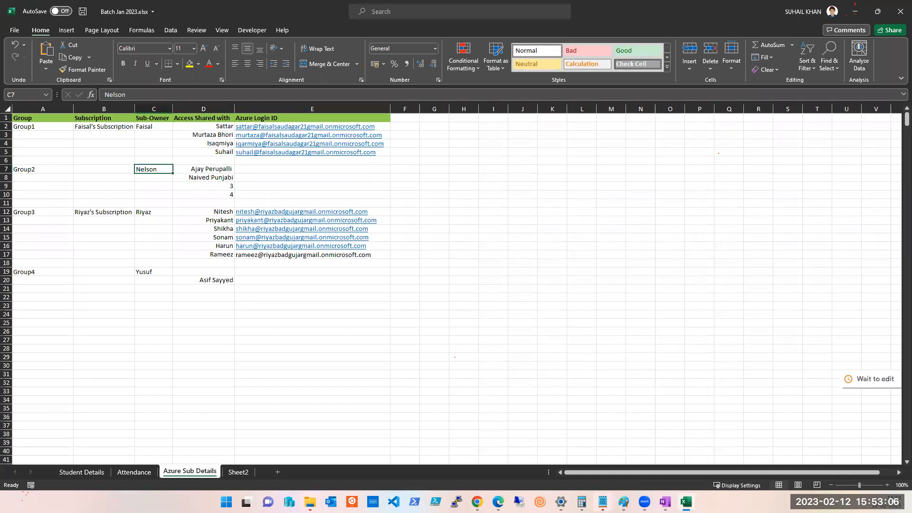
left_click(197, 170)
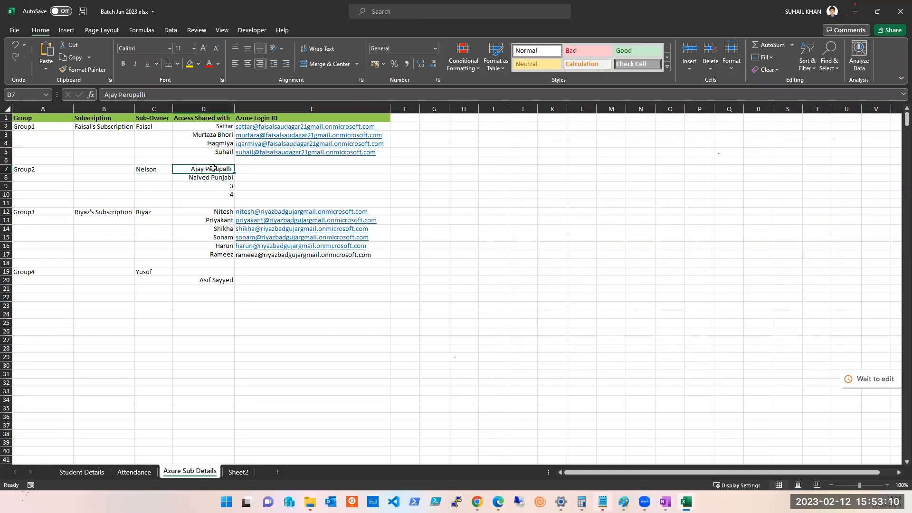
key("Down")
key("Down")
key("Down")
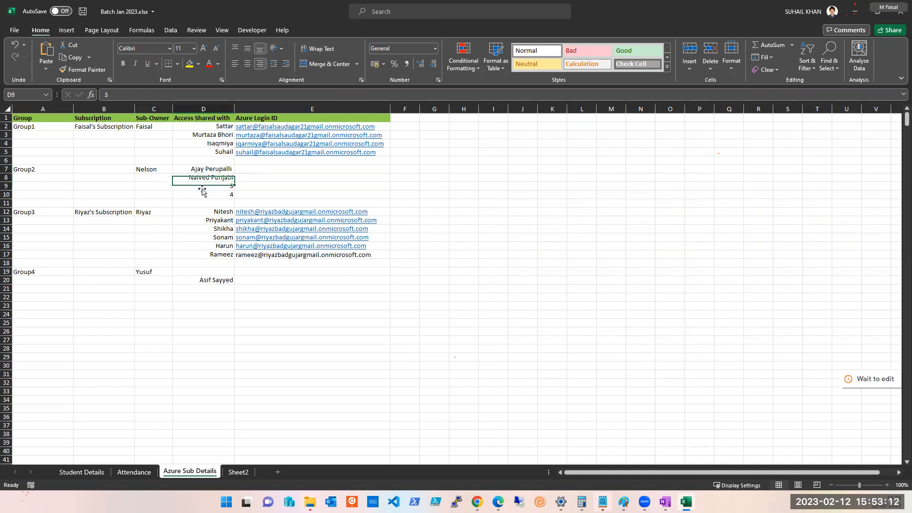
left_click(207, 180)
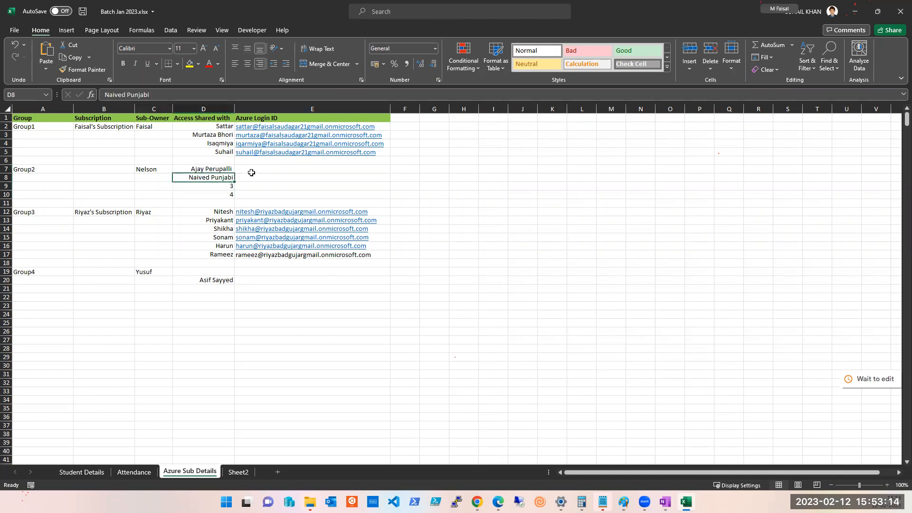
left_click(219, 194)
left_click(8, 202)
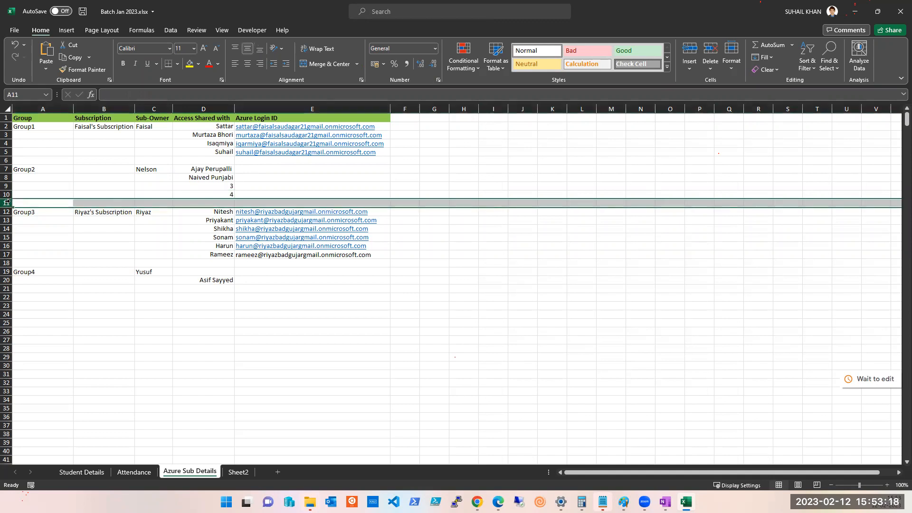
key("ctrl+shift+plus")
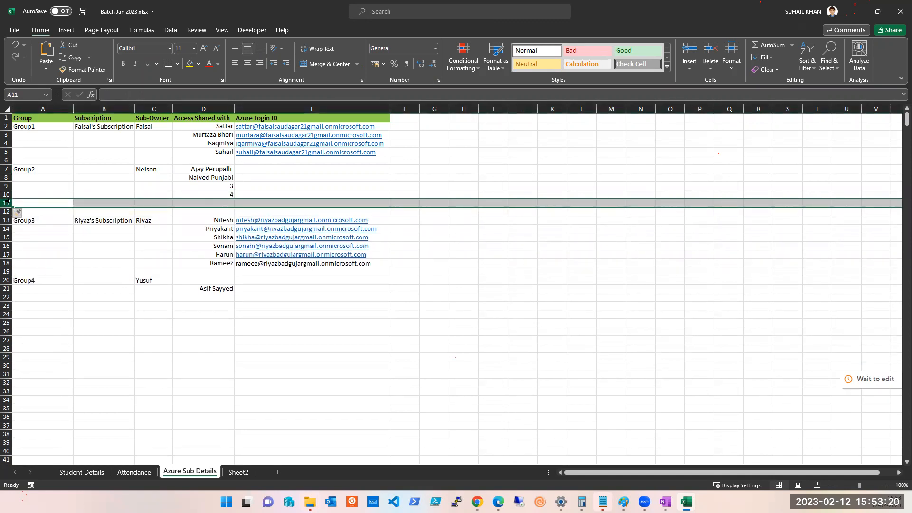
left_click(232, 203)
left_click(250, 202)
Enter the member's name in cell E25, fixing typos, then select D7:D11 and E7.
type("suhail")
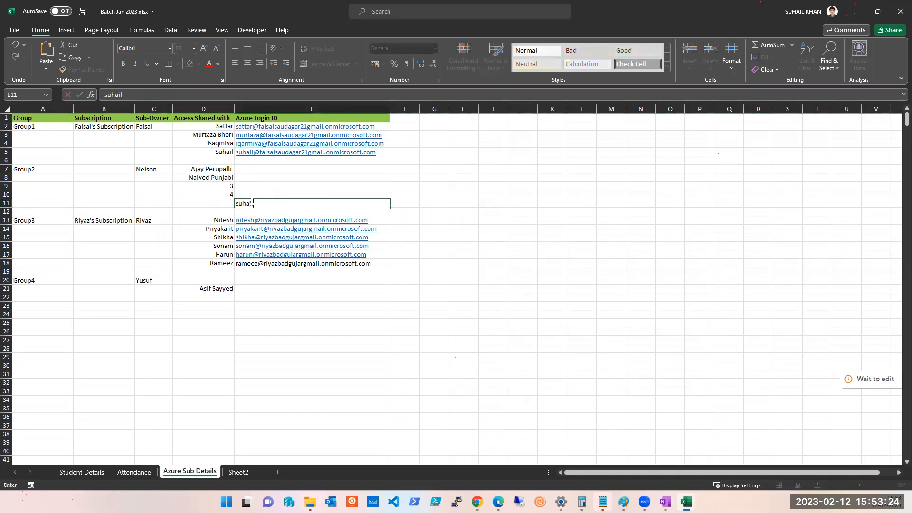
left_click(257, 322)
type("suha")
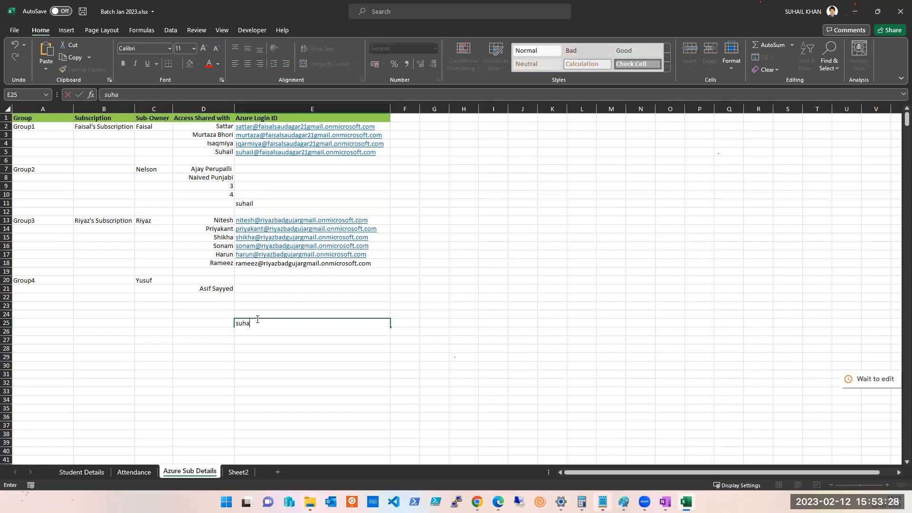
key("BackSpace")
key("BackSpace")
key("BackSpace")
type("suahl")
key("BackSpace")
key("BackSpace")
key("BackSpace")
double_click(245, 325)
type("s")
left_click(248, 302)
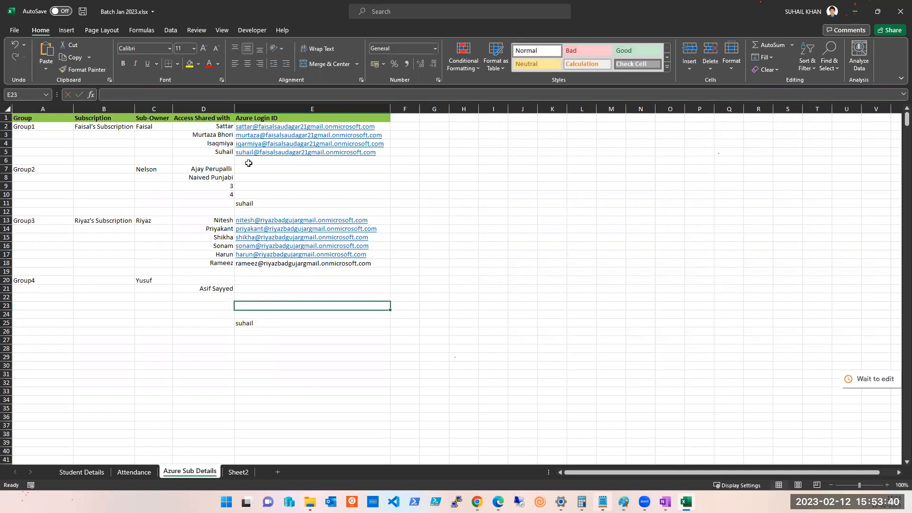
left_click_drag(205, 170, 206, 203)
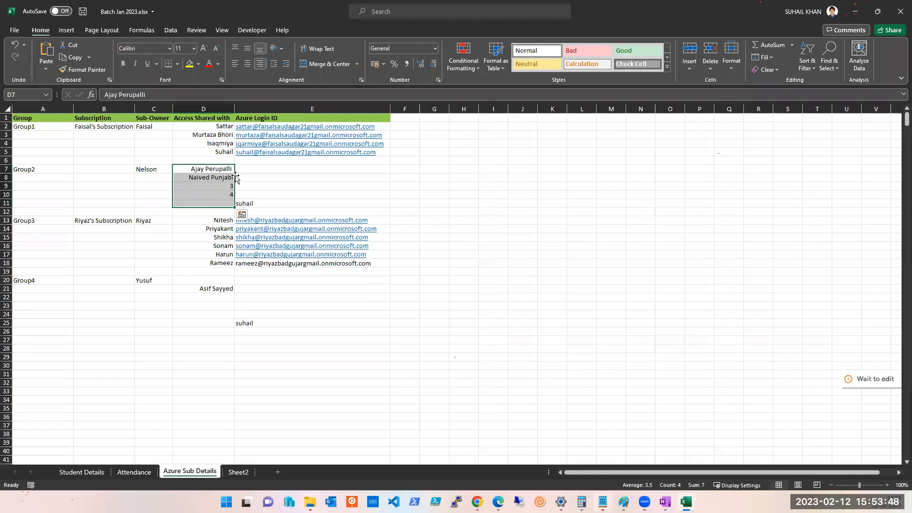
left_click(261, 172)
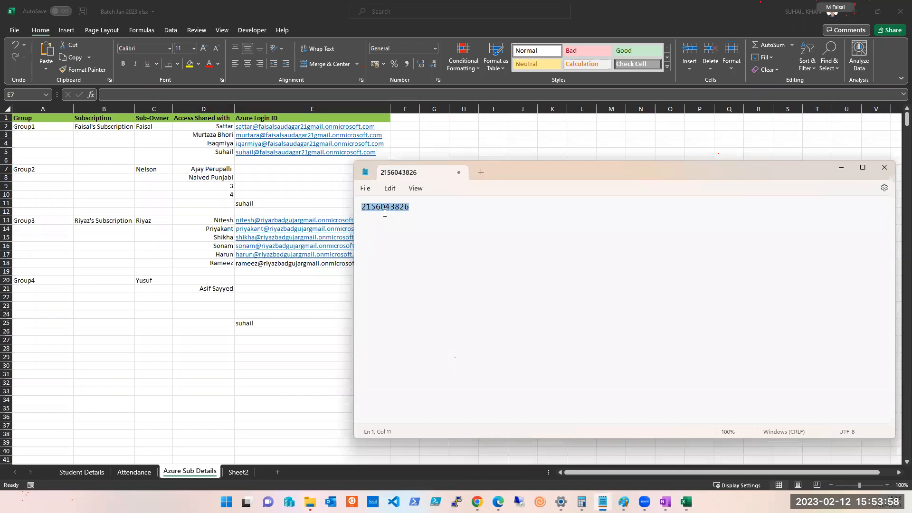
Rewrite the note as the member's name plus '- Owner on Subscirption', with 'Global' on line two.
type("suahi")
key("ctrl+a")
type("suhail")
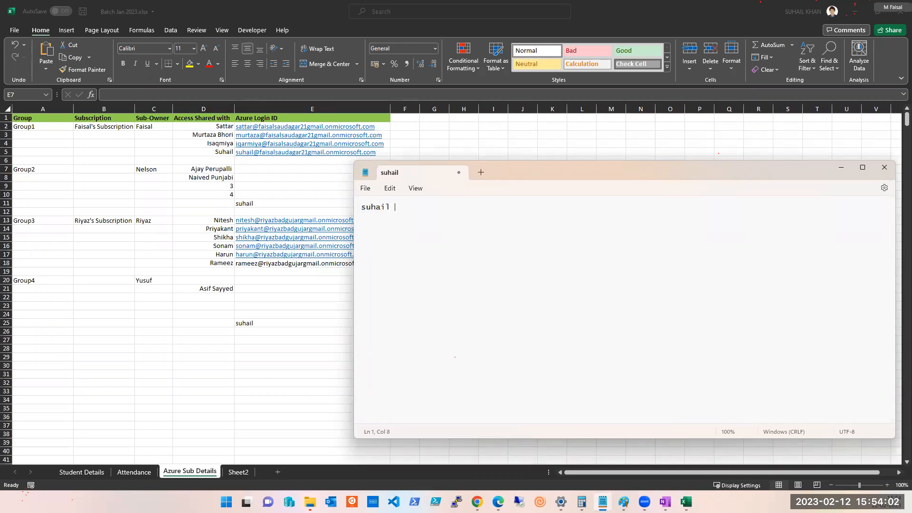
type(" - Owner on")
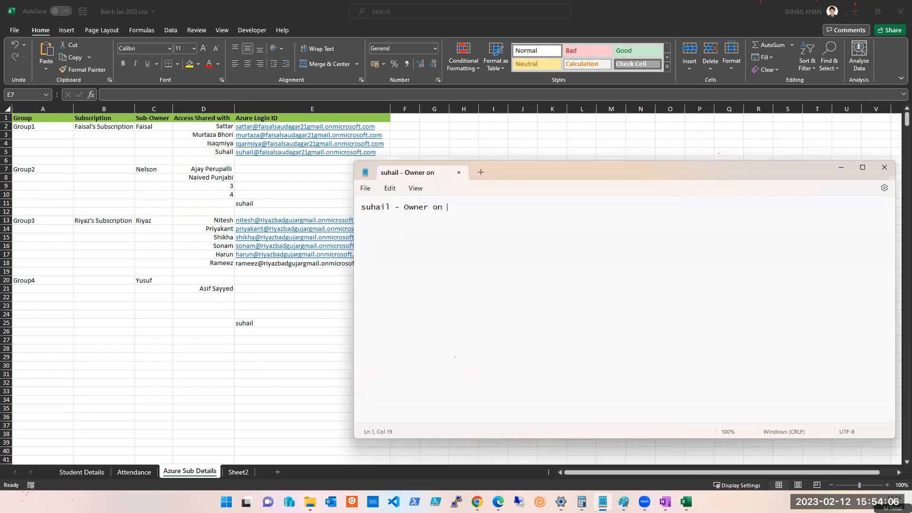
type(" Subscirp")
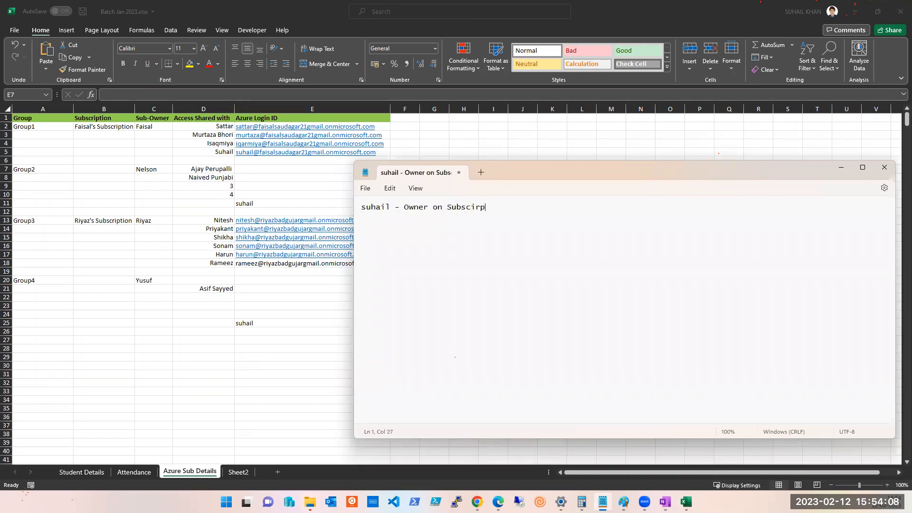
type("tion")
key("Return")
type("Global")
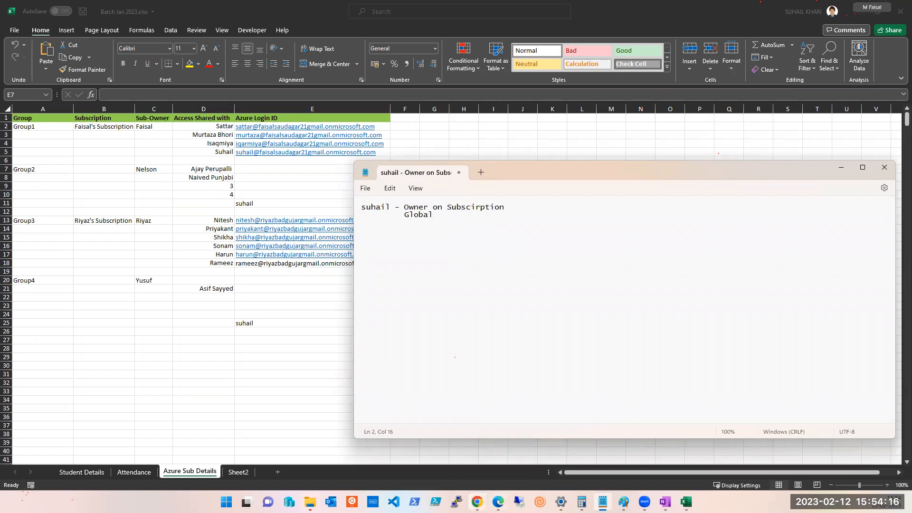
left_click(477, 502)
Back in the Azure portal, open Azure Active Directory's Users list.
left_click(623, 468)
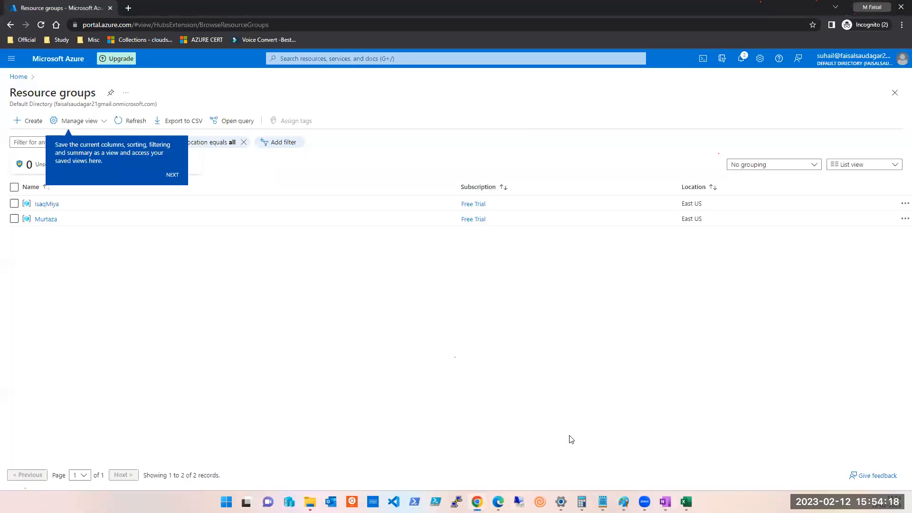
left_click(331, 59)
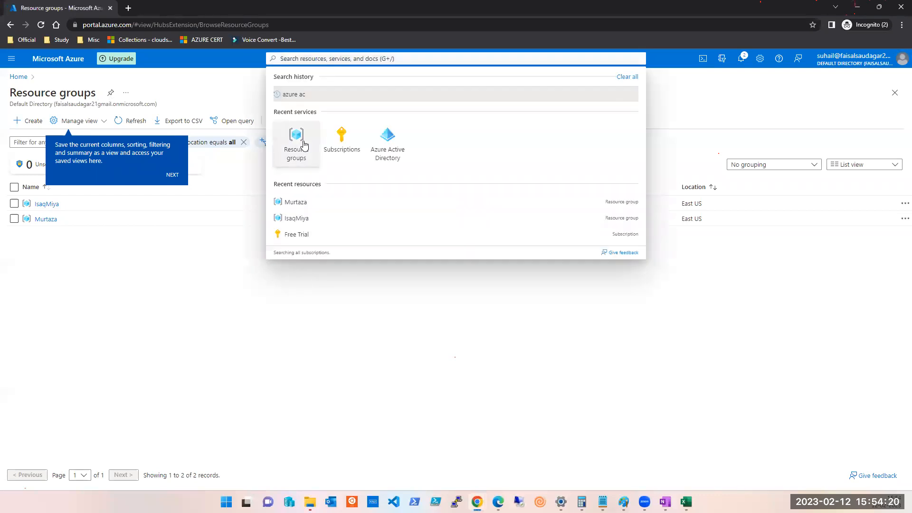
left_click(391, 142)
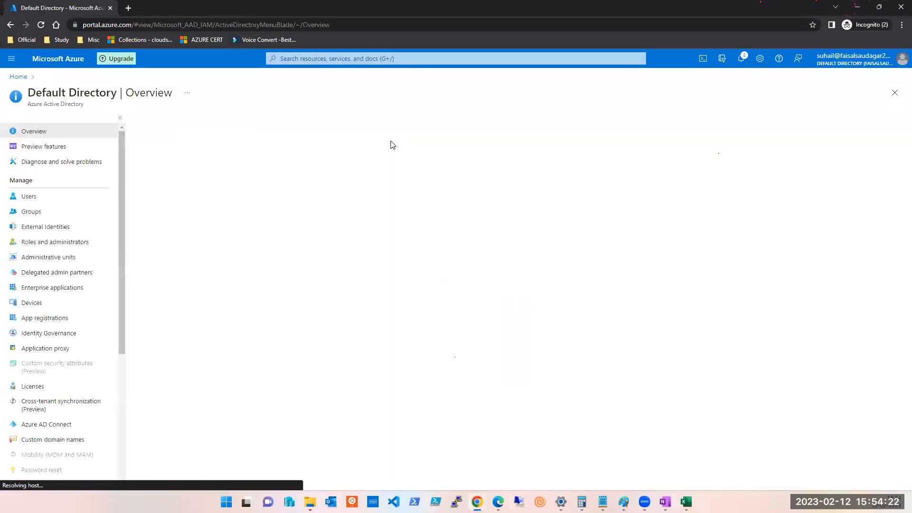
left_click(30, 197)
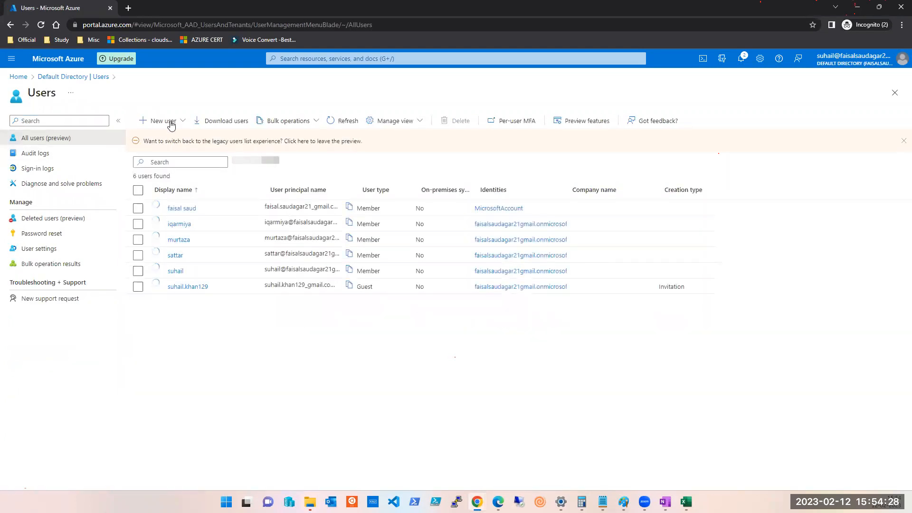
left_click(169, 121)
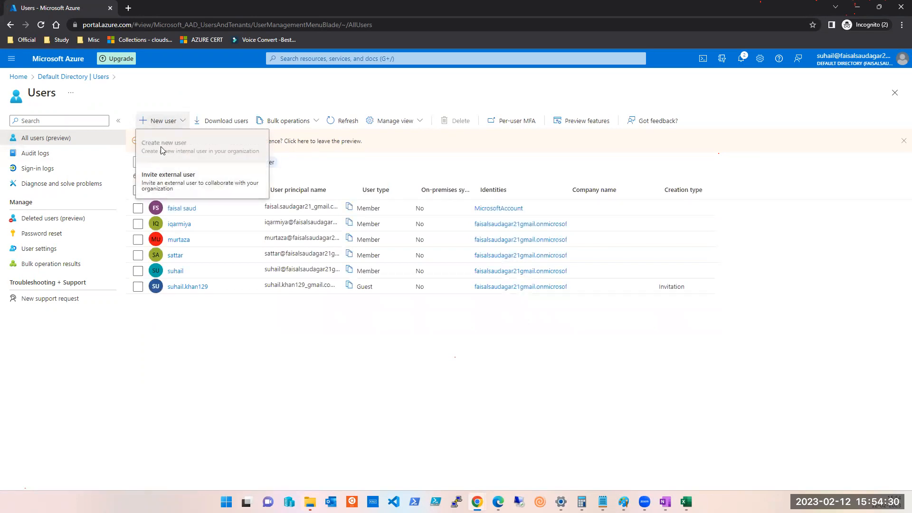
double_click(164, 146)
left_click(153, 393)
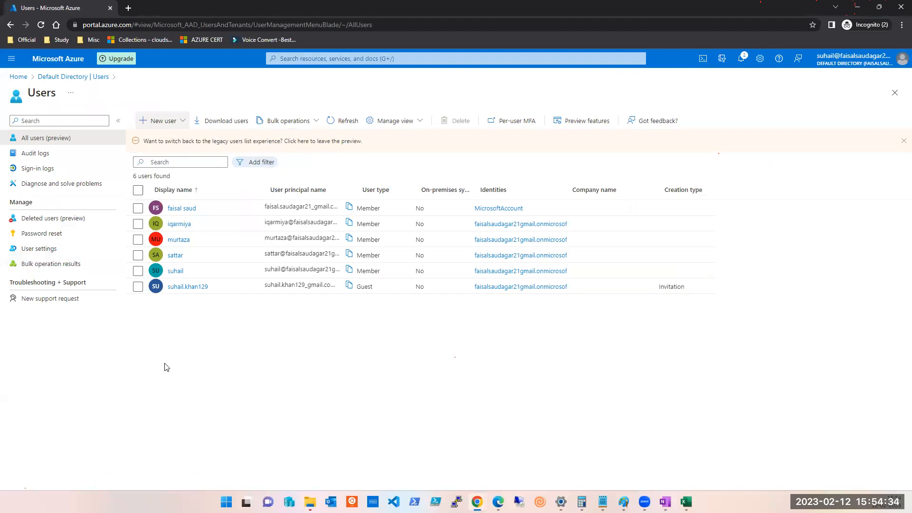
Check the member's assigned roles (Application Administrator), then close back to the six-user list.
left_click(175, 271)
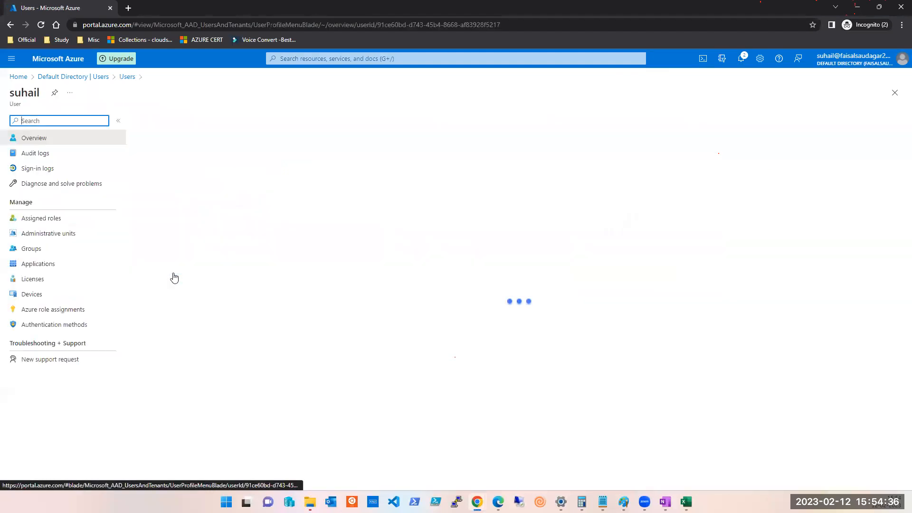
left_click(38, 221)
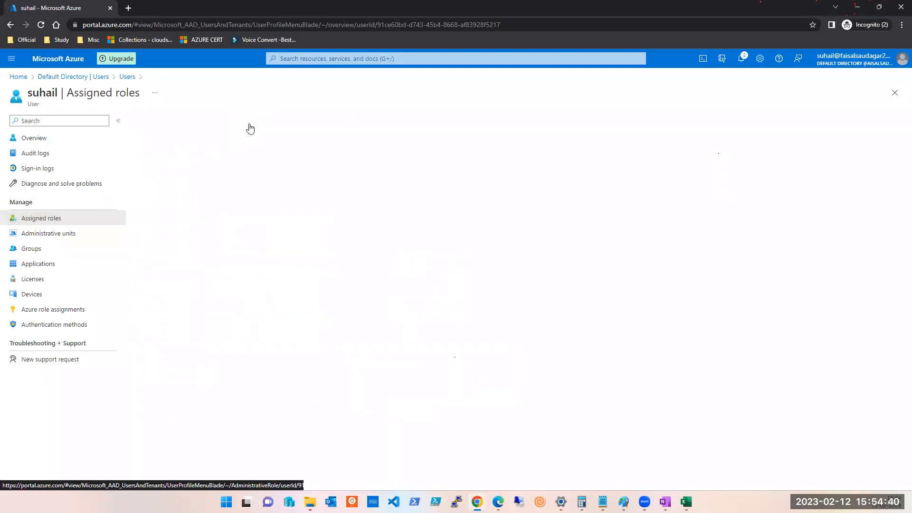
left_click(289, 121)
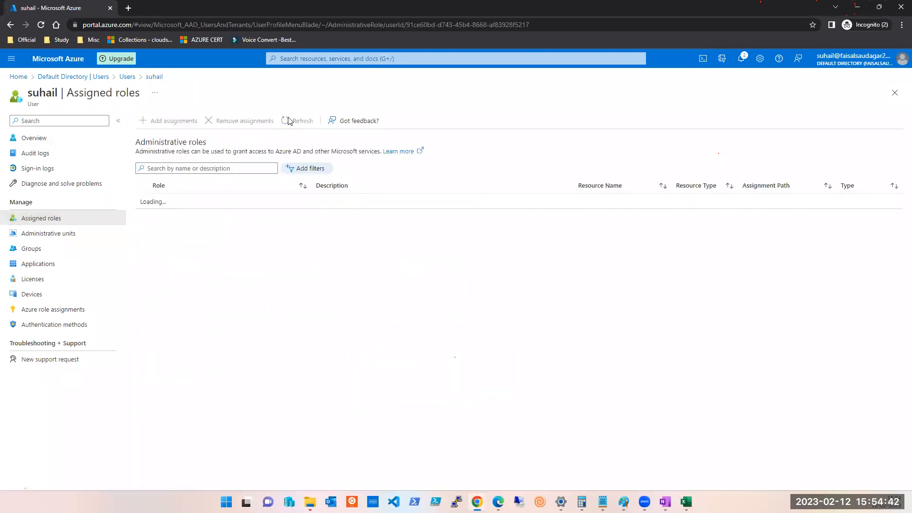
left_click(288, 121)
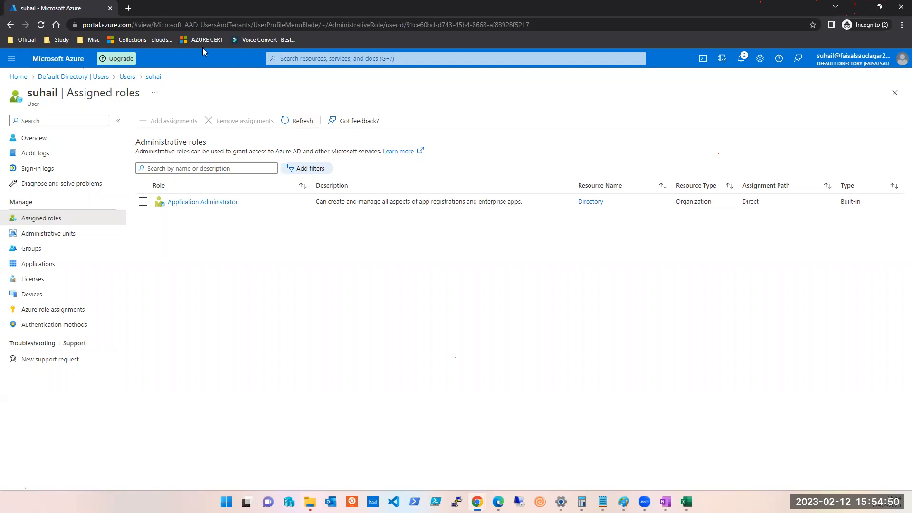
left_click(895, 93)
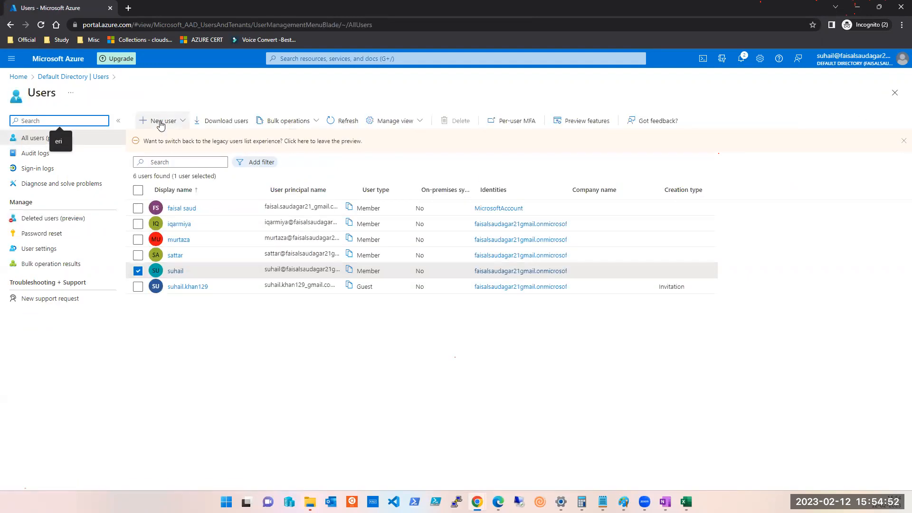
left_click(163, 121)
left_click(399, 413)
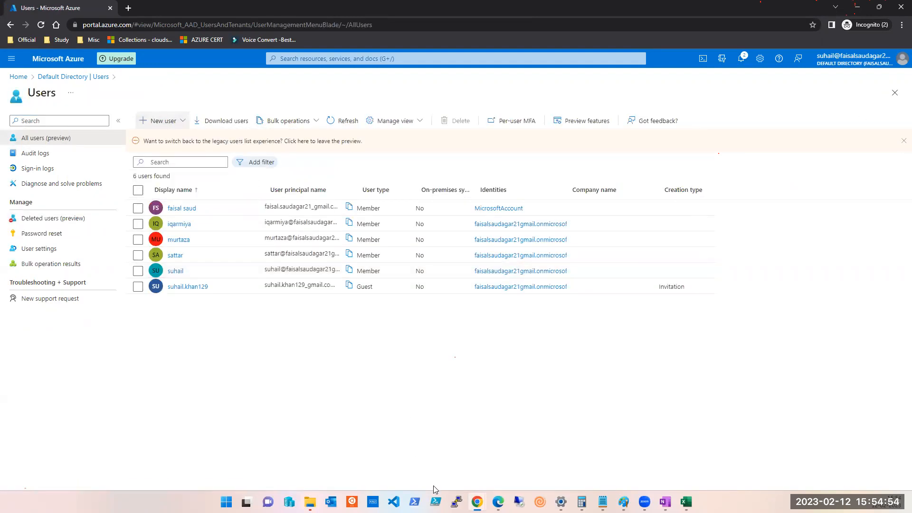
mouse_move(477, 502)
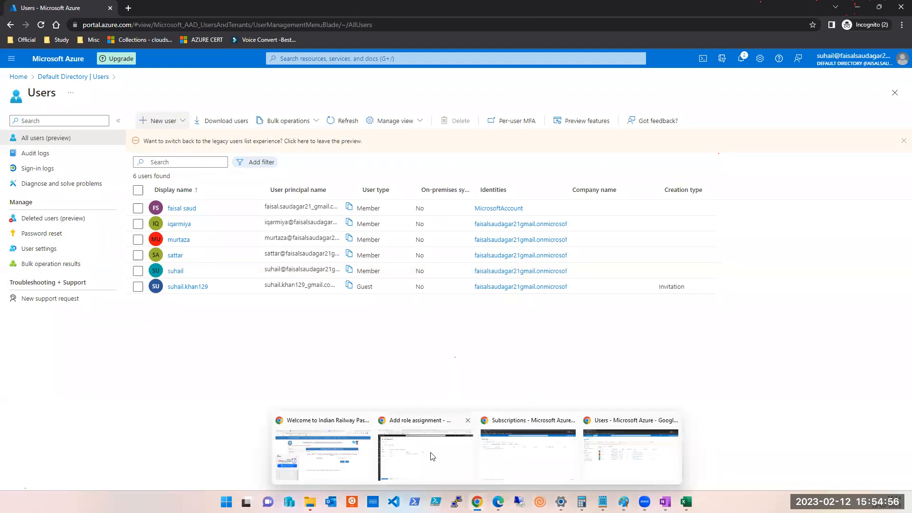
In the Subscriptions portal window, go Home and open Azure Active Directory's Users list.
left_click(502, 455)
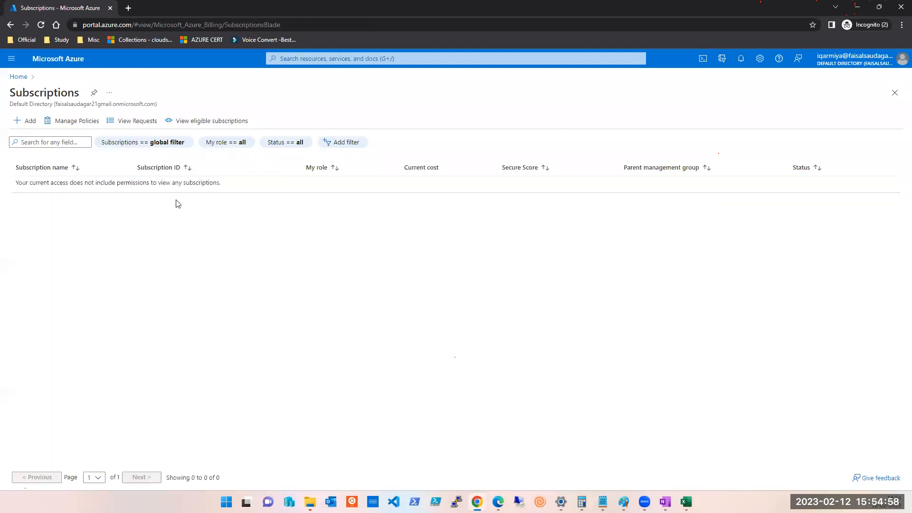
left_click(21, 77)
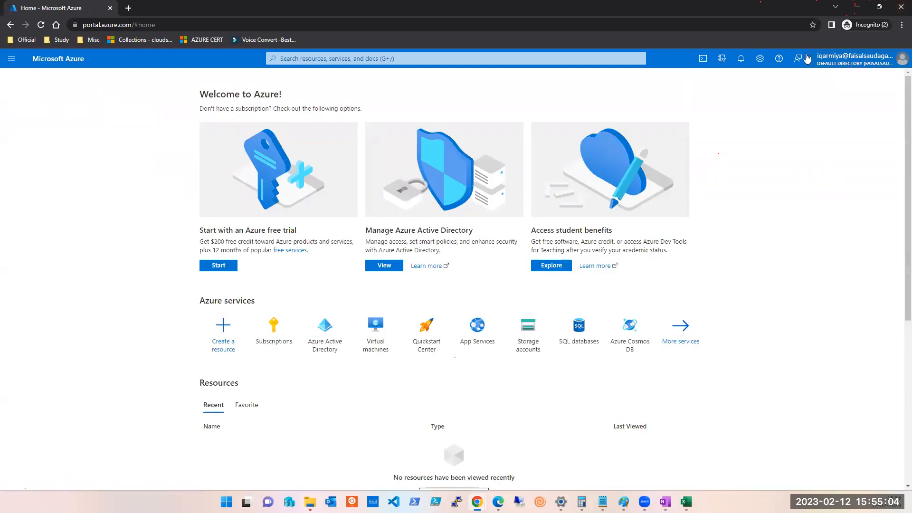
left_click(322, 57)
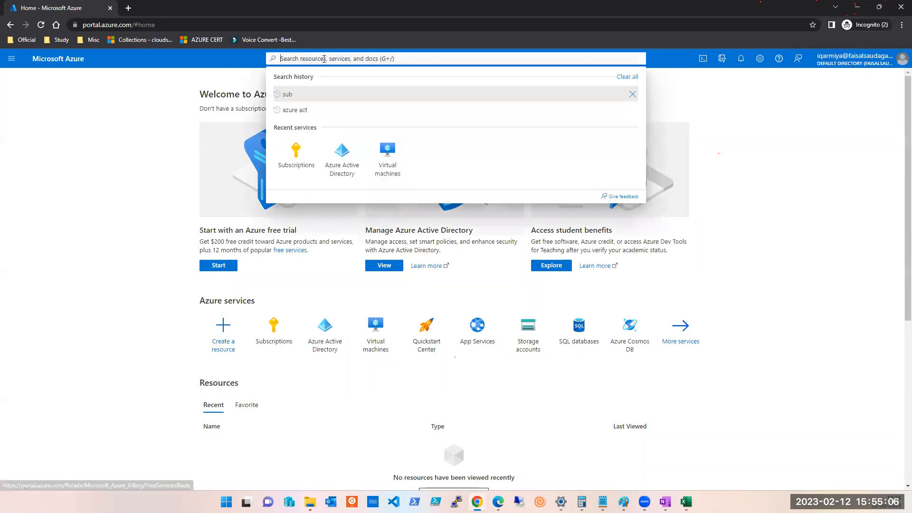
left_click(343, 166)
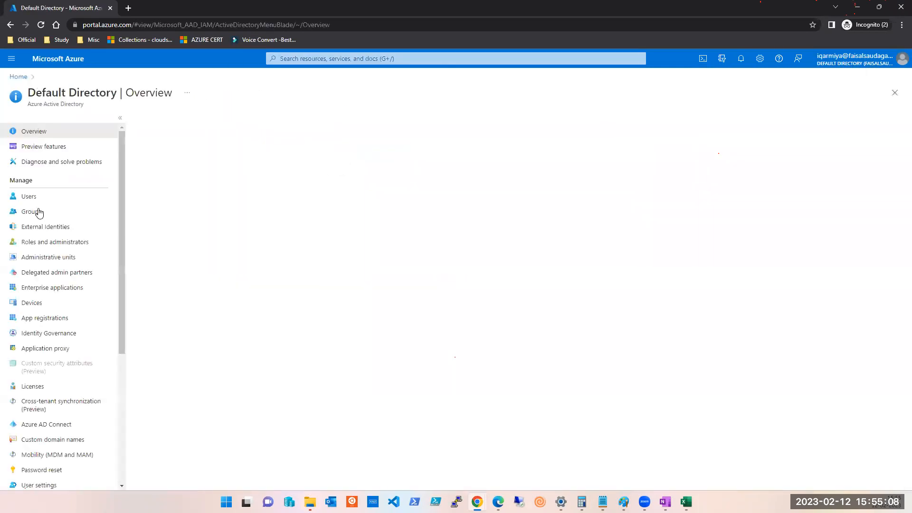
left_click(26, 197)
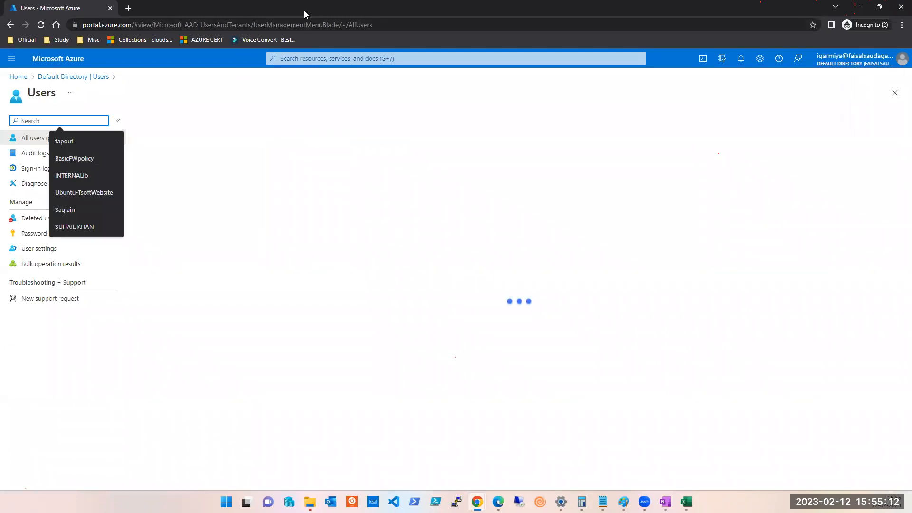
left_click(163, 125)
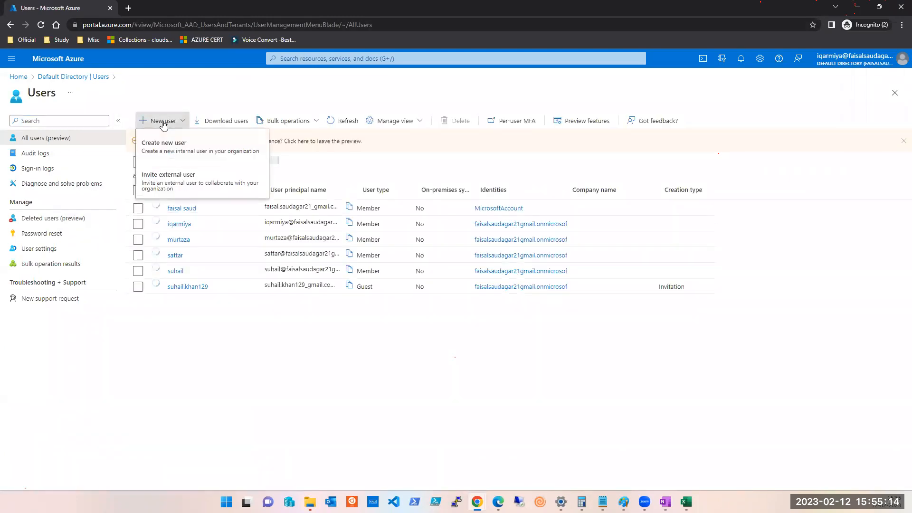
Create an internal user with user name test and display name Test.
left_click(166, 147)
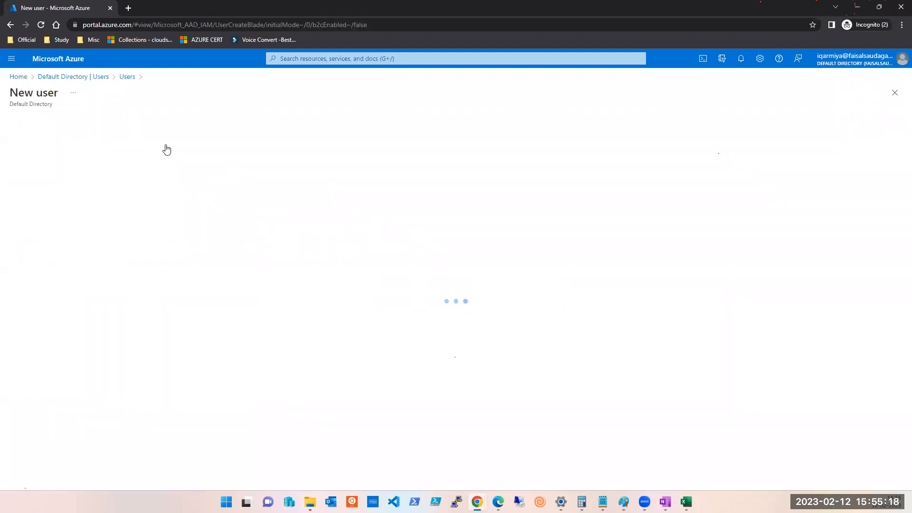
left_click(165, 305)
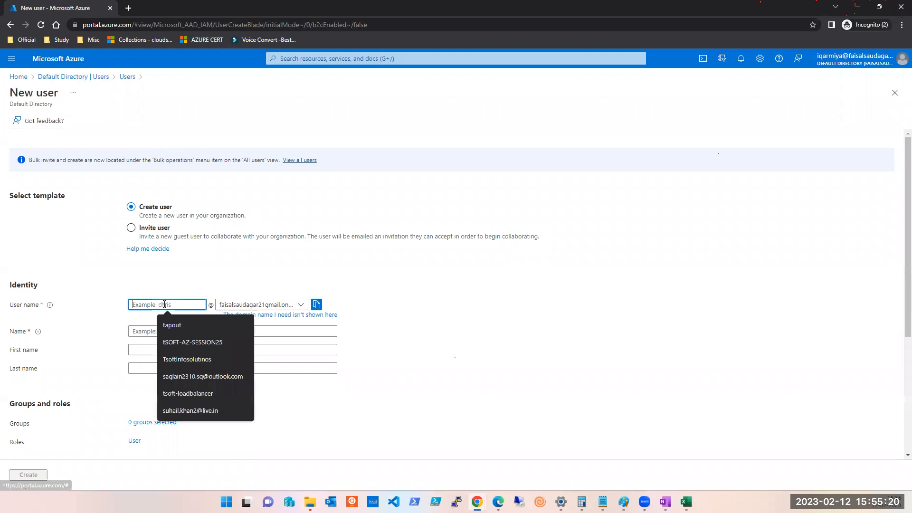
type("test")
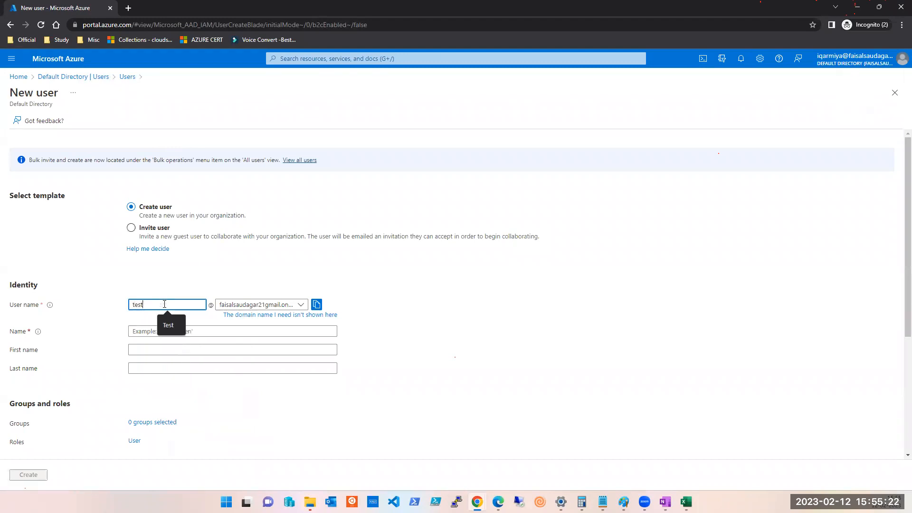
left_click(321, 304)
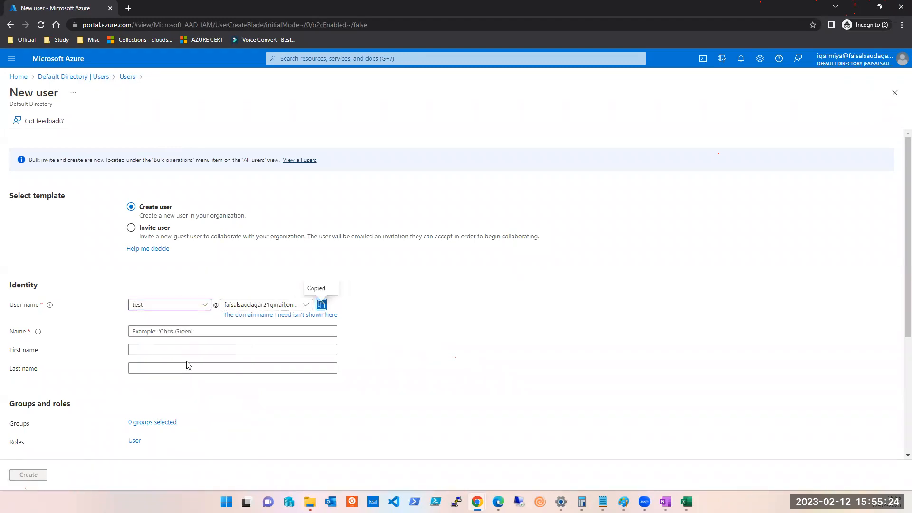
left_click(161, 333)
type("Test")
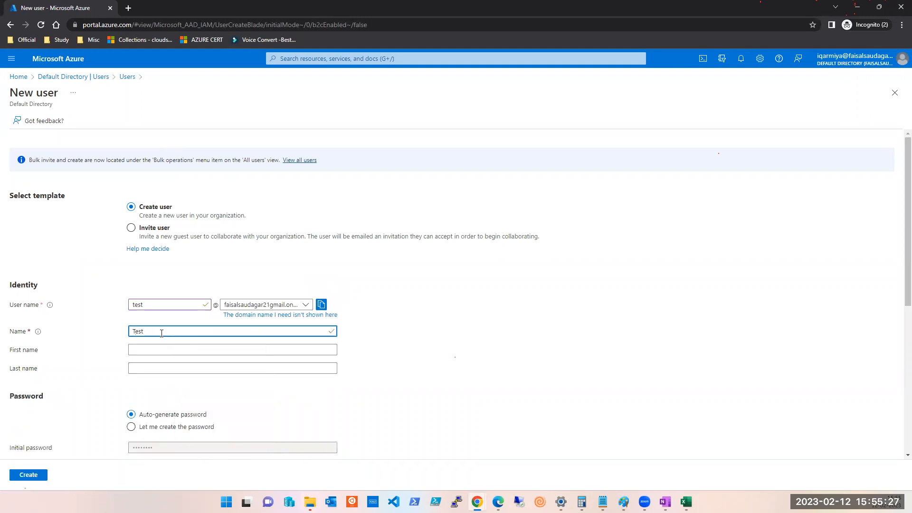
scroll(162, 334, "down", 6)
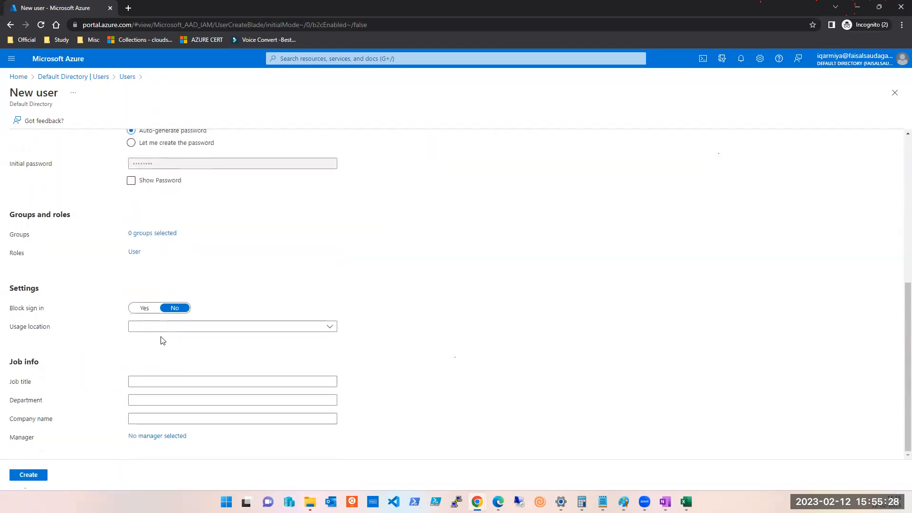
left_click(31, 476)
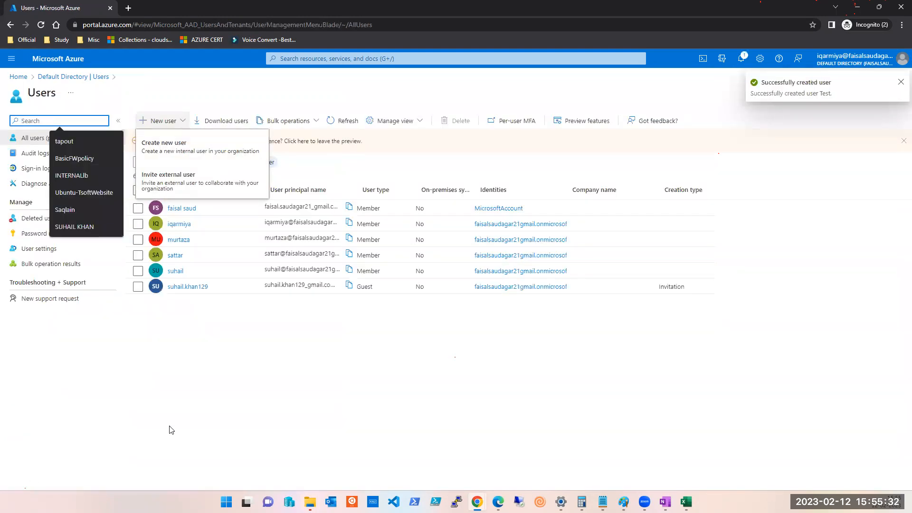
left_click(345, 381)
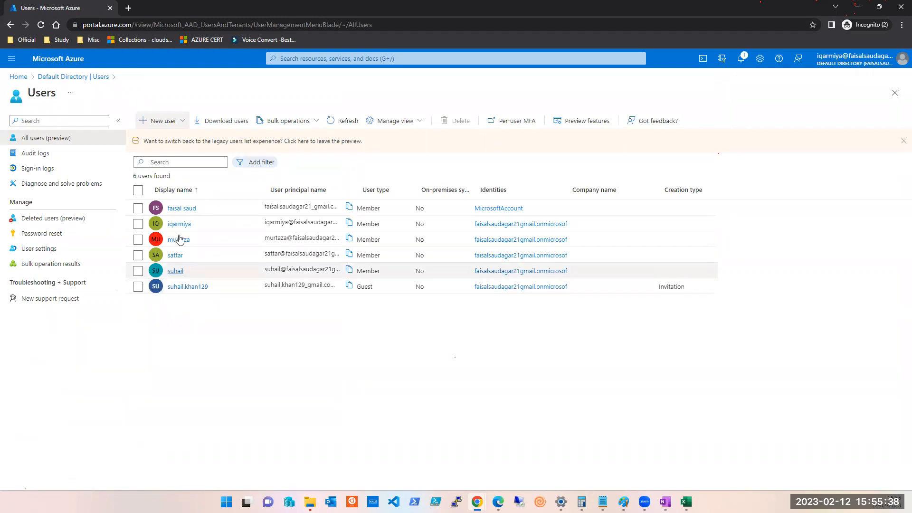
Refresh the users list, open the new Test user's profile and attempt a password reset.
left_click(343, 122)
left_click(174, 308)
left_click(173, 304)
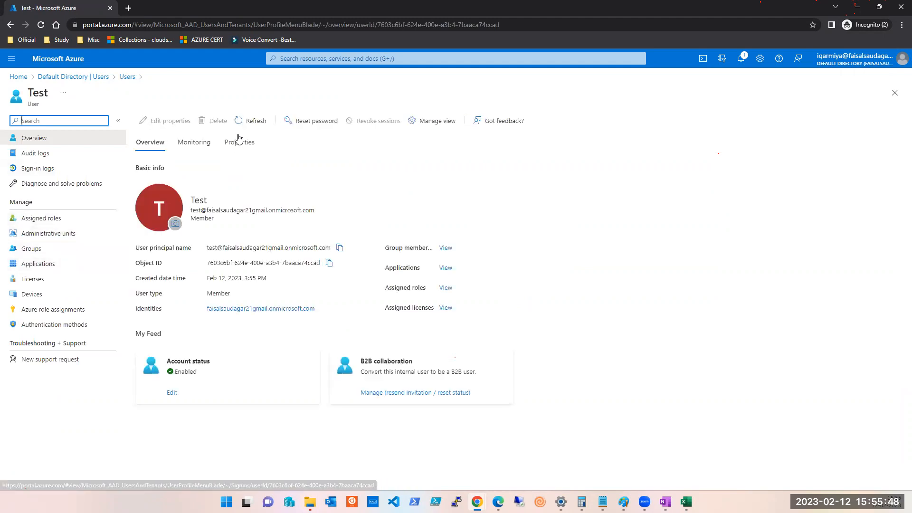
left_click(333, 121)
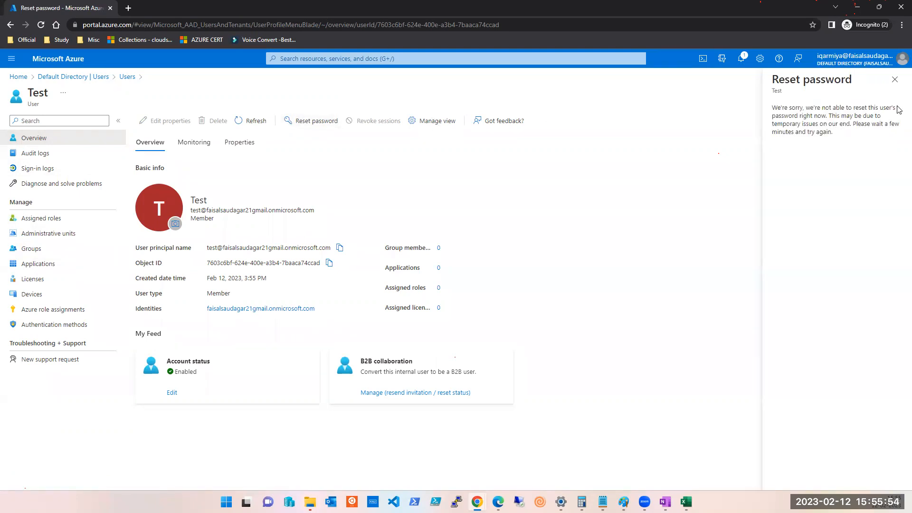
Close the failed reset panel, the Test profile and the Users blade to reach the directory overview.
left_click(896, 80)
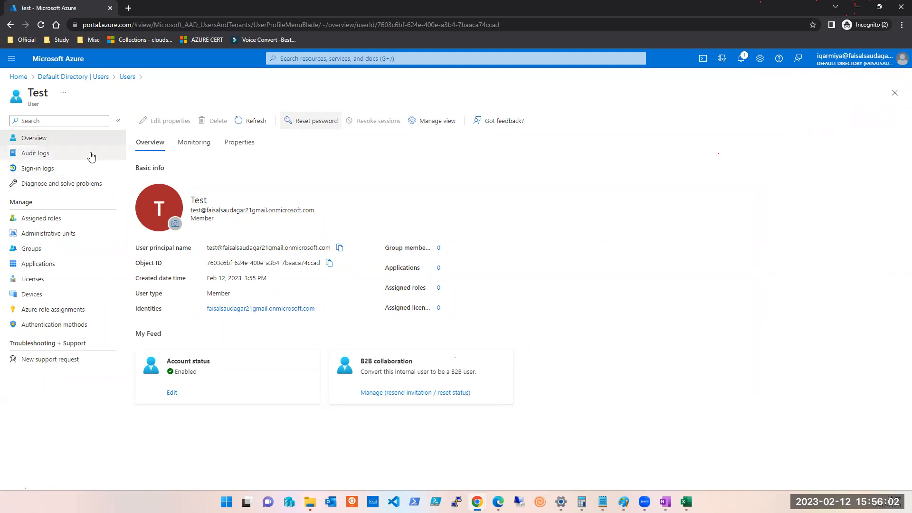
left_click(896, 94)
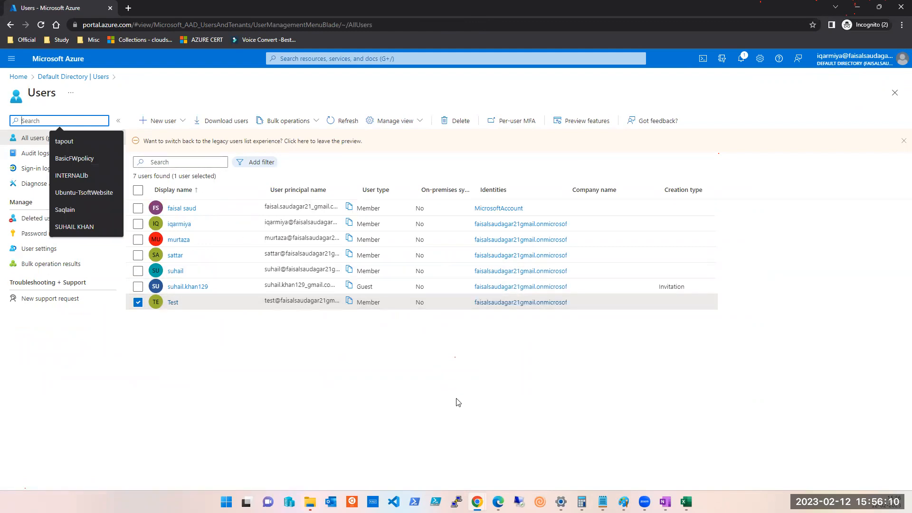
left_click(447, 390)
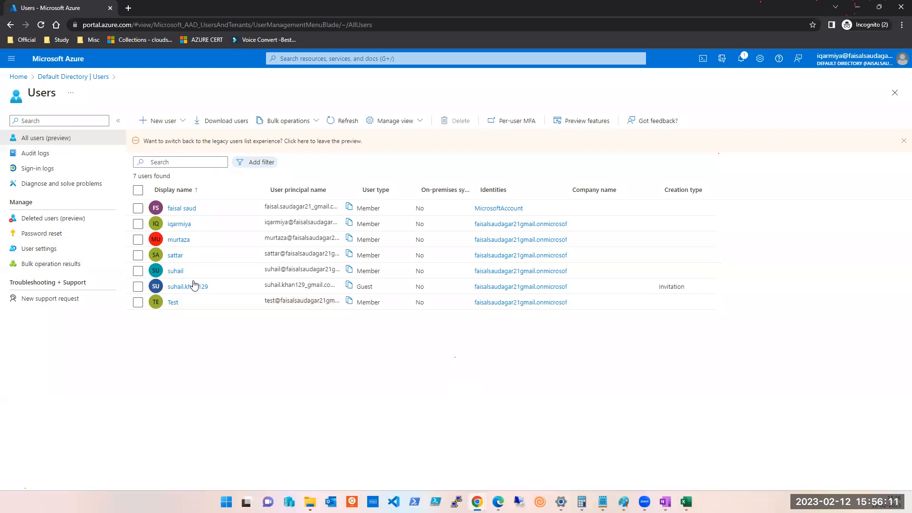
left_click(895, 95)
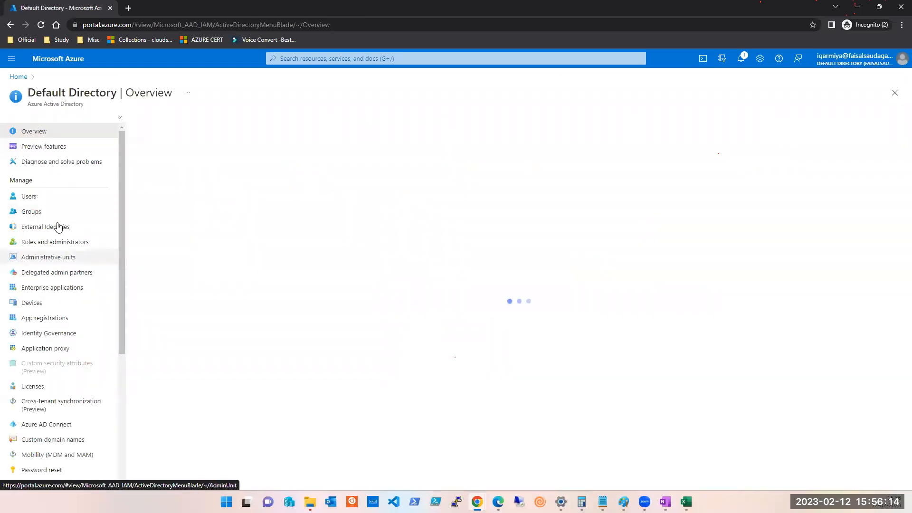
Show the Default Directory's 7-user list with Test as a Member, and glance at recent notifications.
left_click(31, 201)
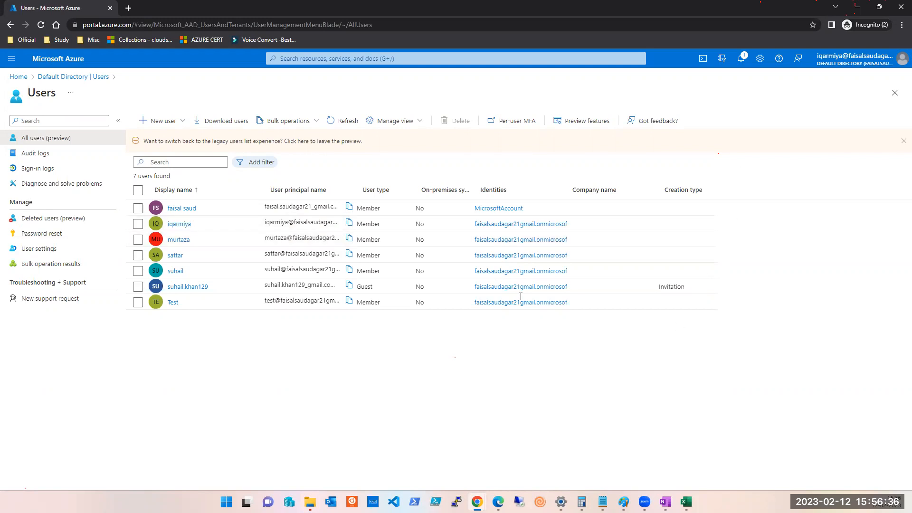
left_click(739, 60)
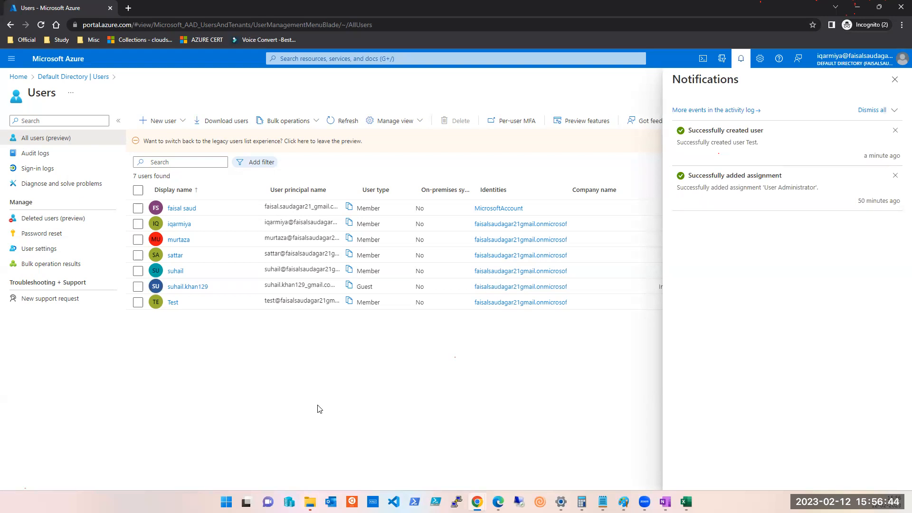
left_click(895, 80)
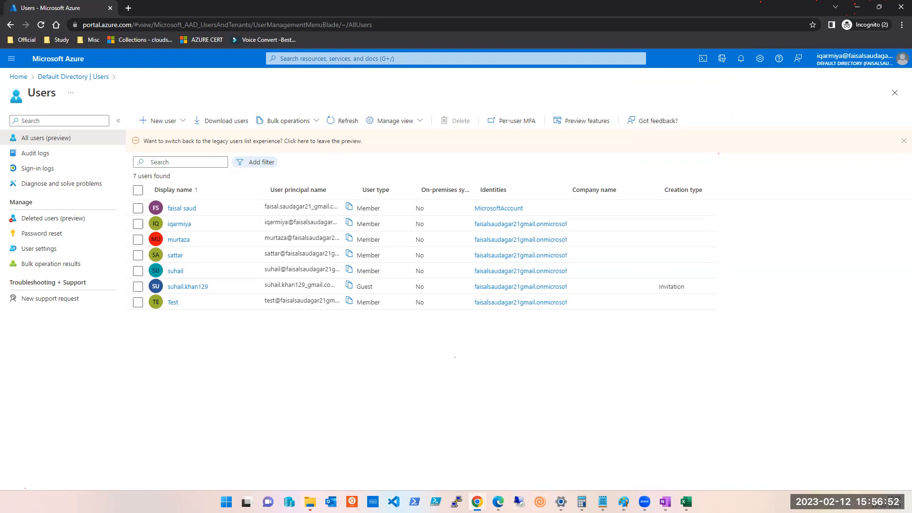
mouse_move(477, 502)
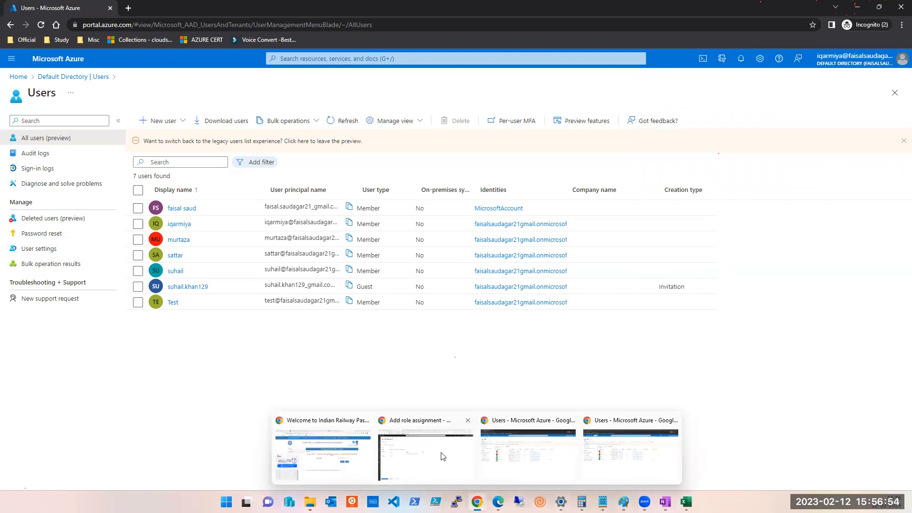
left_click(502, 454)
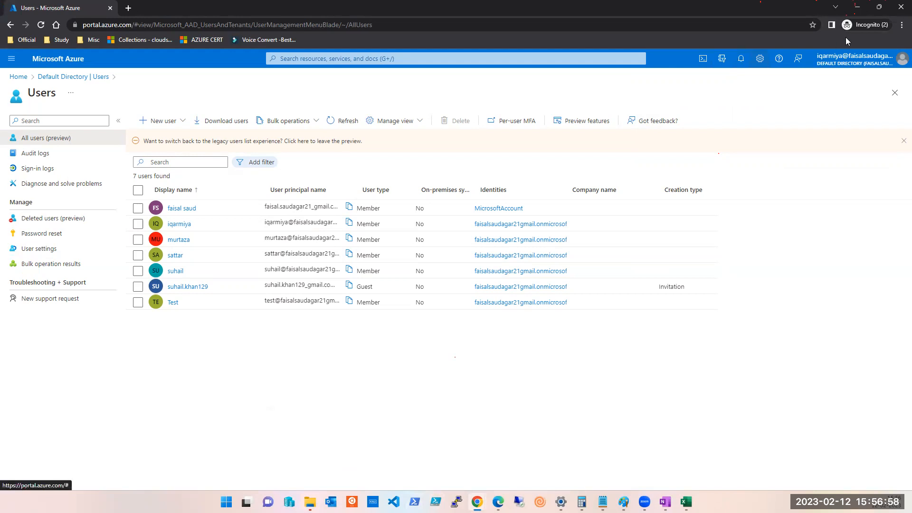
Assign the Global Administrator role to the member account listed above the guest, searching 'glo'.
left_click(173, 272)
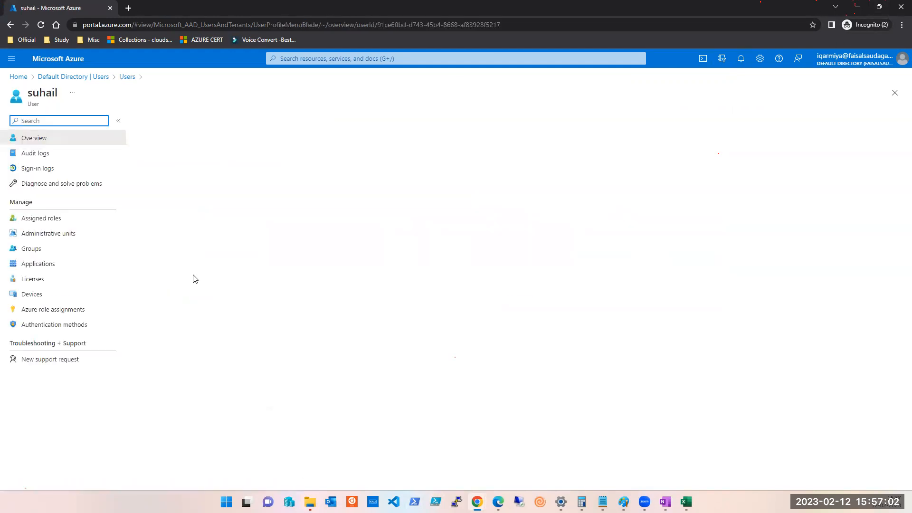
left_click(46, 223)
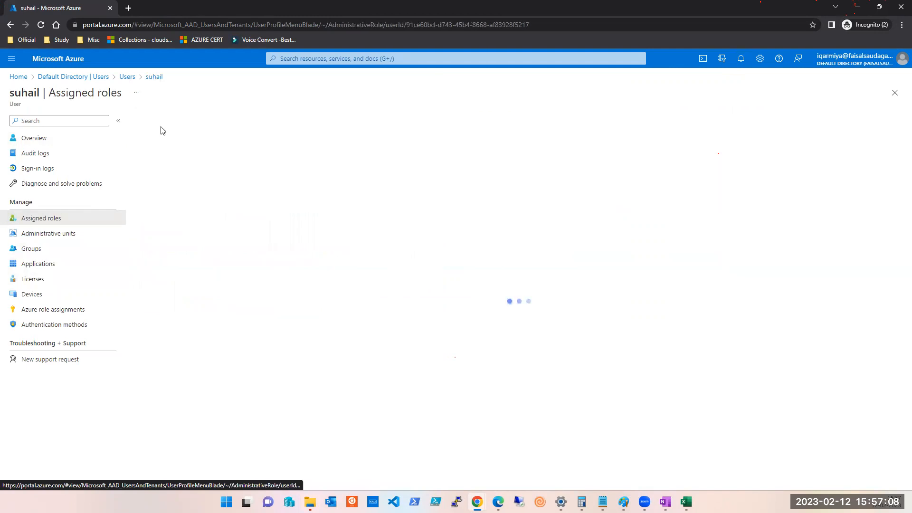
left_click(156, 124)
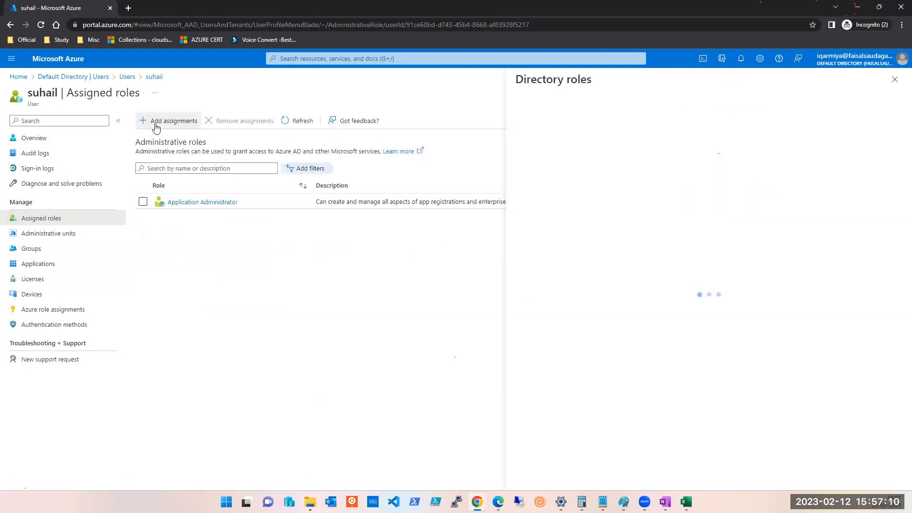
left_click(543, 174)
type("glob")
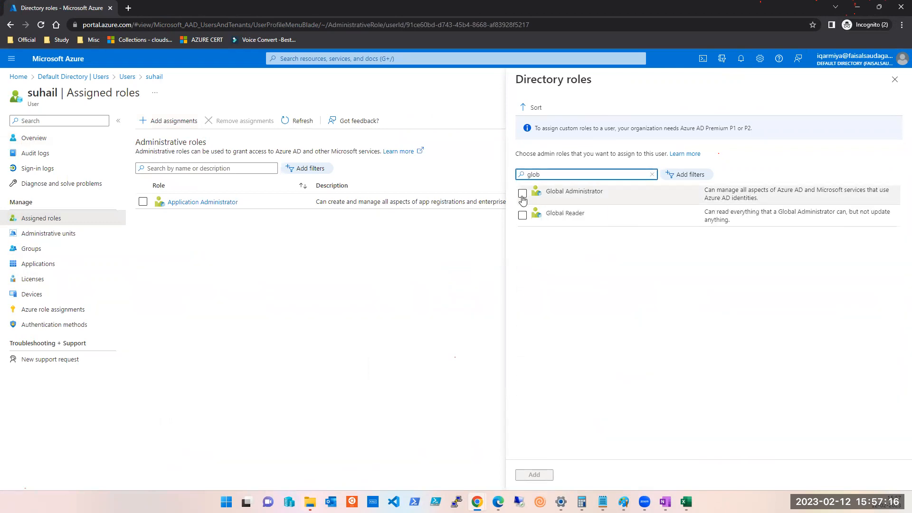
left_click(522, 194)
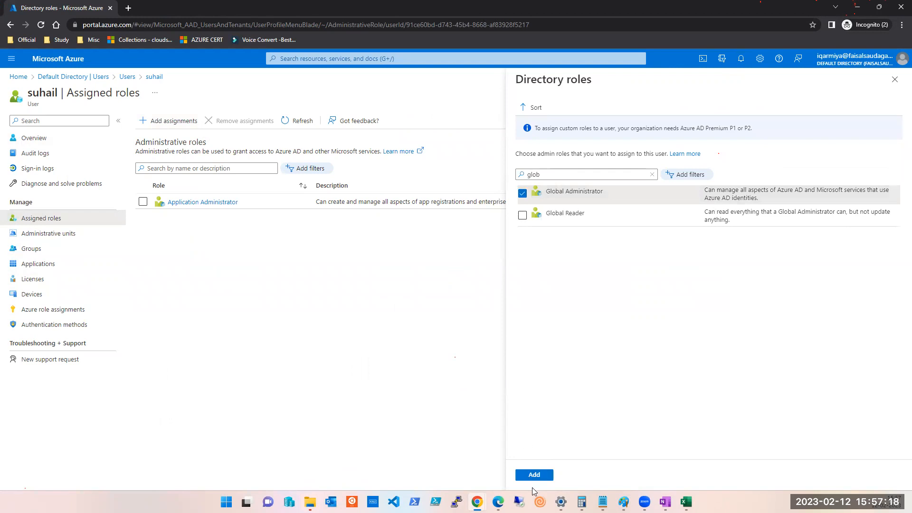
left_click(532, 475)
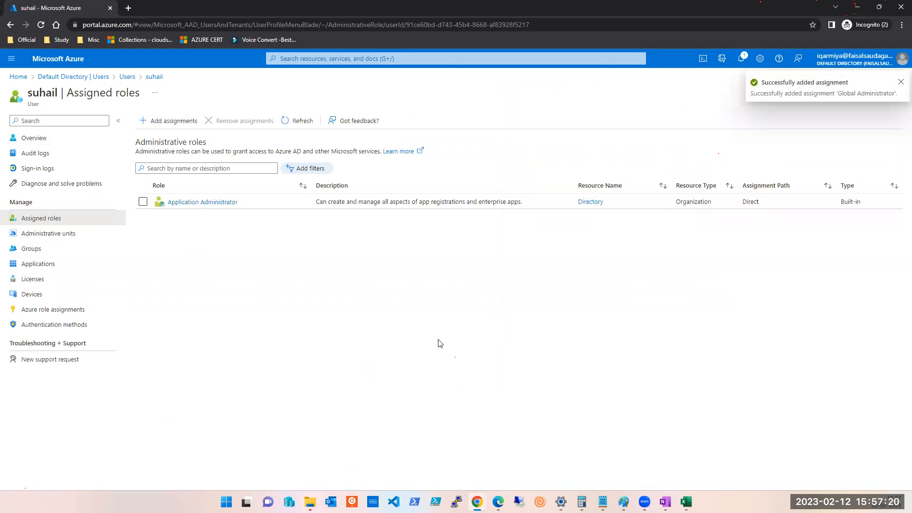
Reload that account's assigned roles list several times, then minimize the window for the other session.
left_click(287, 125)
left_click(288, 125)
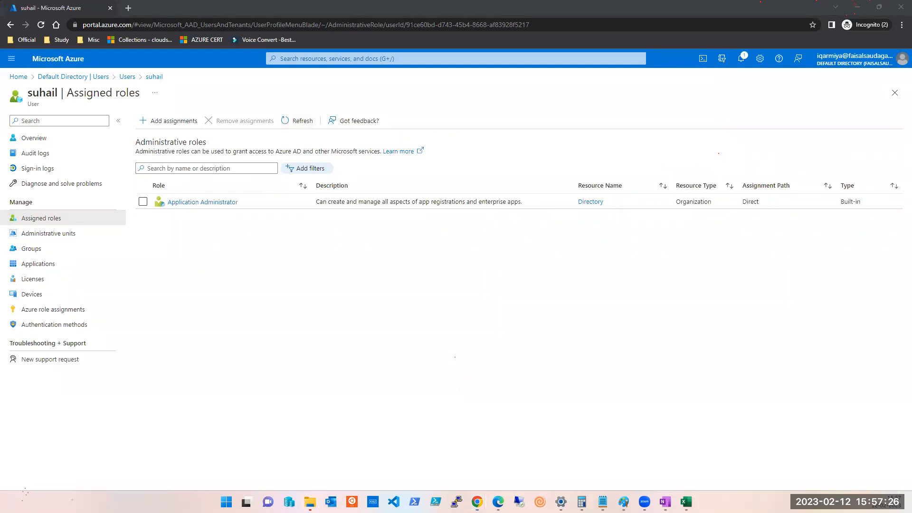
left_click(298, 121)
left_click(298, 121)
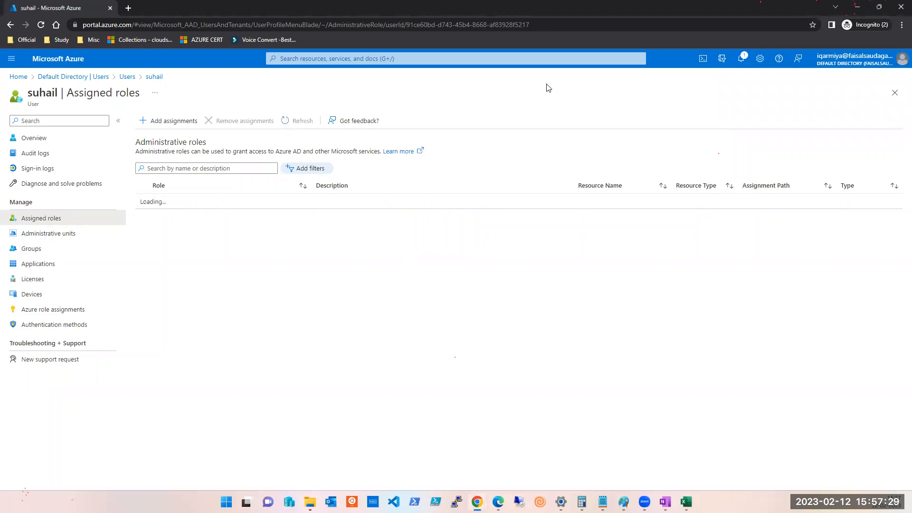
left_click(858, 14)
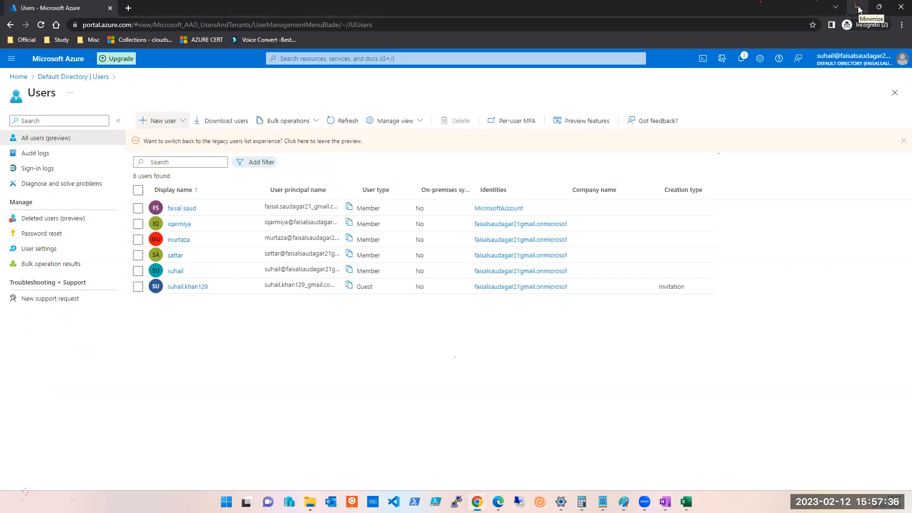
left_click(177, 273)
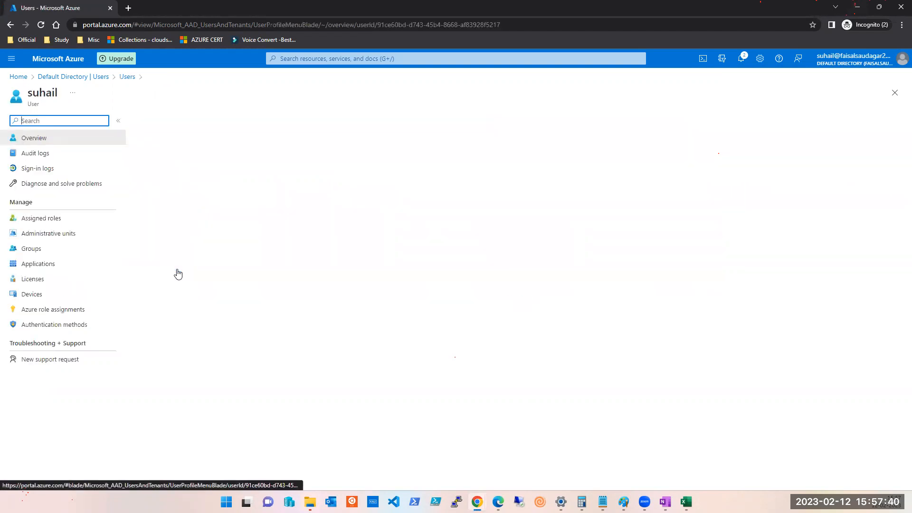
left_click(47, 220)
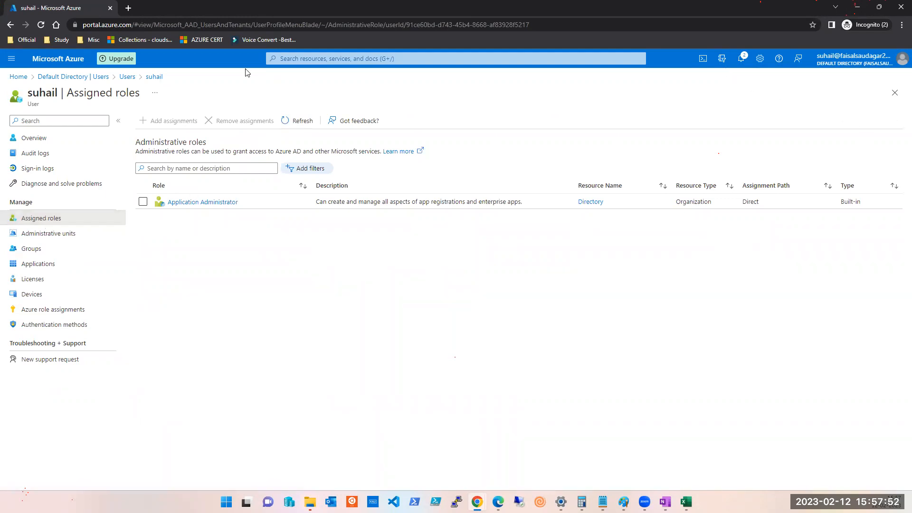
left_click(305, 124)
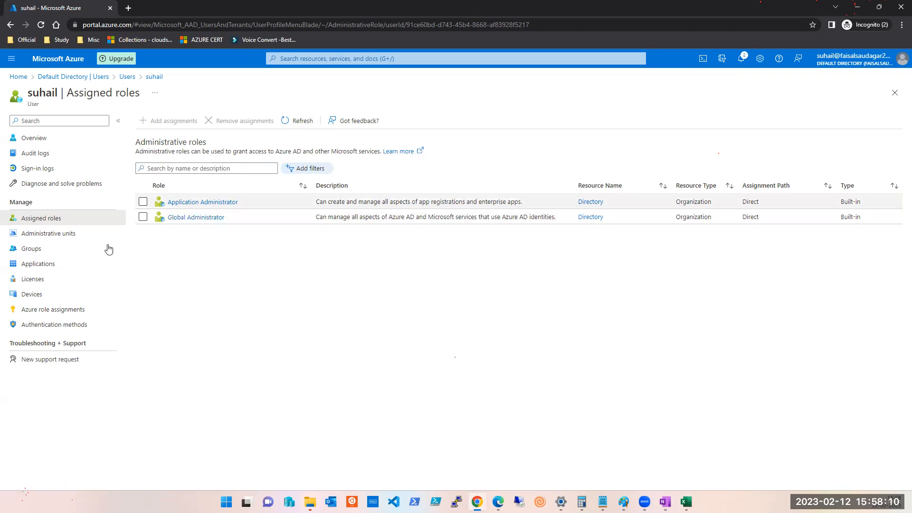
left_click(896, 94)
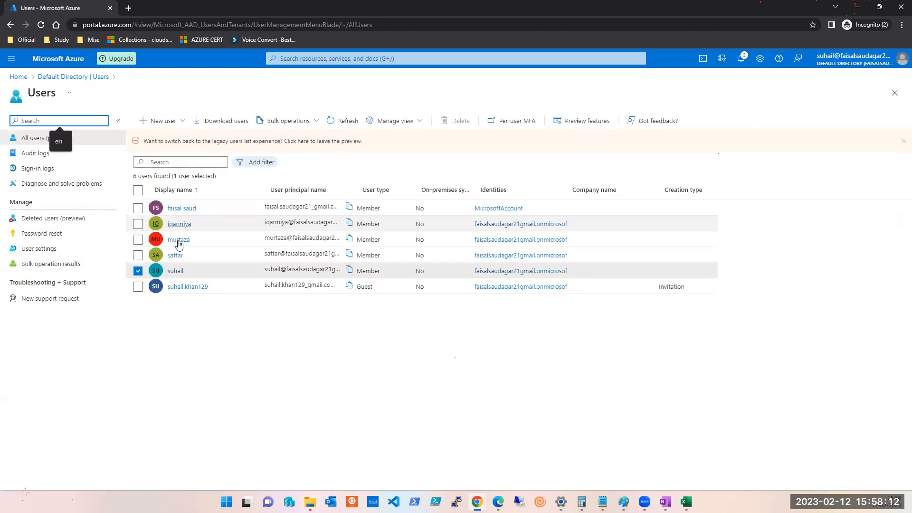
Open the second listed account's profile and load its 3 assigned administrative roles.
left_click(179, 225)
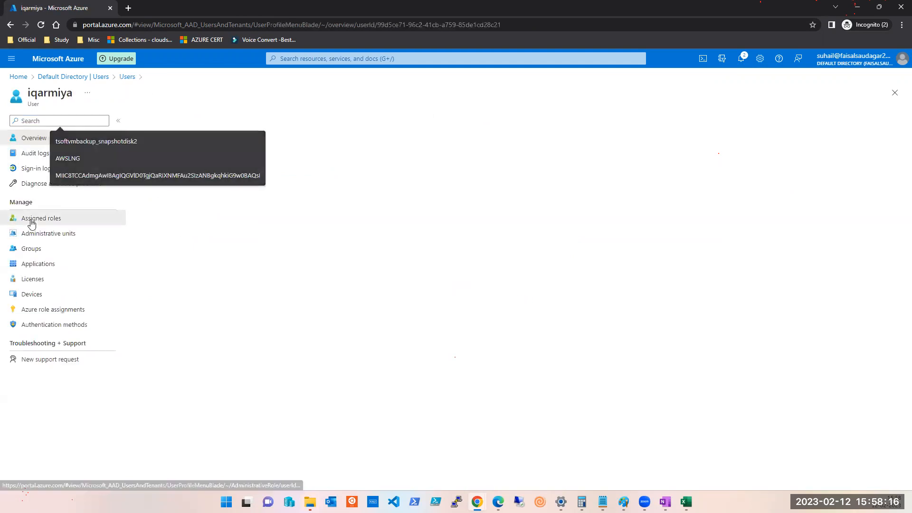
left_click(48, 219)
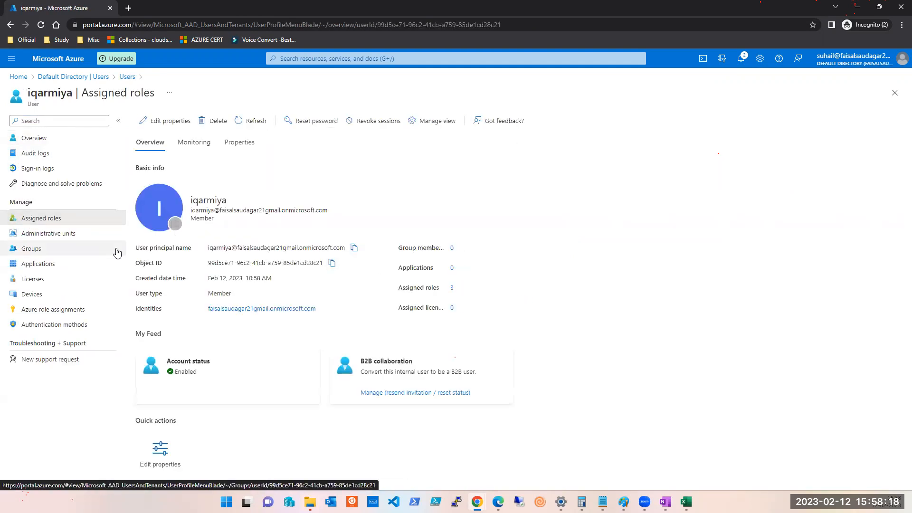
left_click(29, 218)
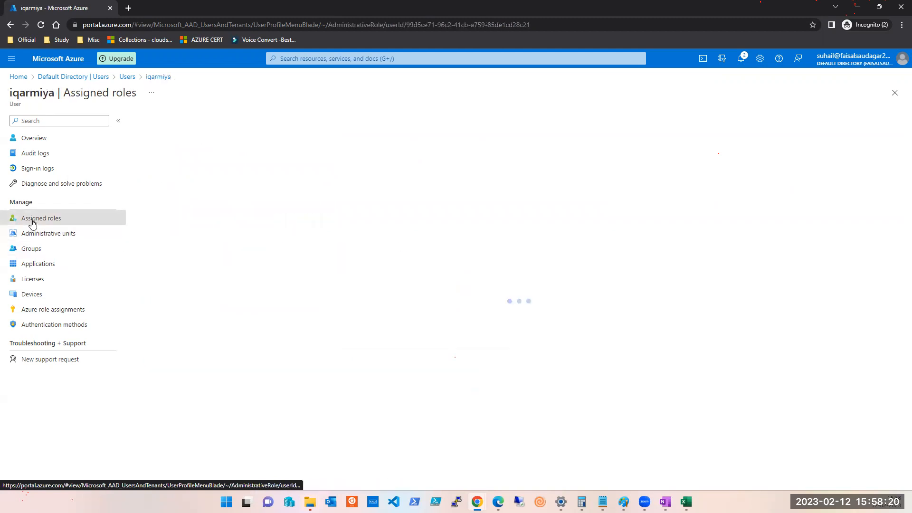
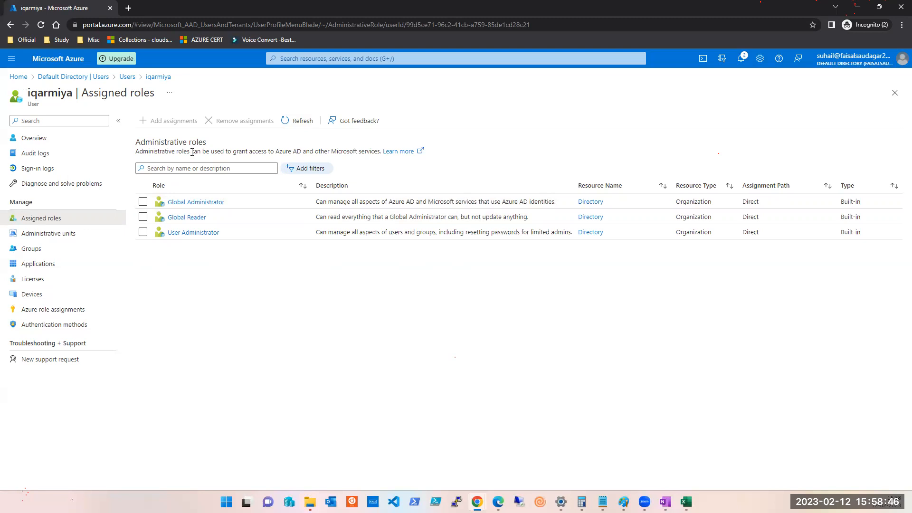
Bring forward the other Azure window, whose user holds only the Application Administrator role.
mouse_move(478, 502)
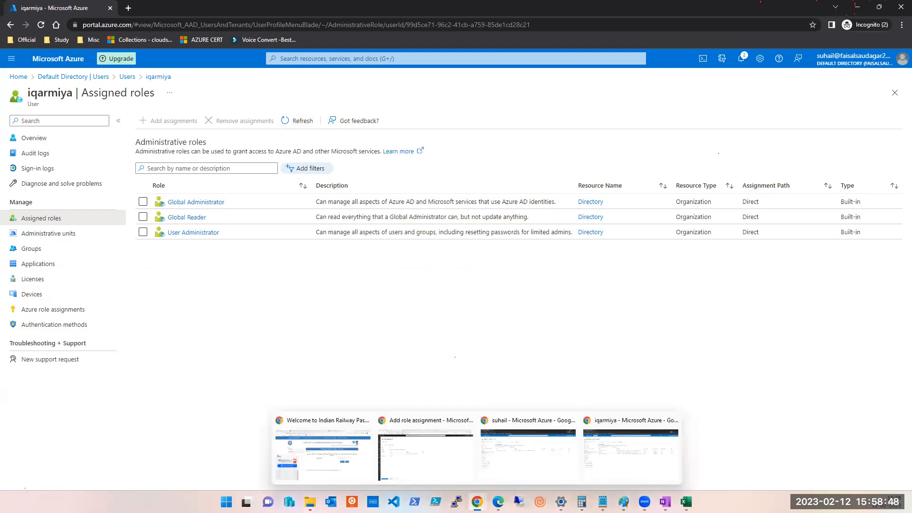
left_click(494, 457)
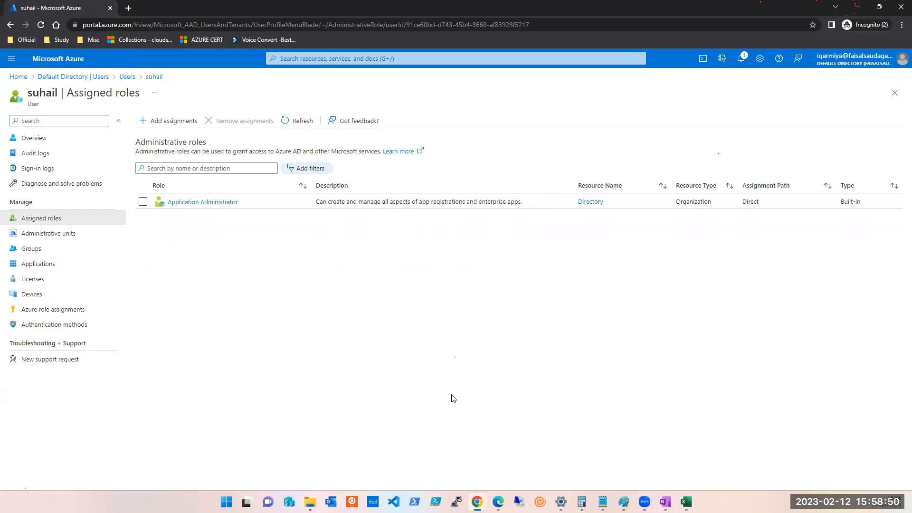
Submit the pending Owner role assignment on the UT-Kloud subscription.
mouse_move(478, 502)
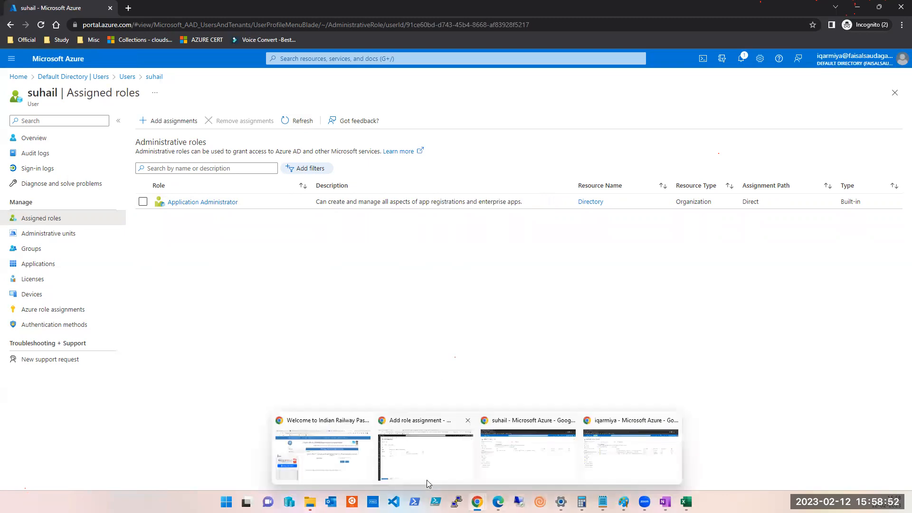
left_click(426, 480)
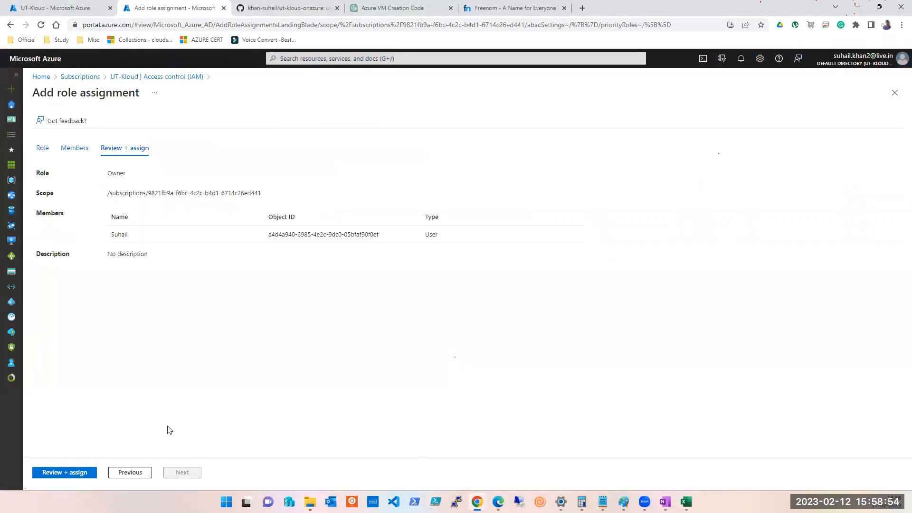
left_click(71, 473)
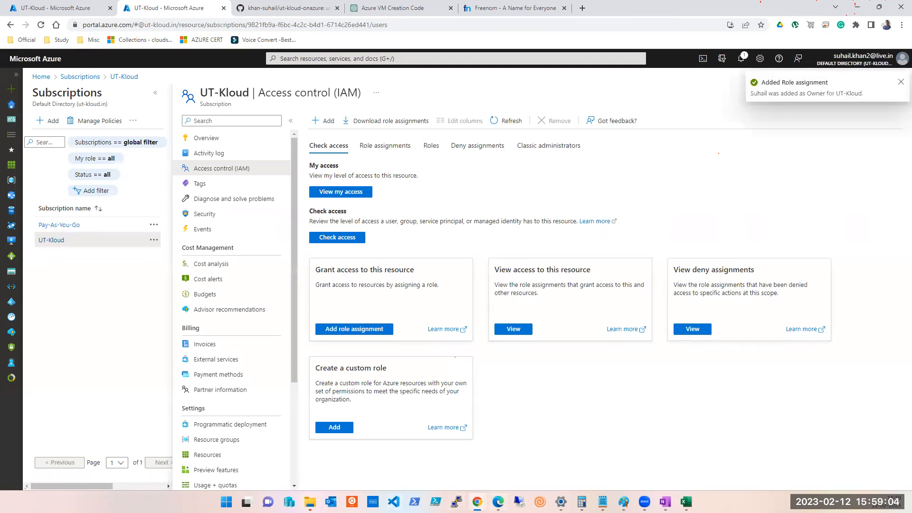
Return the incognito portal window to the Azure home page.
mouse_move(477, 502)
left_click(601, 459)
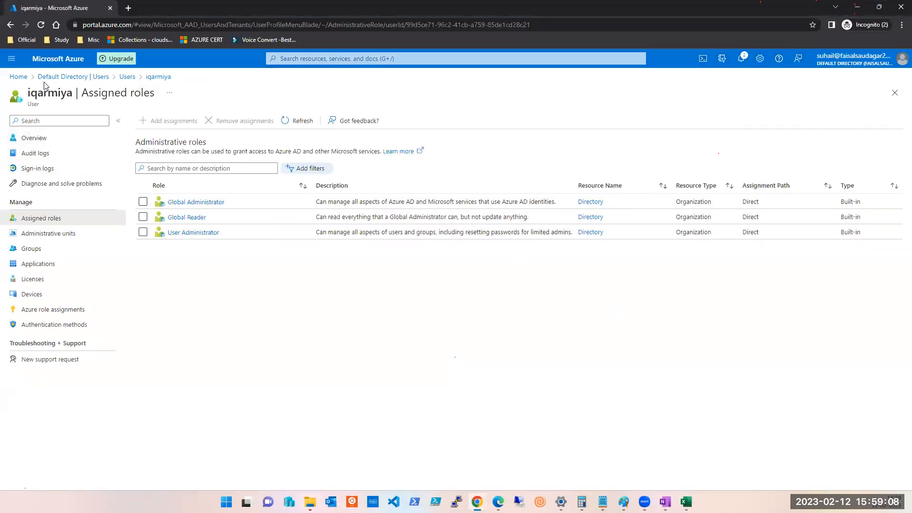
left_click(25, 79)
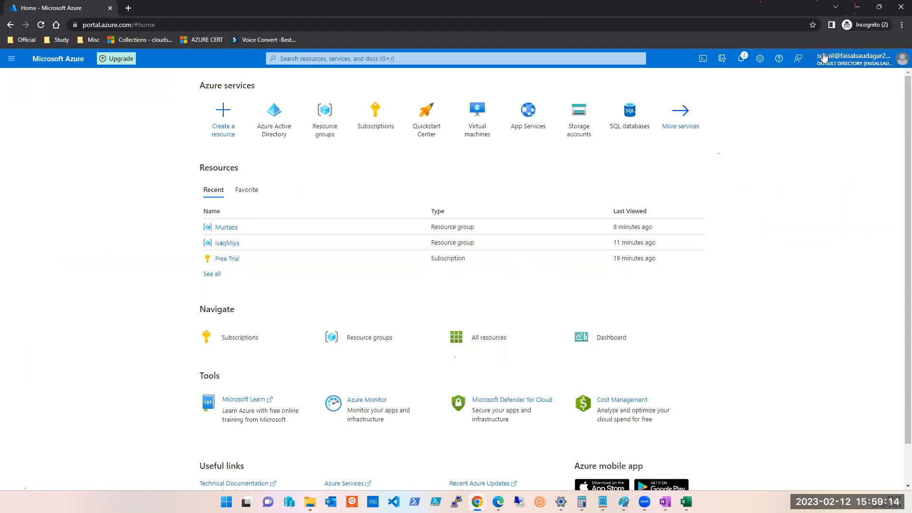
Open the IsaqMiya resource group from the Resource groups list.
left_click(745, 58)
left_click(896, 81)
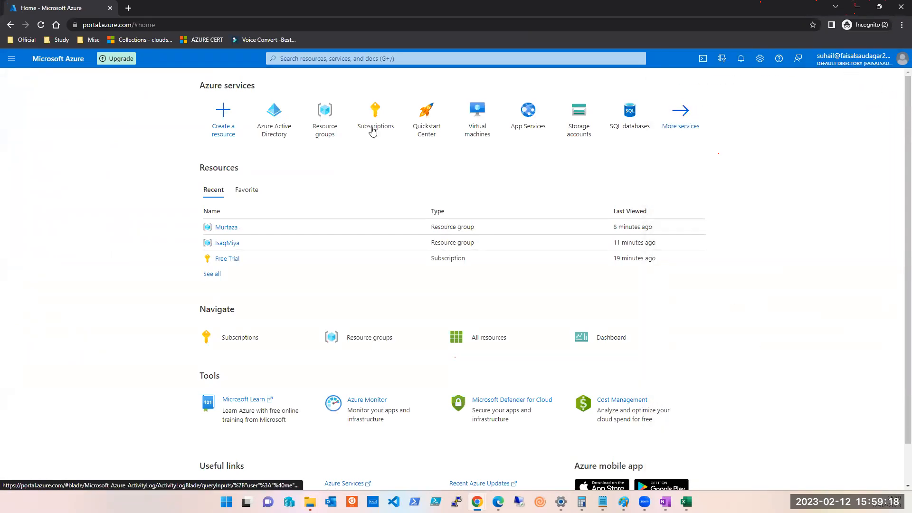
left_click(336, 60)
left_click(116, 112)
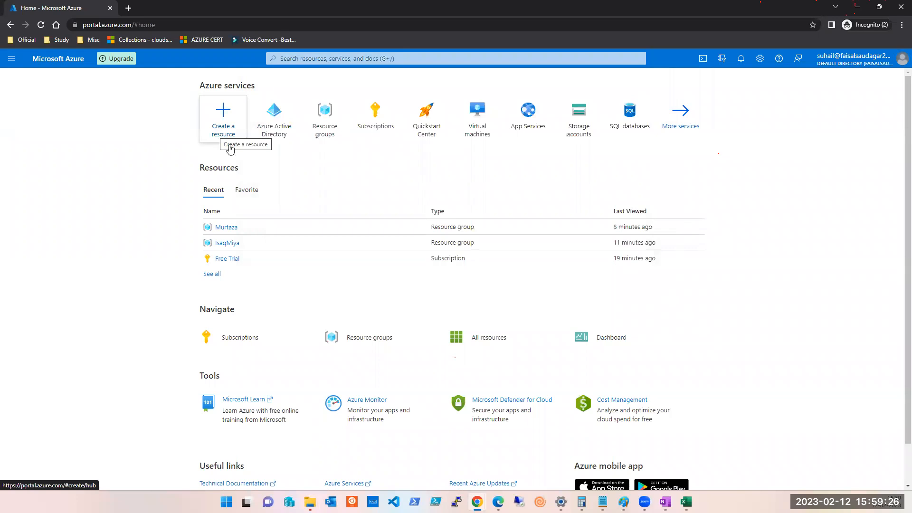
left_click(331, 59)
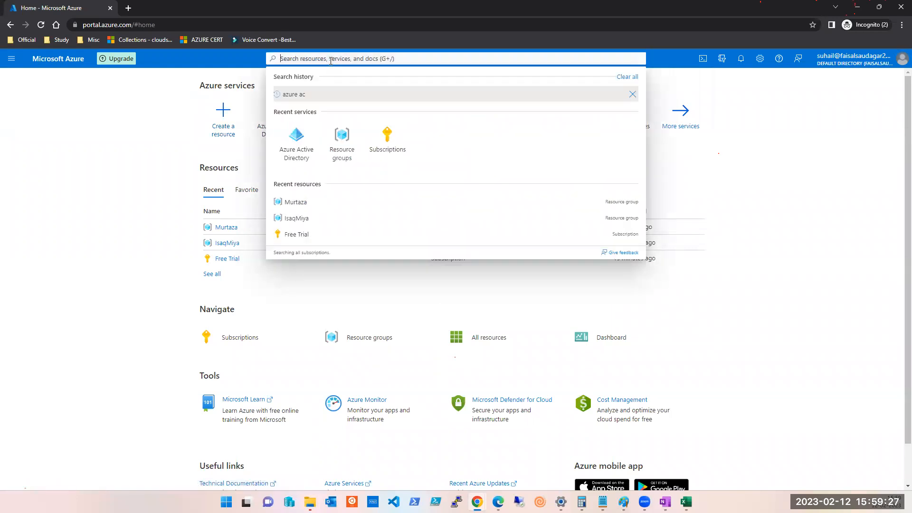
left_click(68, 148)
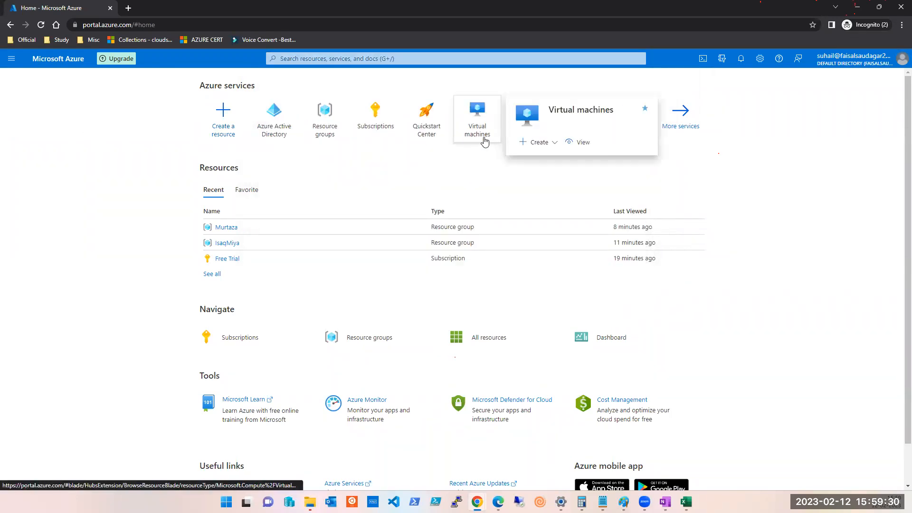
left_click(328, 120)
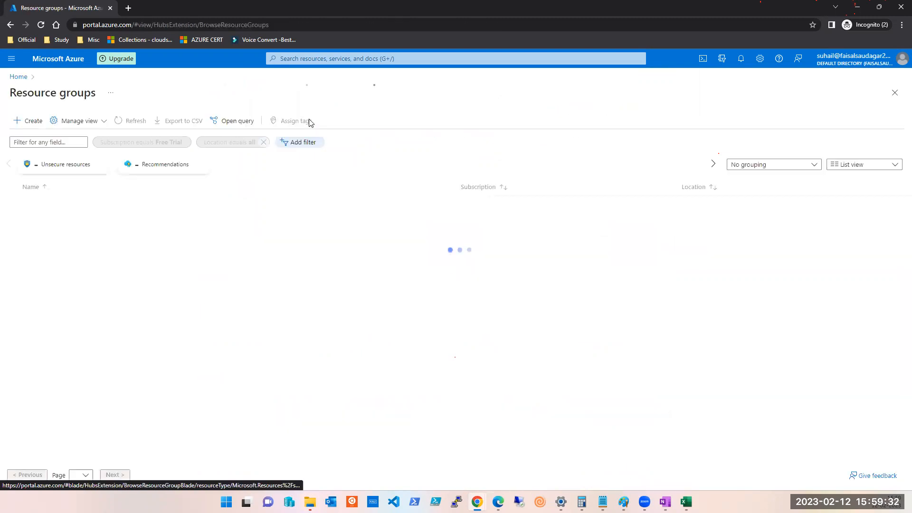
left_click(43, 204)
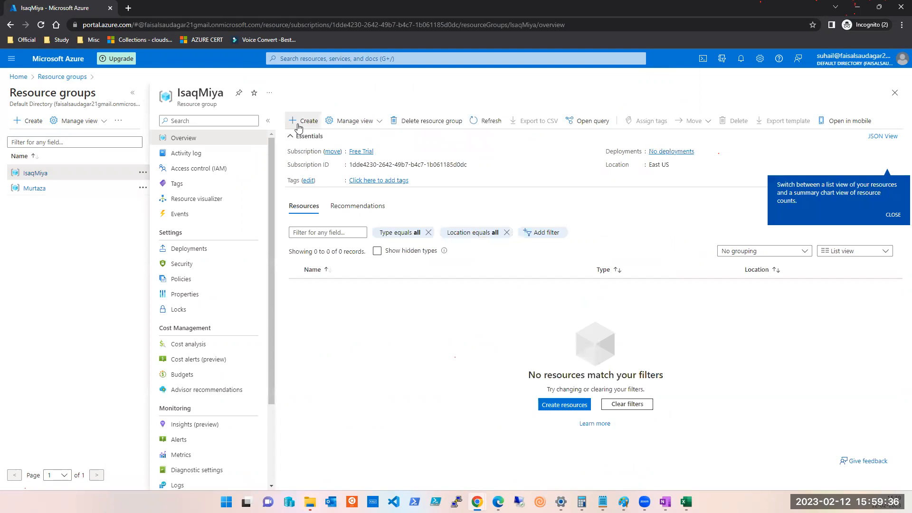
Search 'vi' in the portal and open the Virtual machines list.
left_click(299, 127)
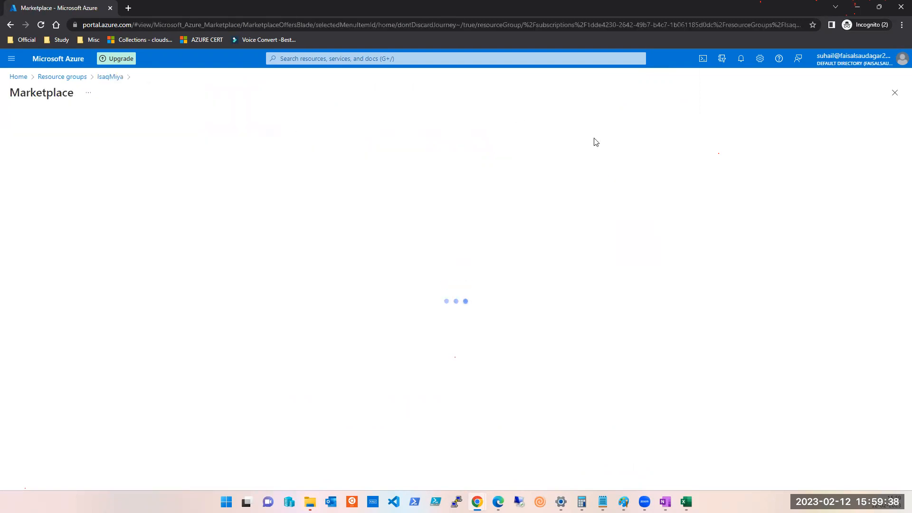
left_click(894, 95)
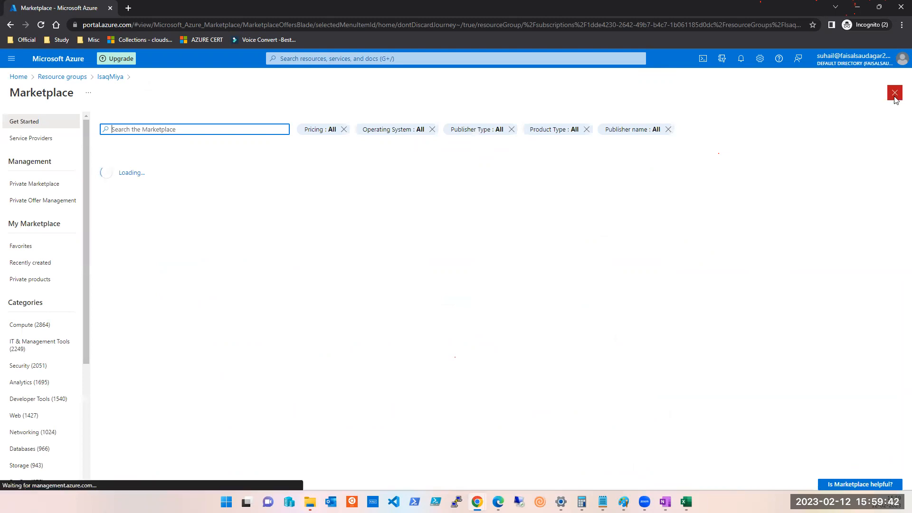
left_click(369, 59)
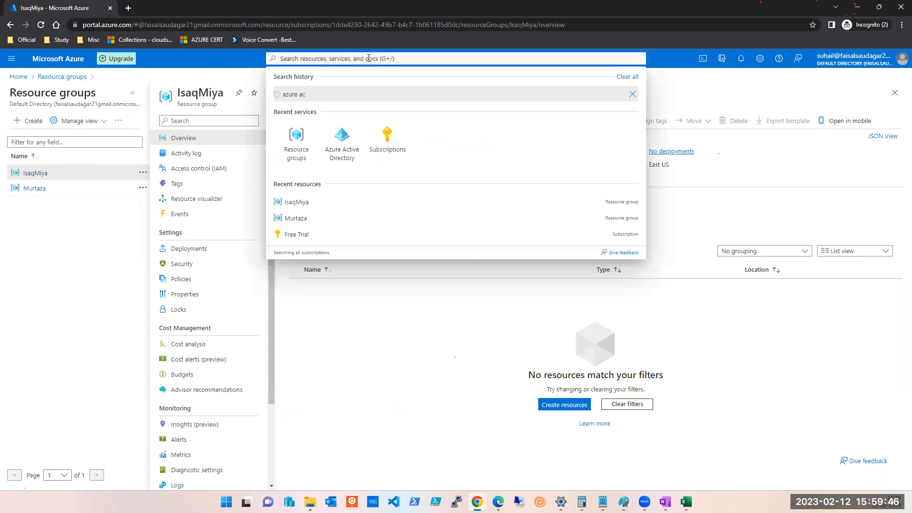
type("vi")
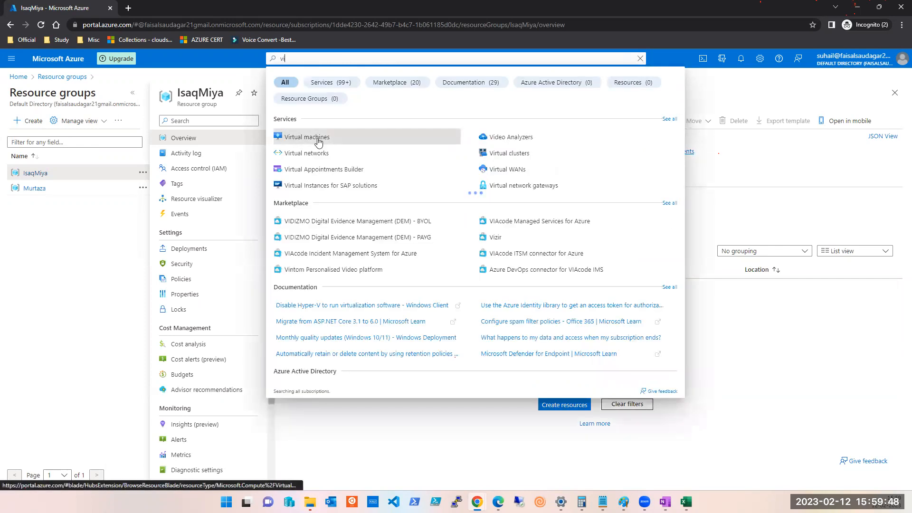
left_click(318, 141)
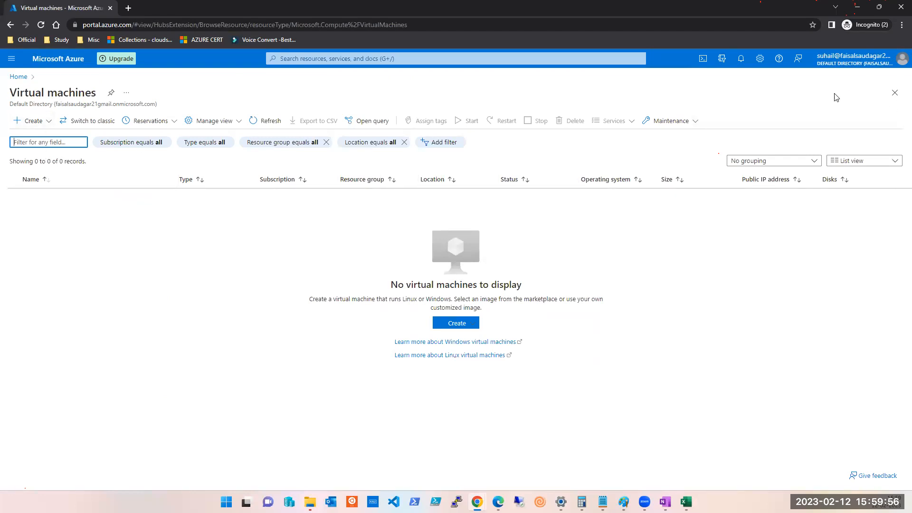
Choose Create > Azure virtual machine to open the blank VM creation form.
left_click(463, 325)
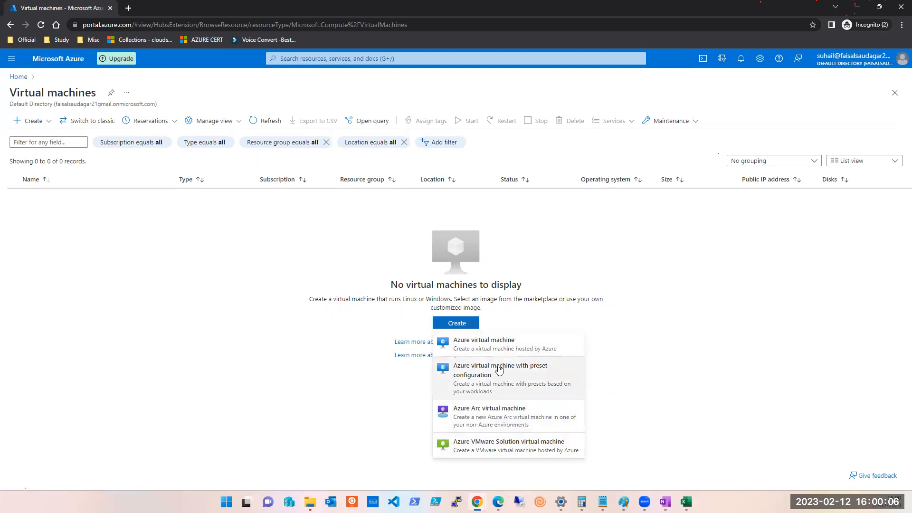
left_click(503, 343)
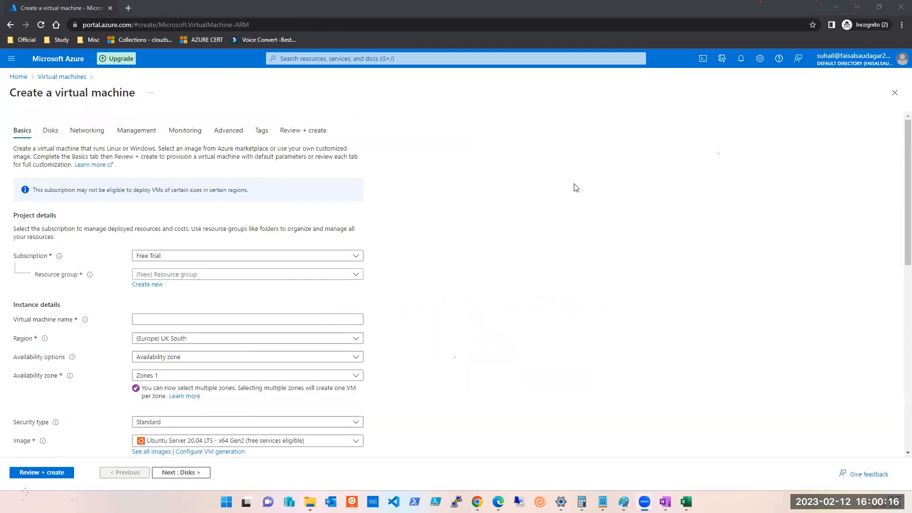
Set the VM's subscription to Free Trial and its resource group to IsaqMiya.
scroll(576, 183, "down", 1)
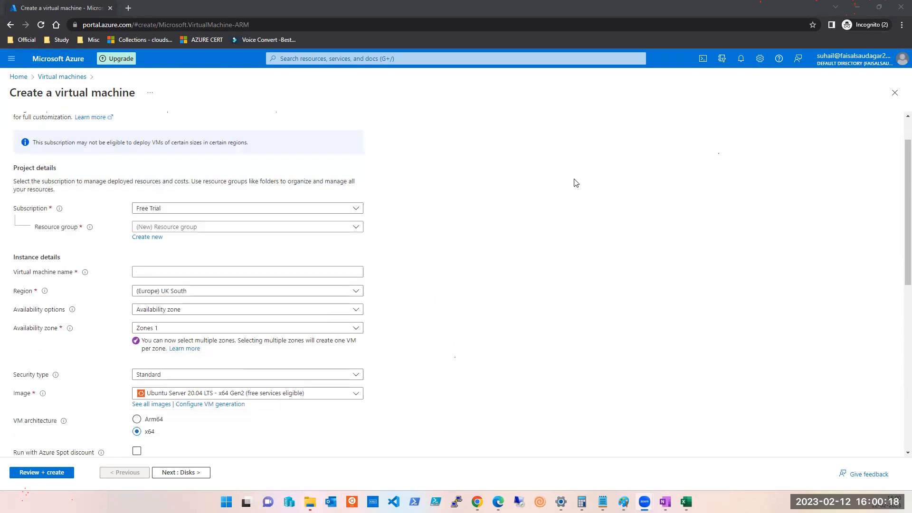
scroll(576, 184, "down", 1)
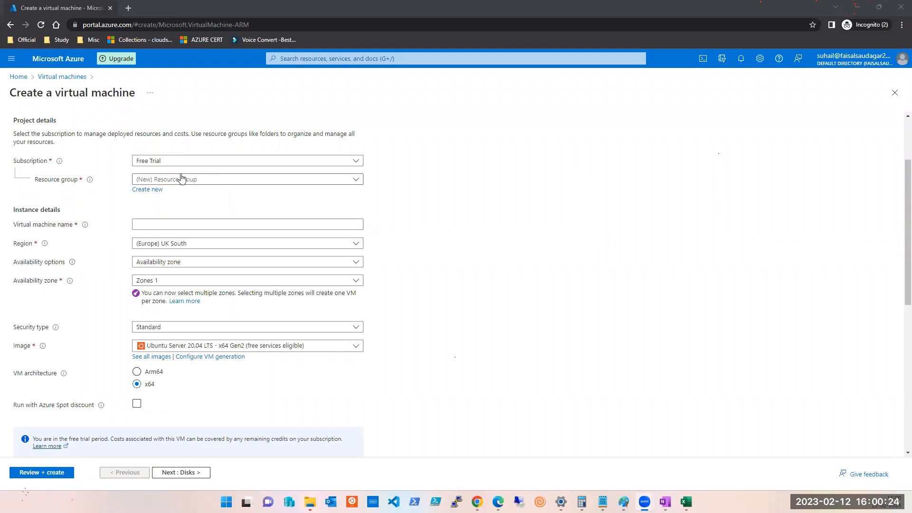
left_click(225, 185)
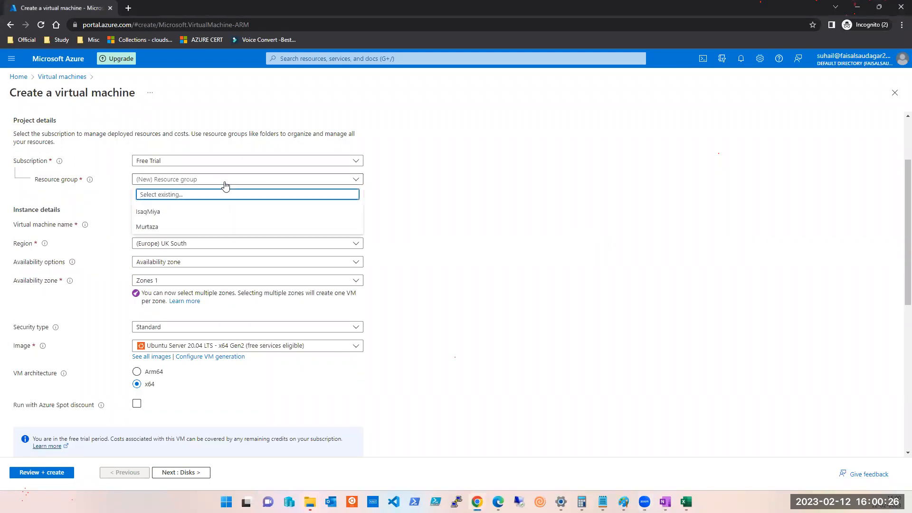
left_click(153, 231)
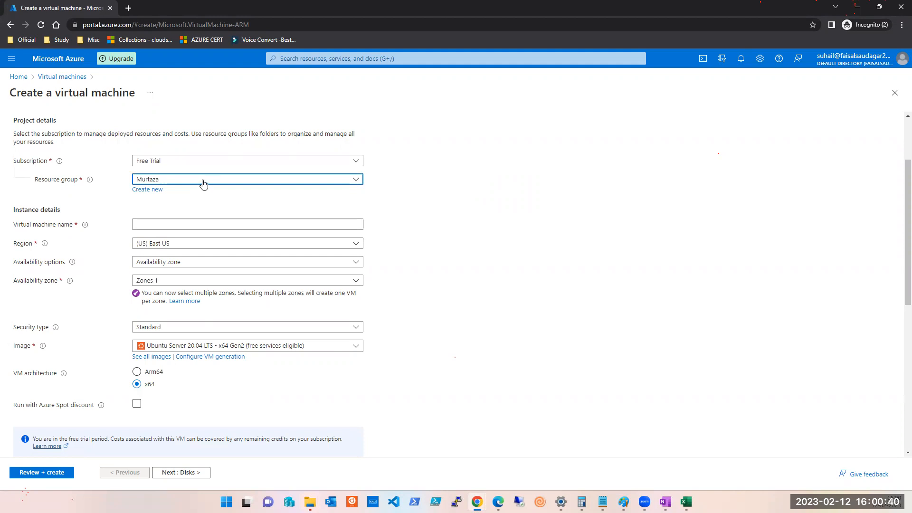
left_click(203, 181)
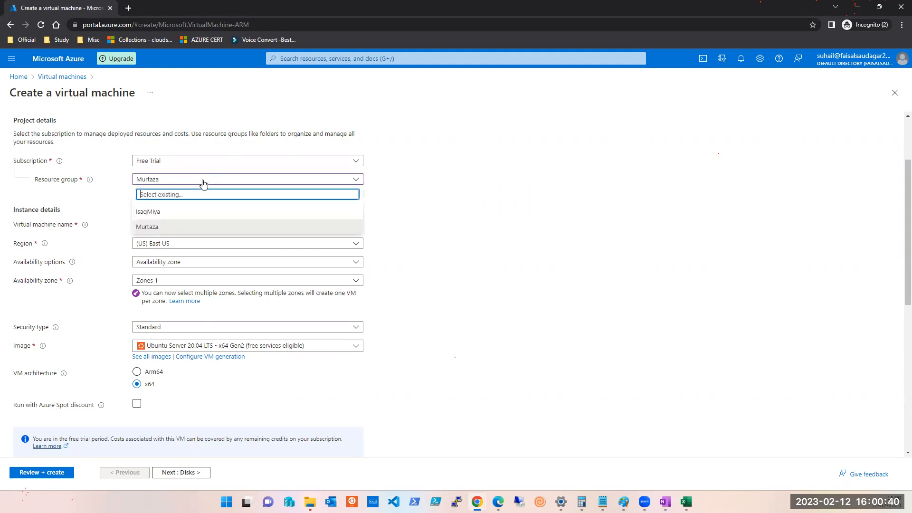
left_click(146, 214)
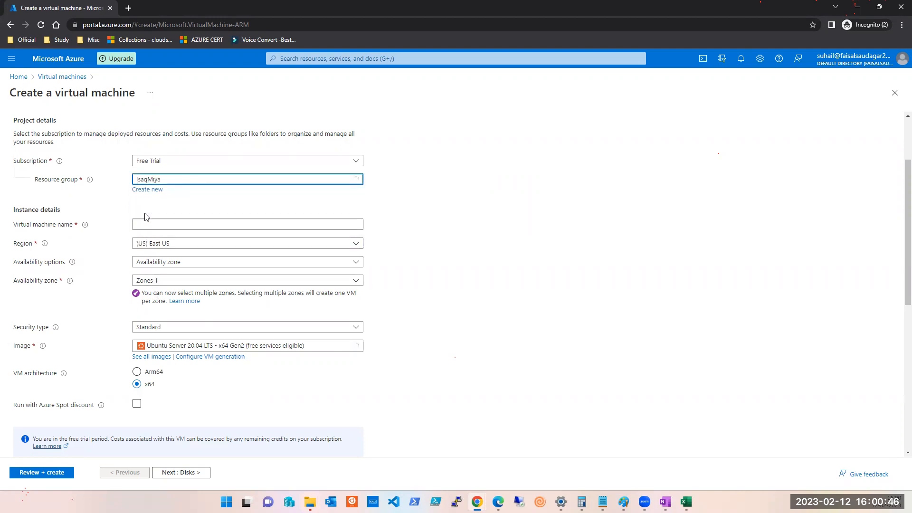
left_click(167, 162)
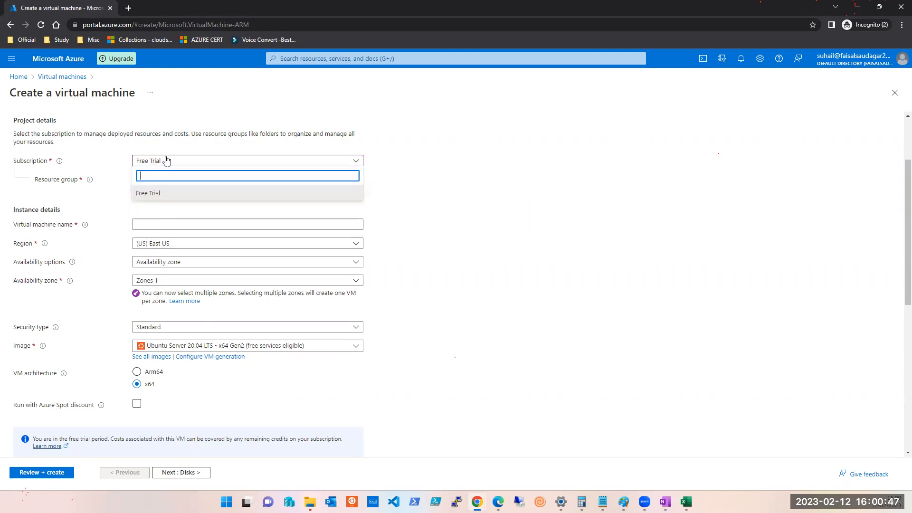
left_click(172, 195)
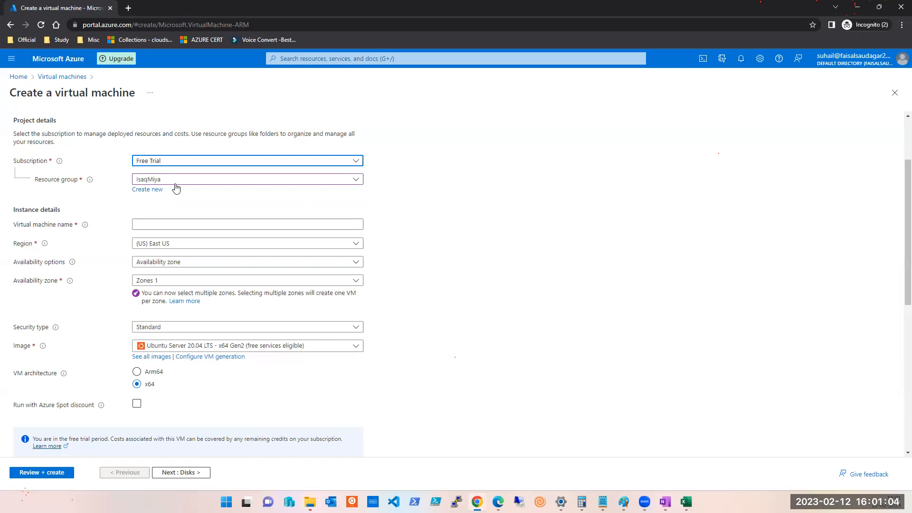
left_click(173, 182)
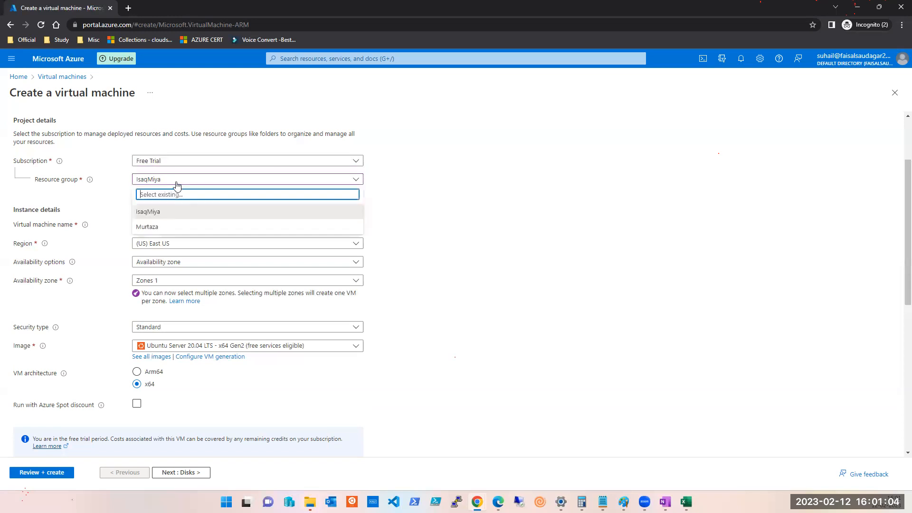
left_click(144, 212)
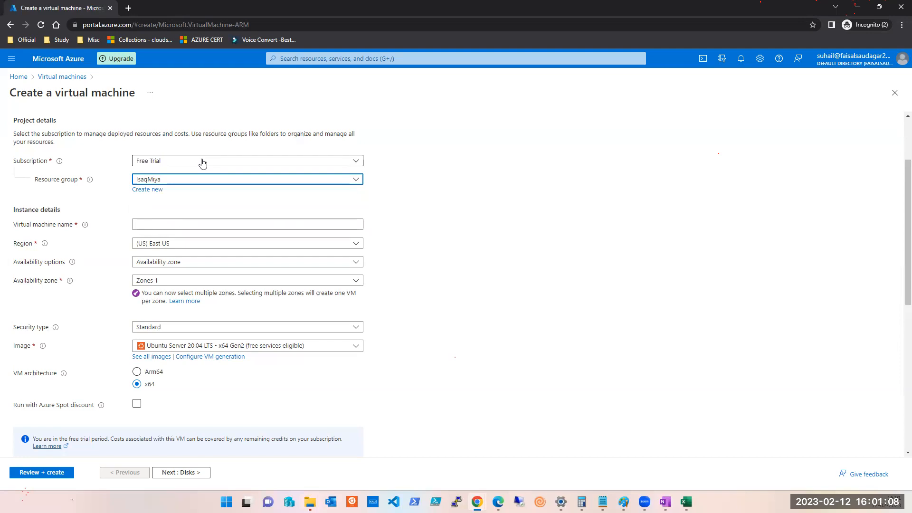
left_click(175, 221)
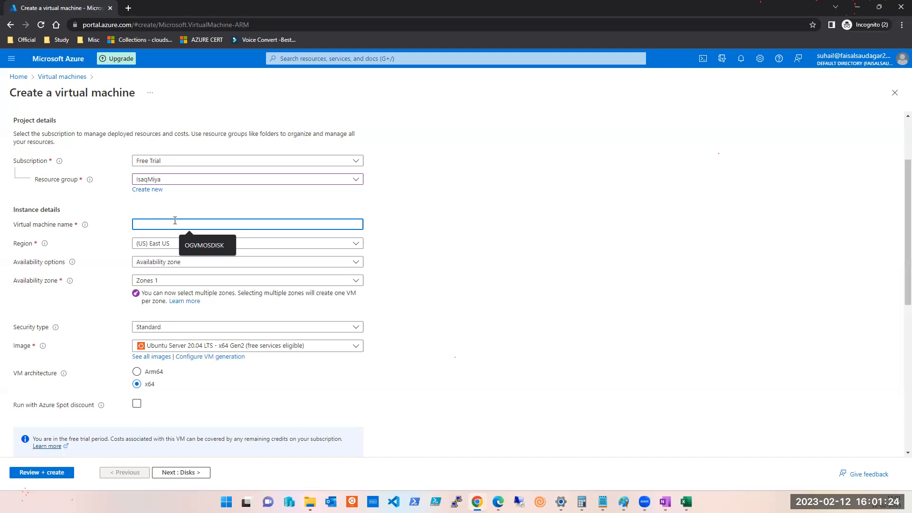
Enter the VM name ut-kloud-pun-ppl-vm001W.
type("UT-KLOU")
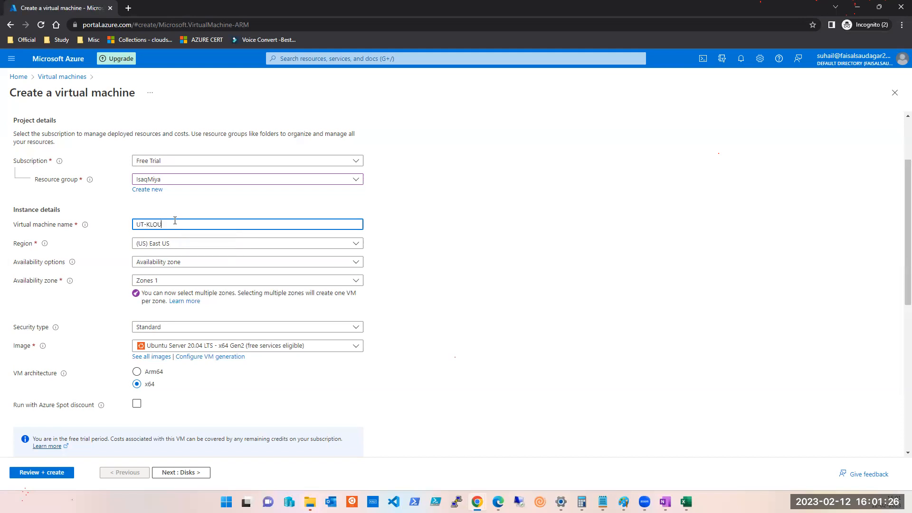
key("ctrl+shift+Left")
key("ctrl+shift+Left")
key("ctrl+shift+Left")
type("ut-kloud")
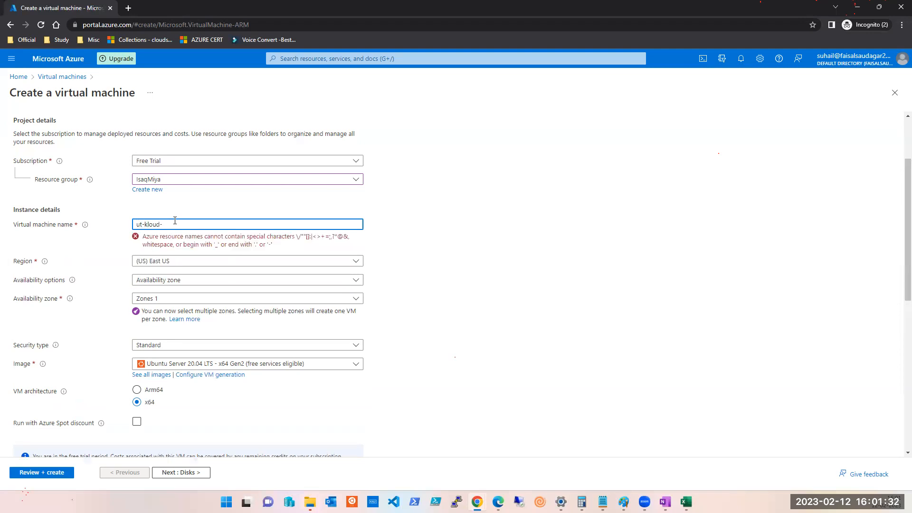
type("-pun")
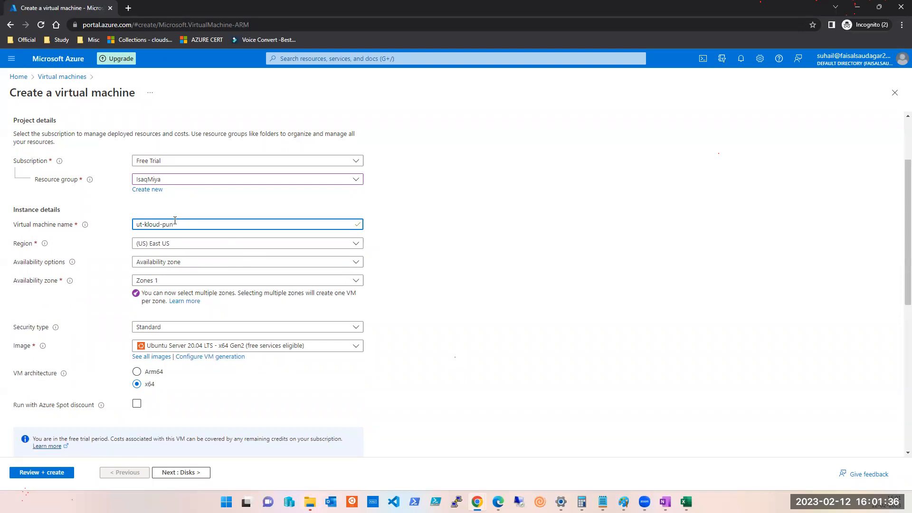
type("-p")
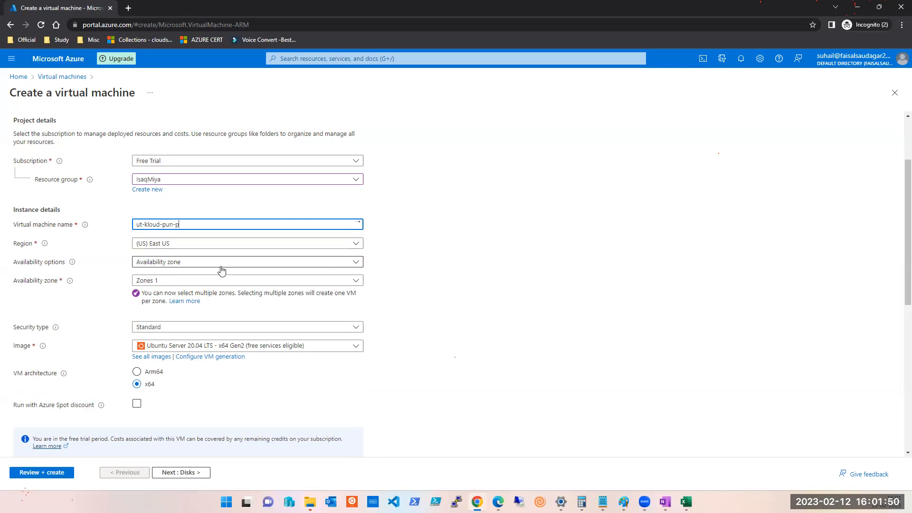
type("oud-pun-ppl-vm001W")
Change the name's 'ppl' part to 'prod', giving ut-kloud-pun-prod-vm001W.
key("ctrl+a")
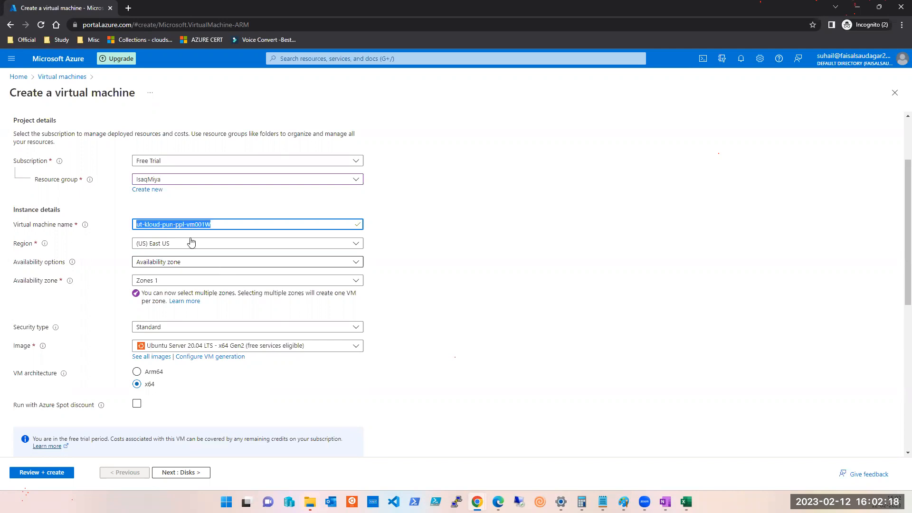
left_click(215, 228)
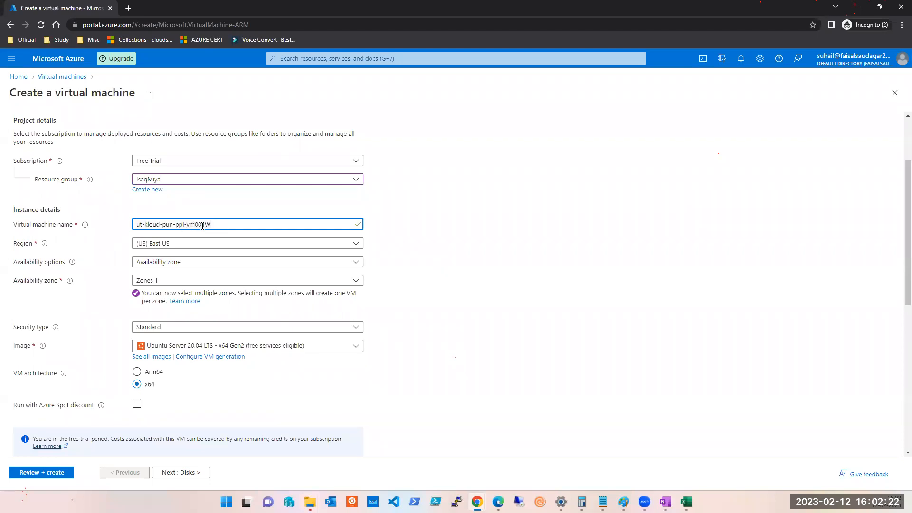
key("ctrl+a")
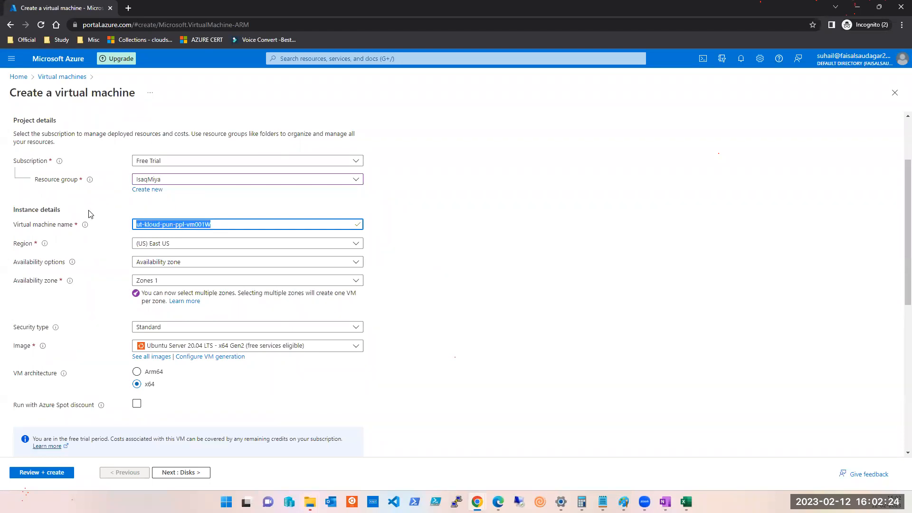
double_click(179, 225)
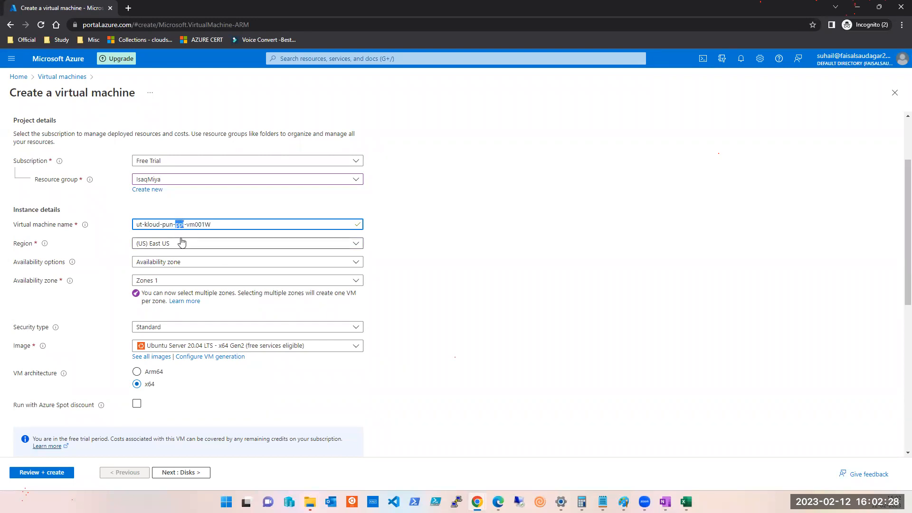
type("tes")
key("BackSpace")
key("BackSpace")
key("BackSpace")
type("dev")
key("ctrl+shift+Left")
type("prod")
left_click_drag(218, 226, 105, 225)
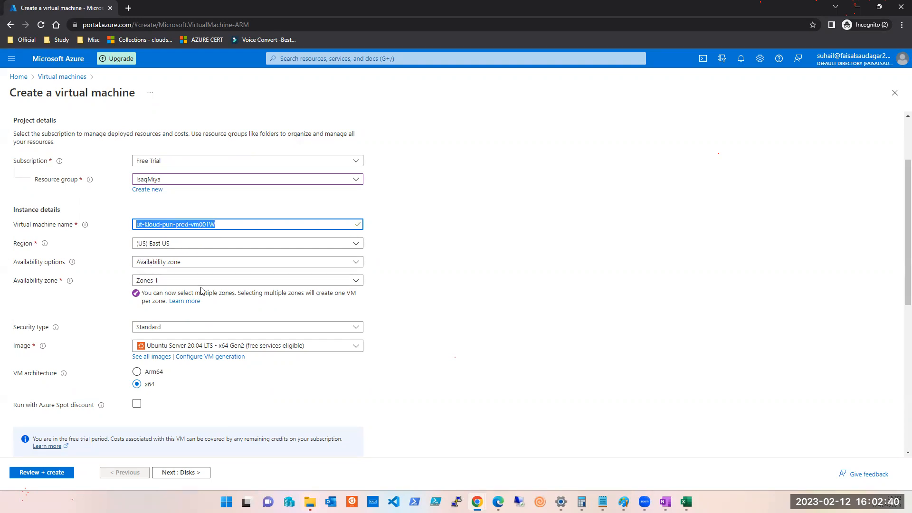
left_click(518, 250)
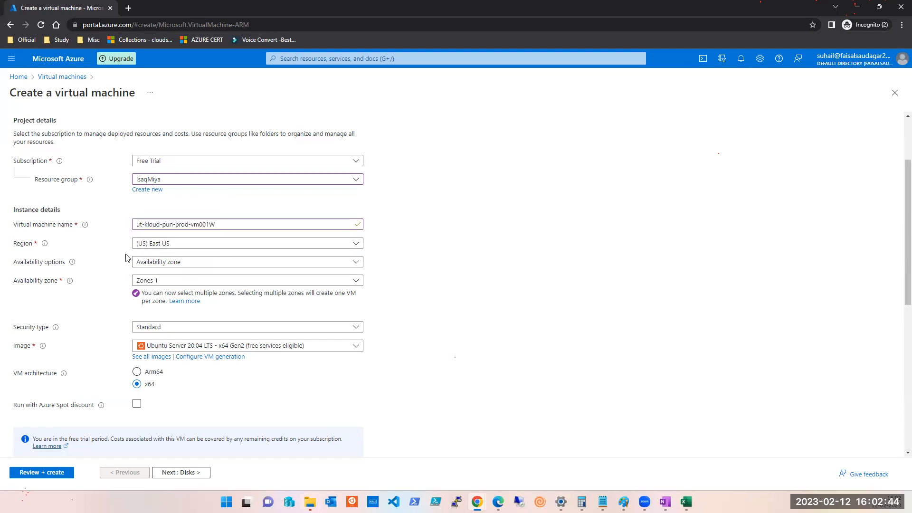
Set Availability options to 'No infrastructure redundancy required'.
left_click(187, 262)
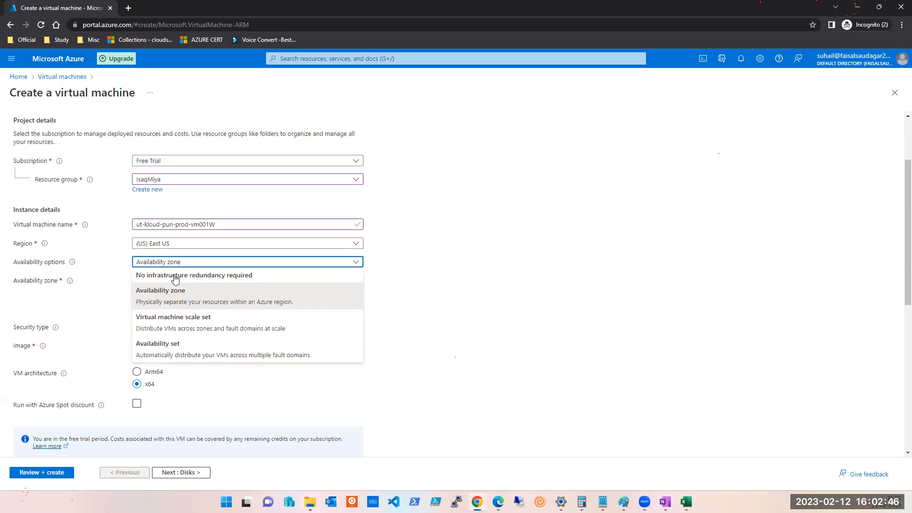
left_click(159, 276)
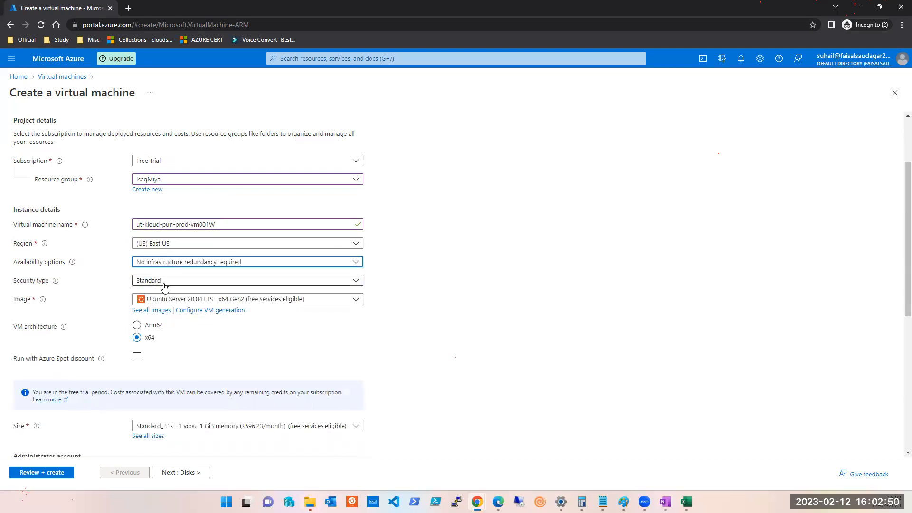
scroll(621, 248, "down", 3)
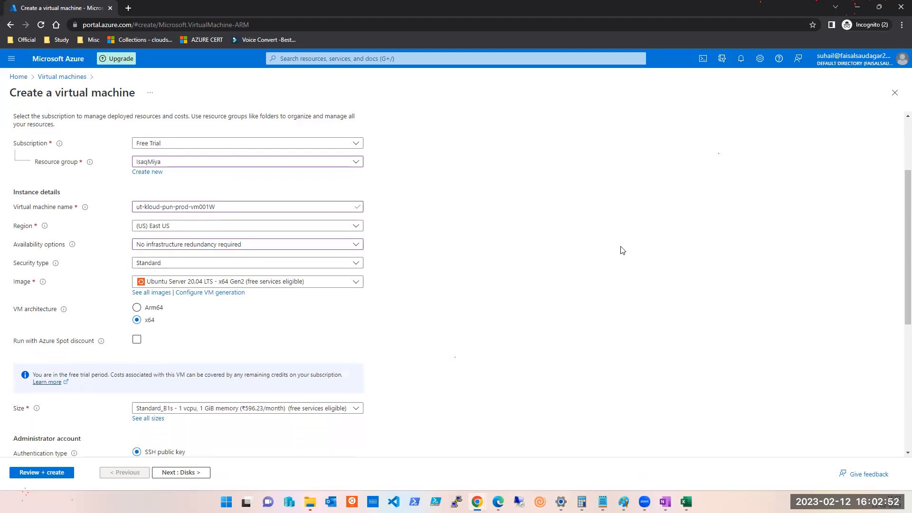
scroll(167, 230, "up", 2)
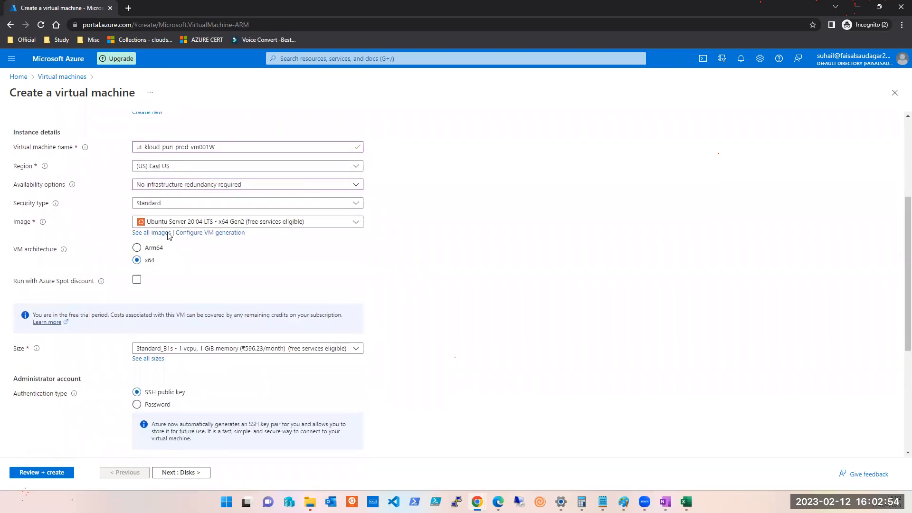
scroll(170, 223, "up", 2)
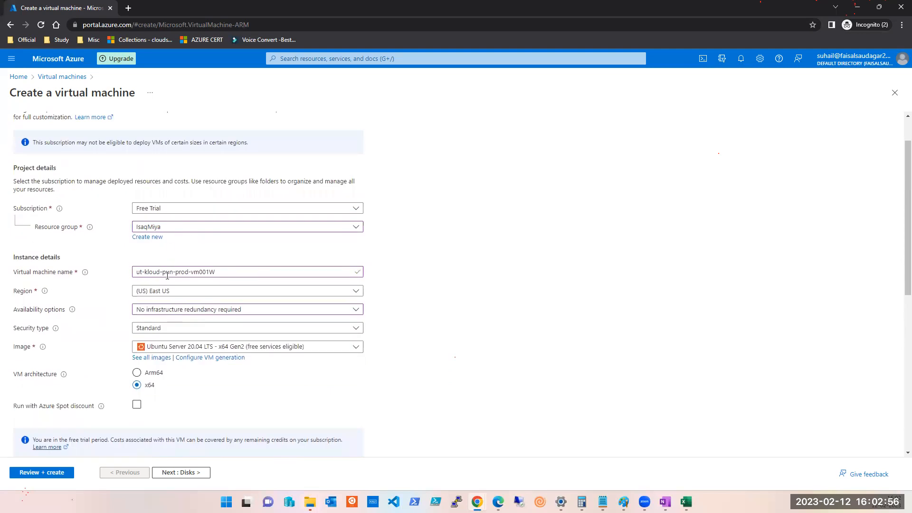
left_click(161, 314)
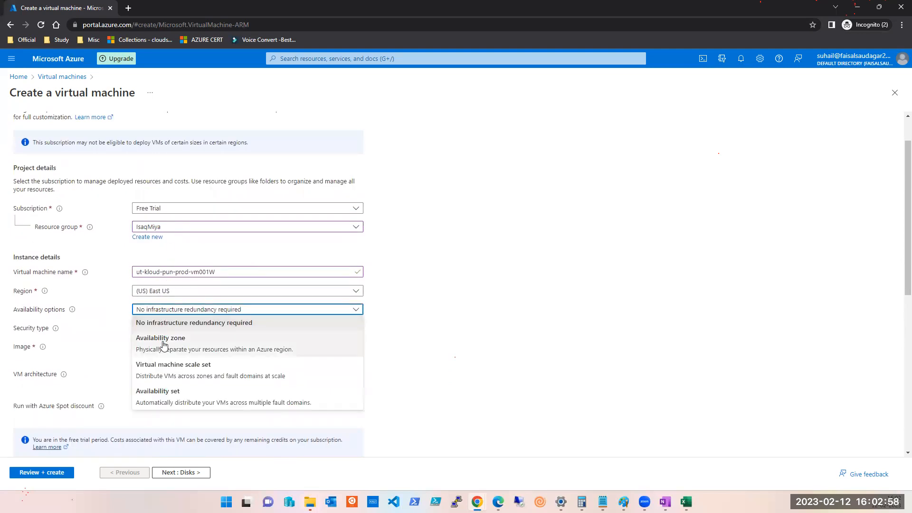
left_click(163, 345)
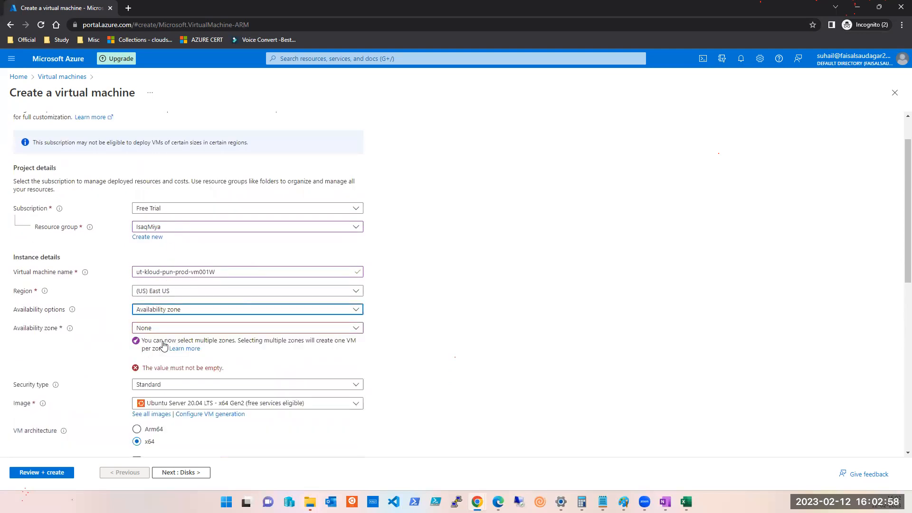
left_click(169, 314)
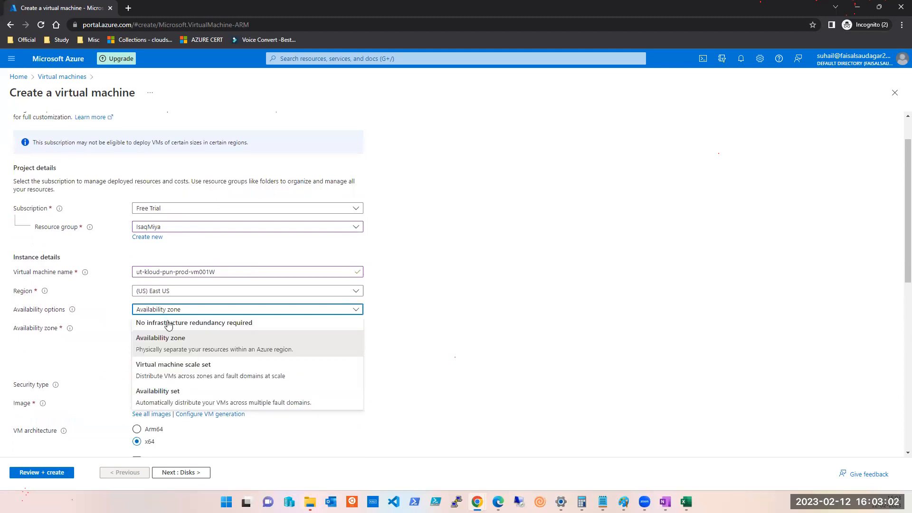
left_click(168, 324)
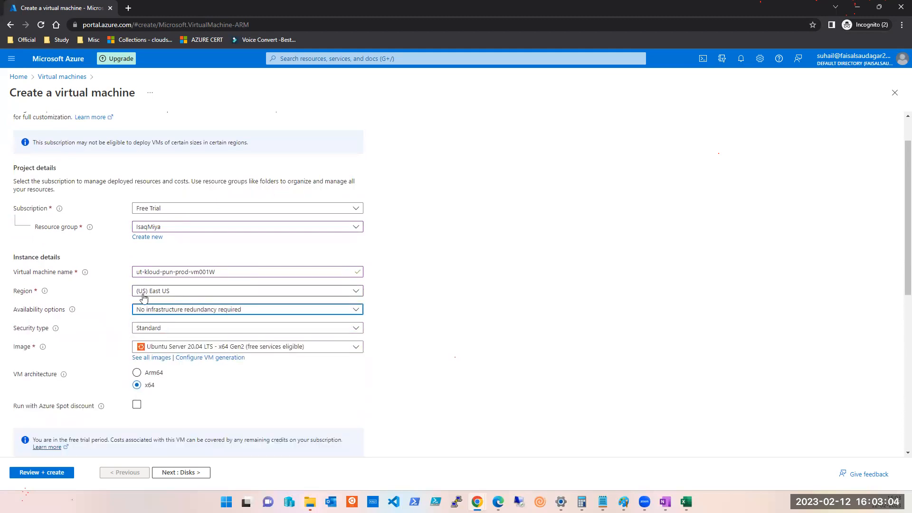
left_click(520, 279)
scroll(200, 214, "down", 1)
scroll(200, 214, "down", 1)
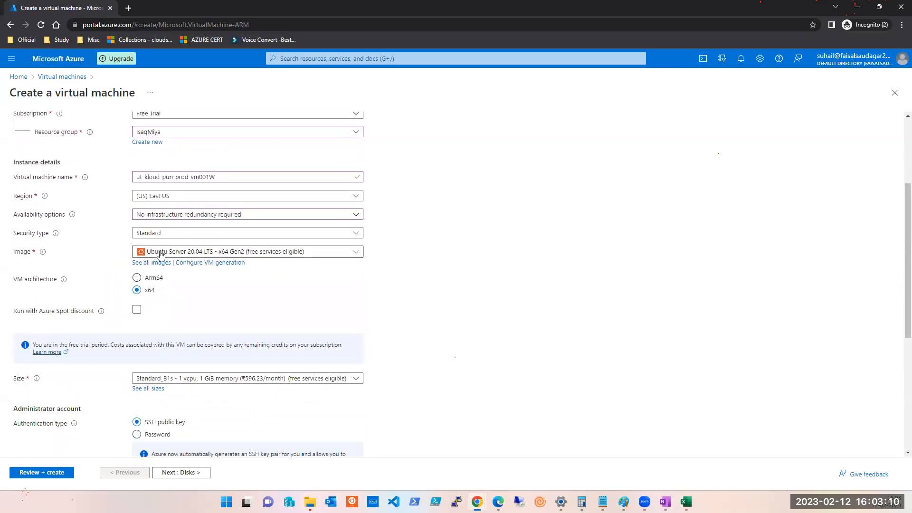
Choose the Windows Server 2019 Datacenter image and keep size Standard_B1s (1 vCPU, 1 GiB).
left_click(236, 254)
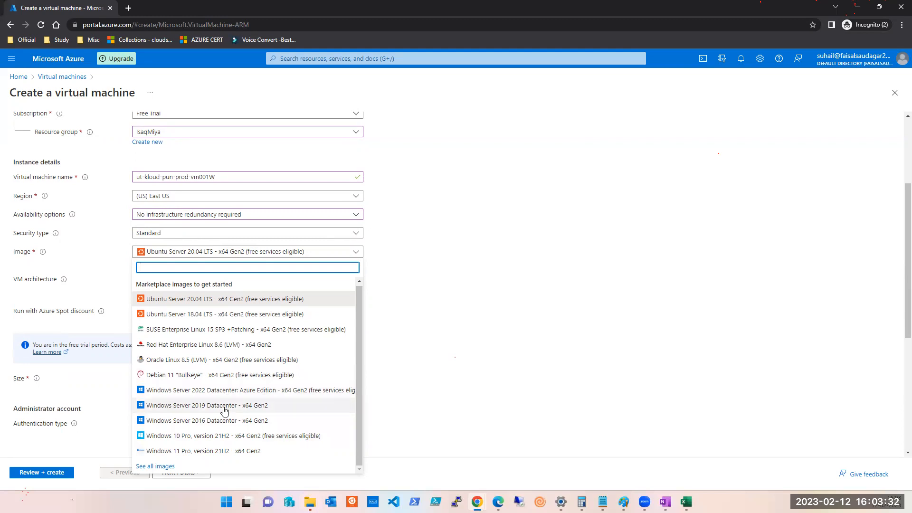
left_click(592, 353)
left_click(627, 282)
scroll(624, 282, "down", 1)
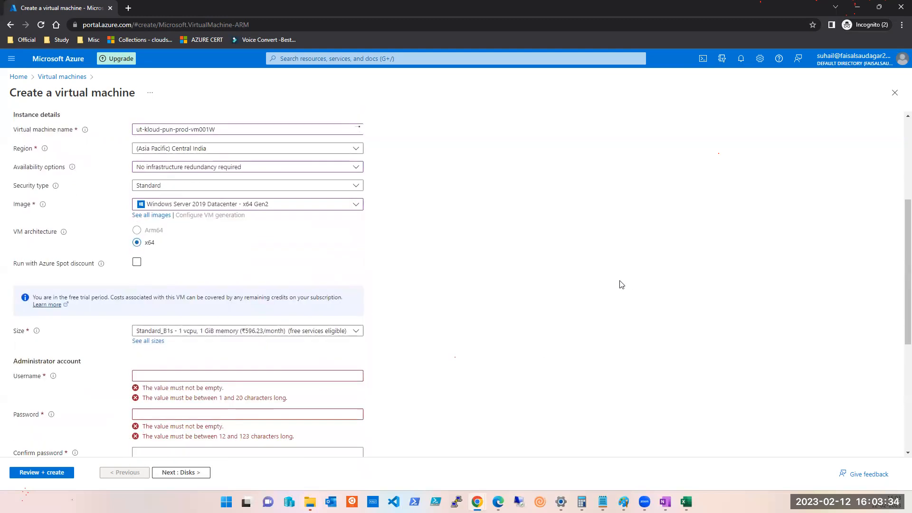
scroll(550, 277, "down", 4)
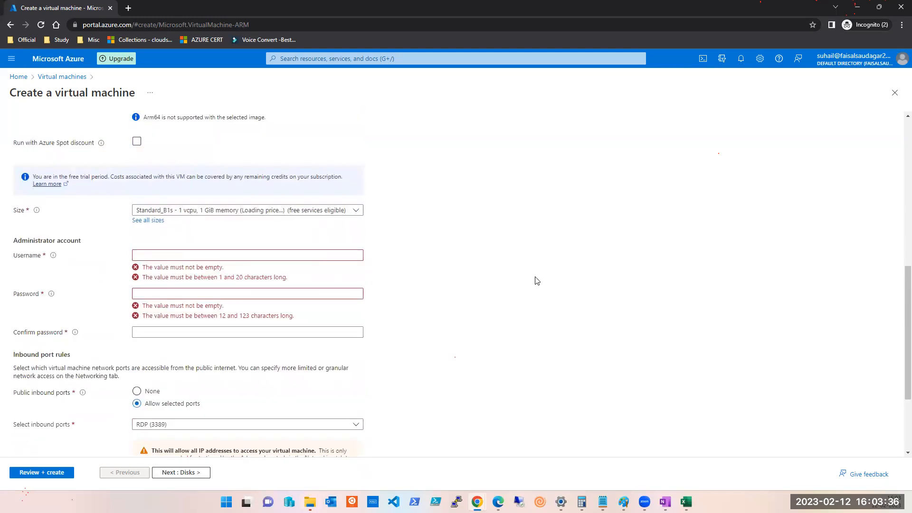
scroll(489, 275, "up", 5)
scroll(215, 266, "down", 3)
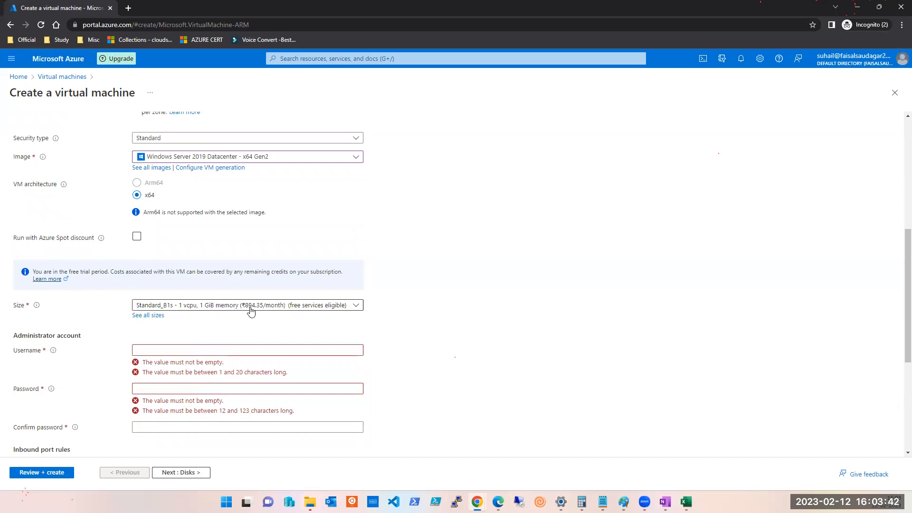
scroll(556, 309, "down", 2)
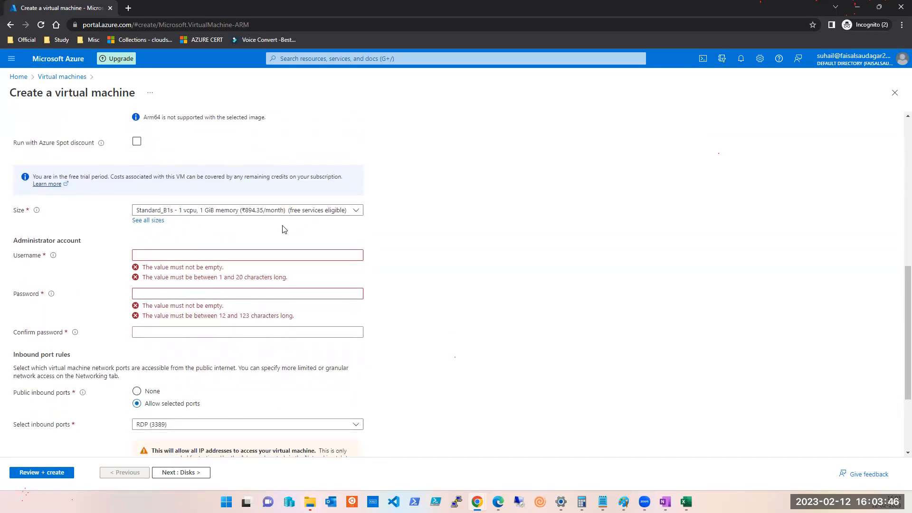
Enter the administrator username, a password and its matching confirmation.
left_click(178, 258)
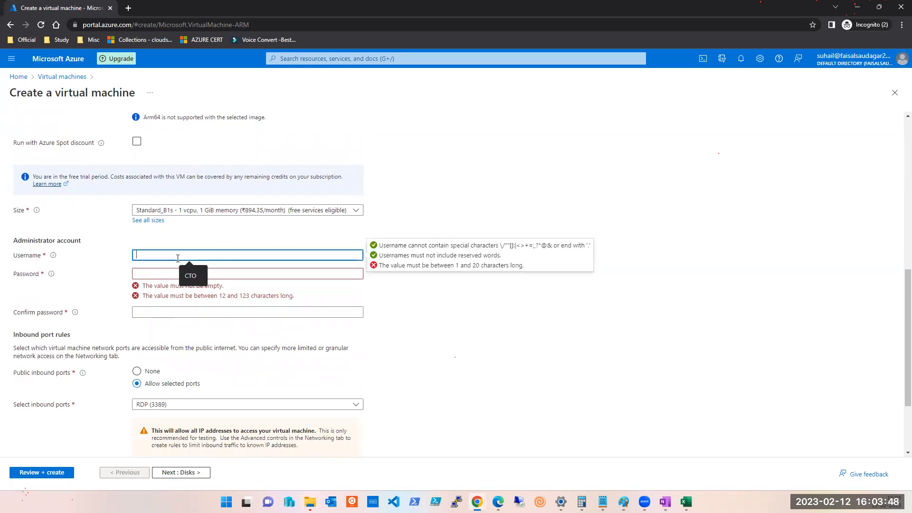
type("out")
key("Tab")
type("T")
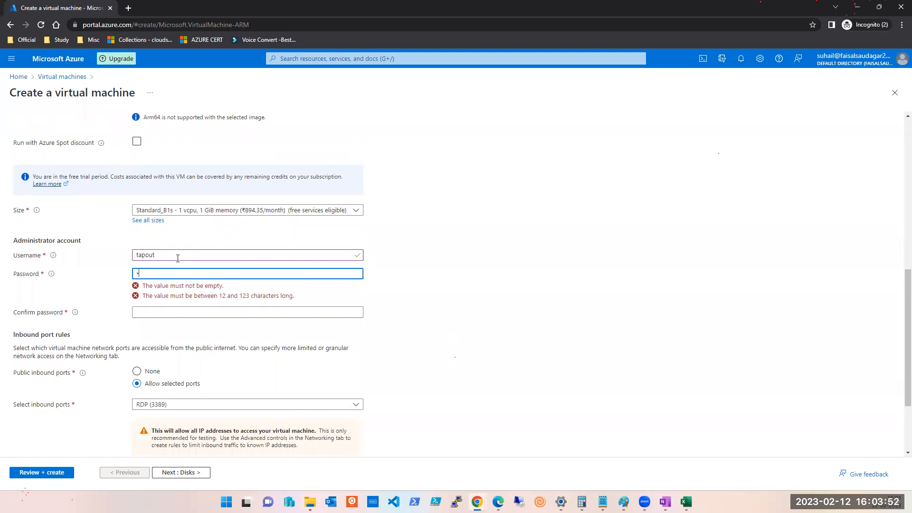
type("23")
key("Tab")
type("••••••••••")
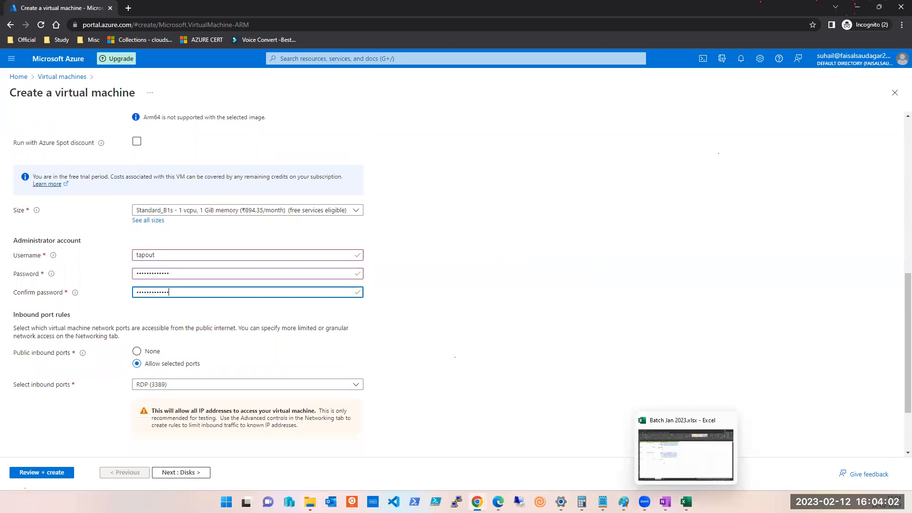
left_click(686, 502)
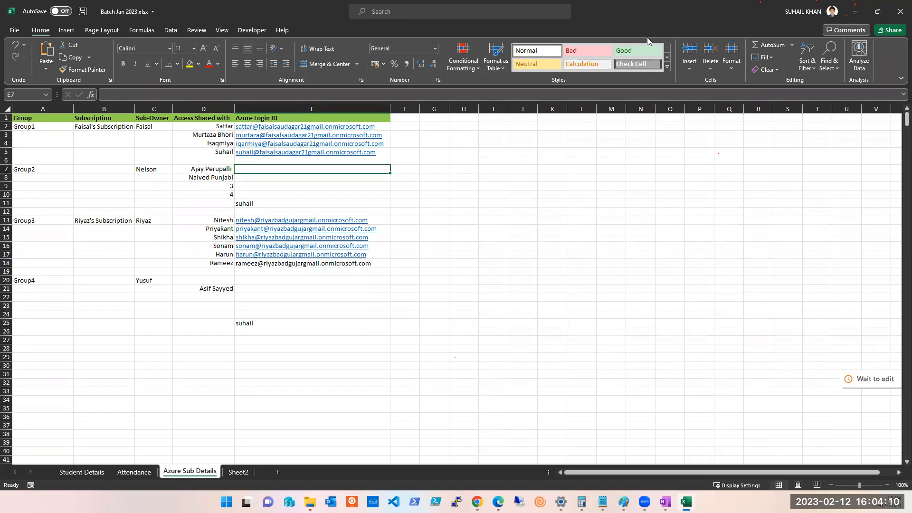
left_click(854, 11)
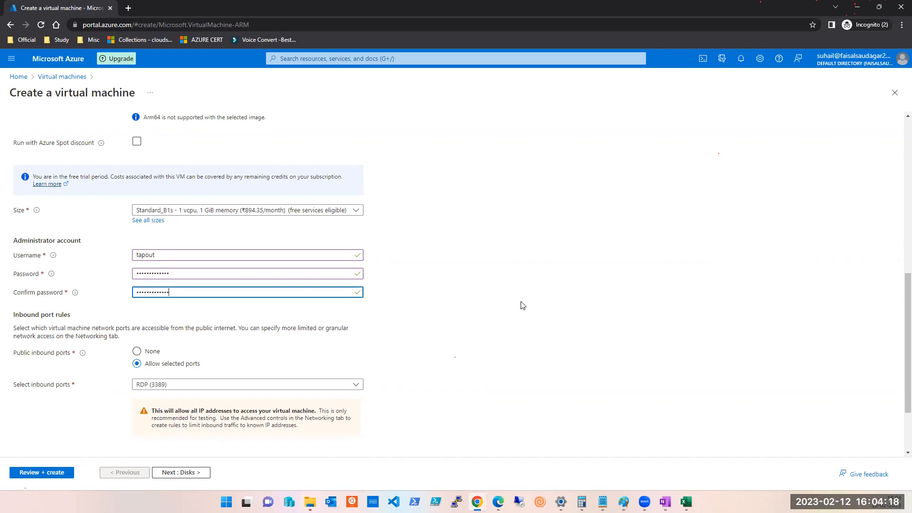
Allow inbound HTTP (80), HTTPS (443) and SSH (22) alongside RDP (3389).
scroll(522, 305, "down", 2)
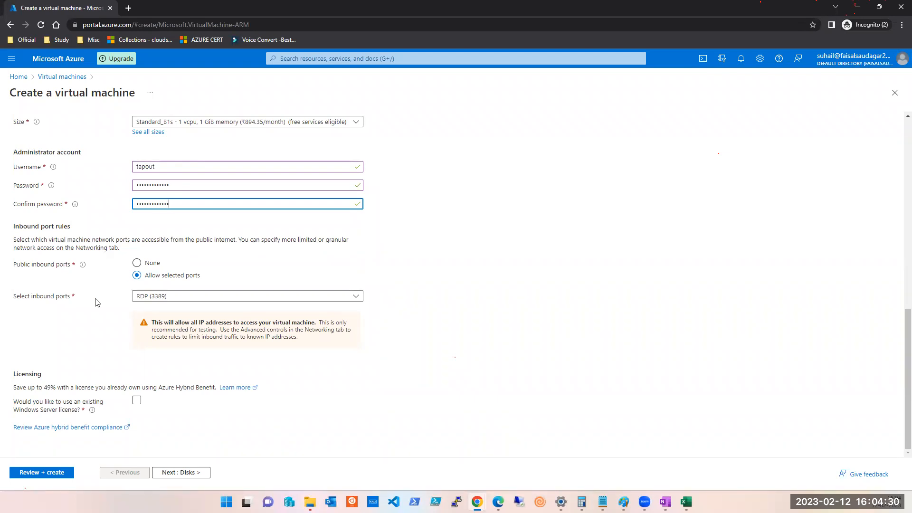
left_click(136, 297)
left_click(141, 310)
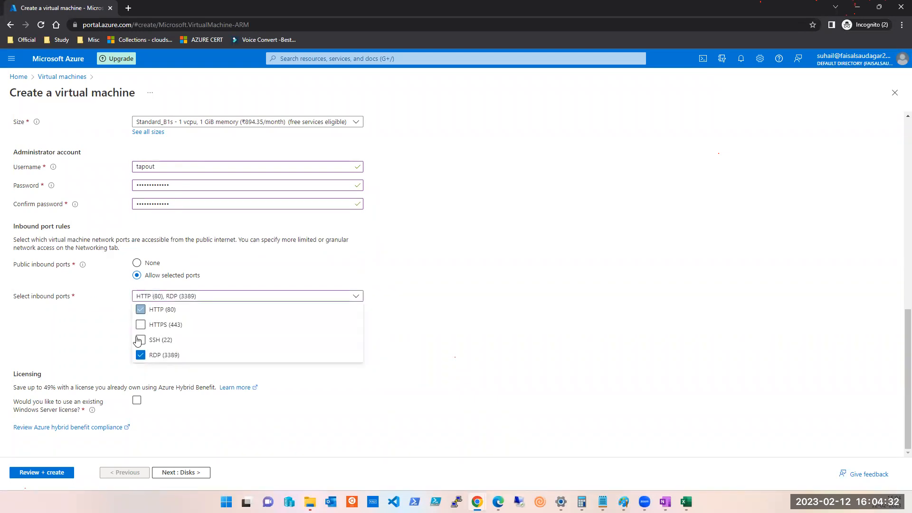
left_click(141, 324)
left_click(142, 340)
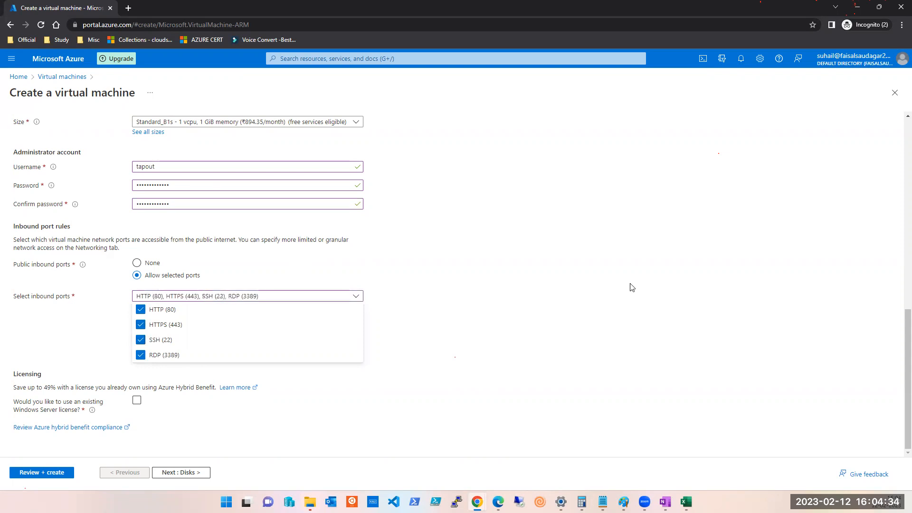
left_click(632, 288)
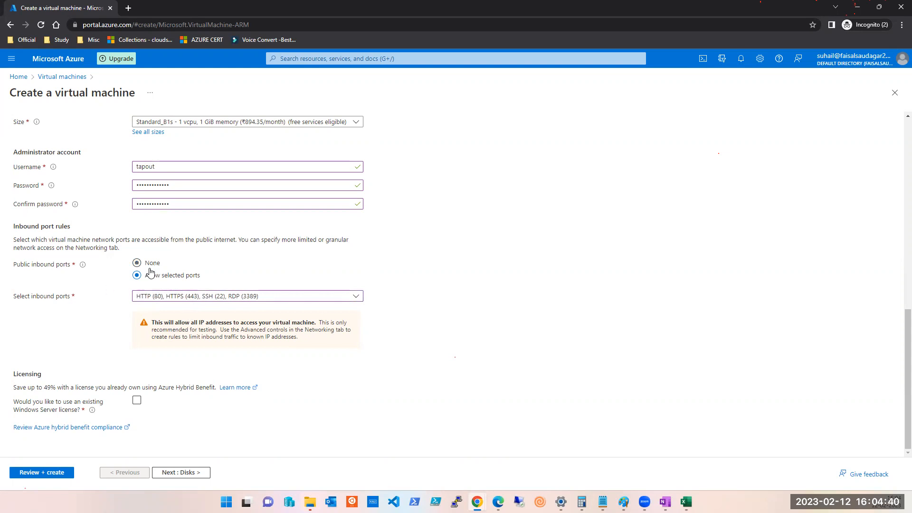
left_click(154, 298)
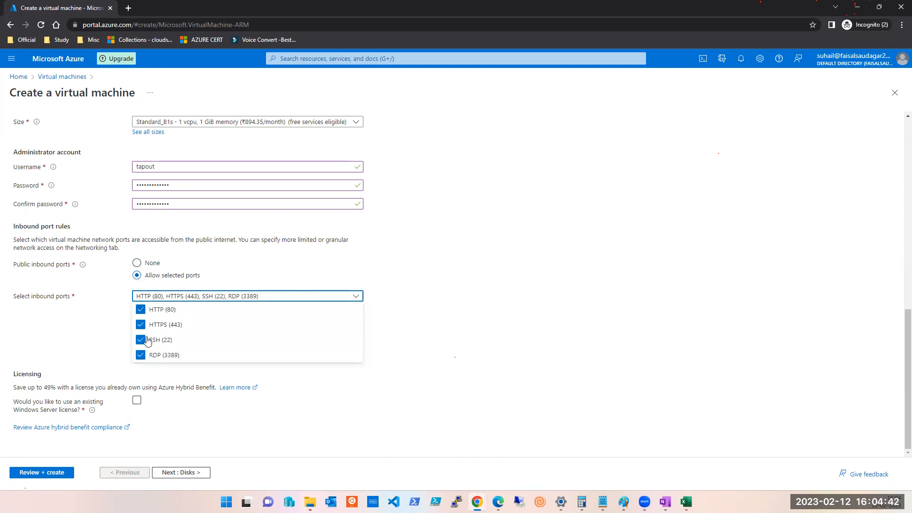
left_click(650, 333)
left_click(190, 472)
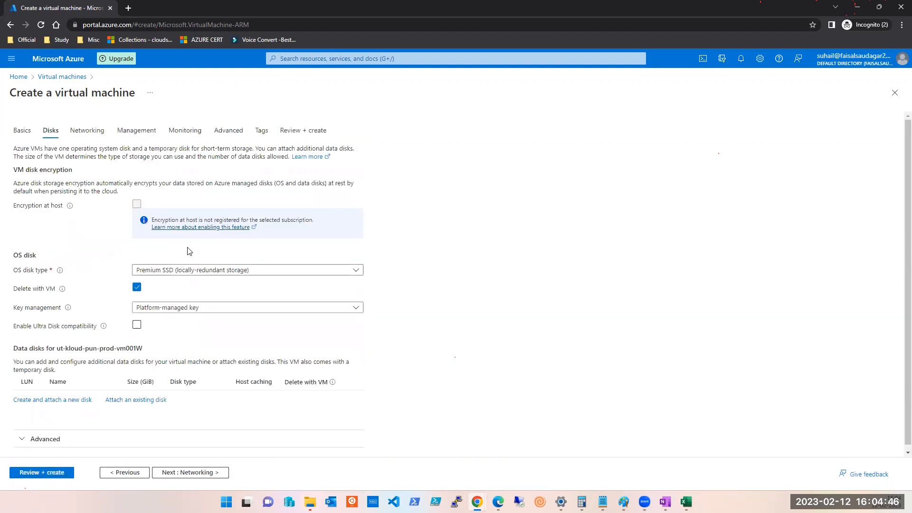
Keep the default disk, networking and management settings for the VM.
left_click(209, 472)
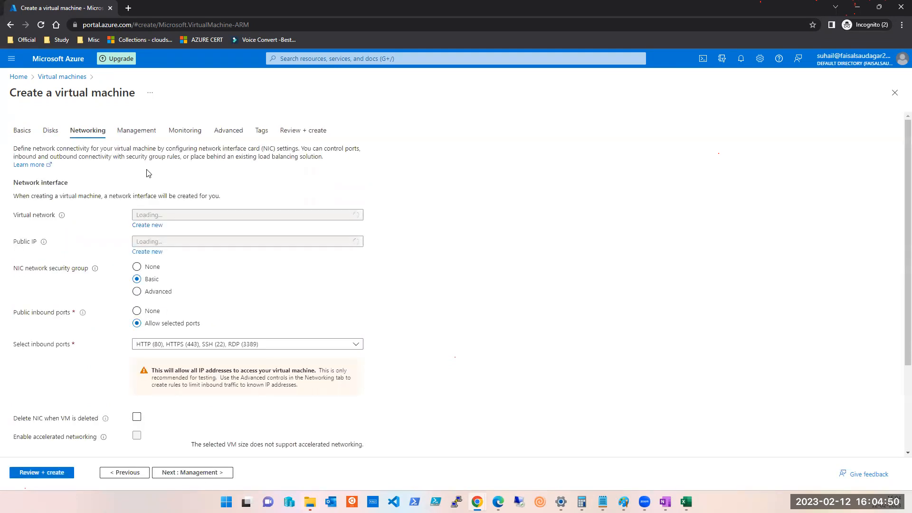
scroll(175, 303, "down", 3)
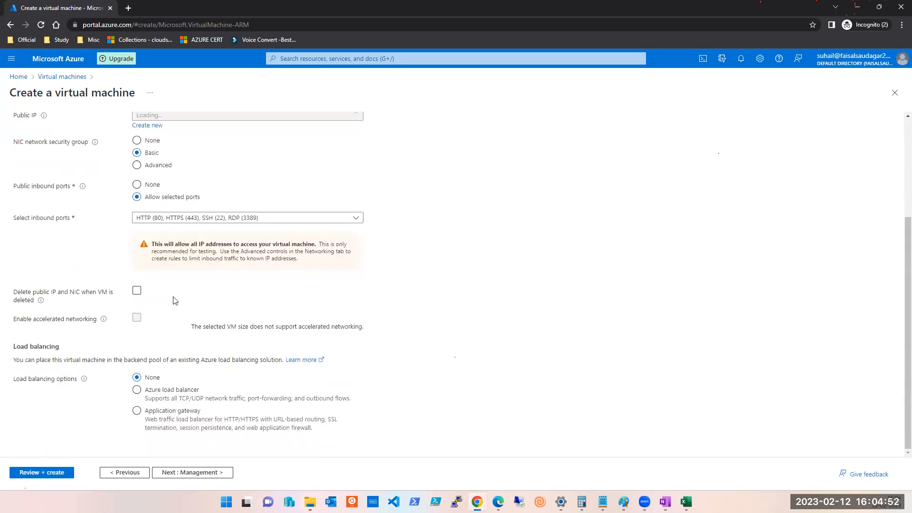
scroll(173, 280, "up", 2)
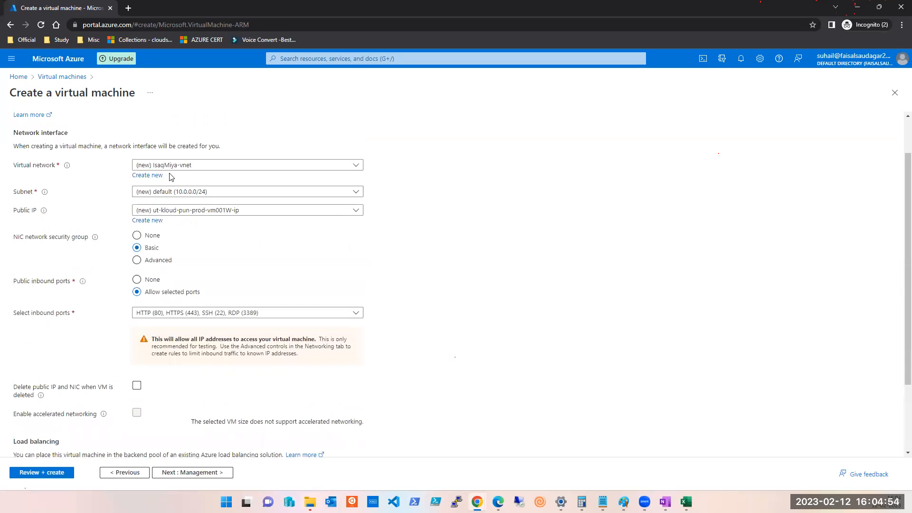
scroll(179, 207, "down", 2)
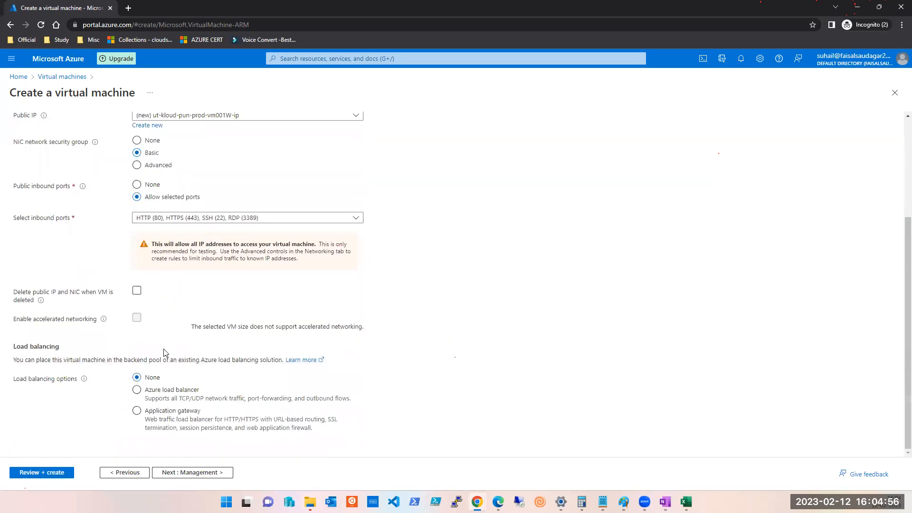
left_click(189, 473)
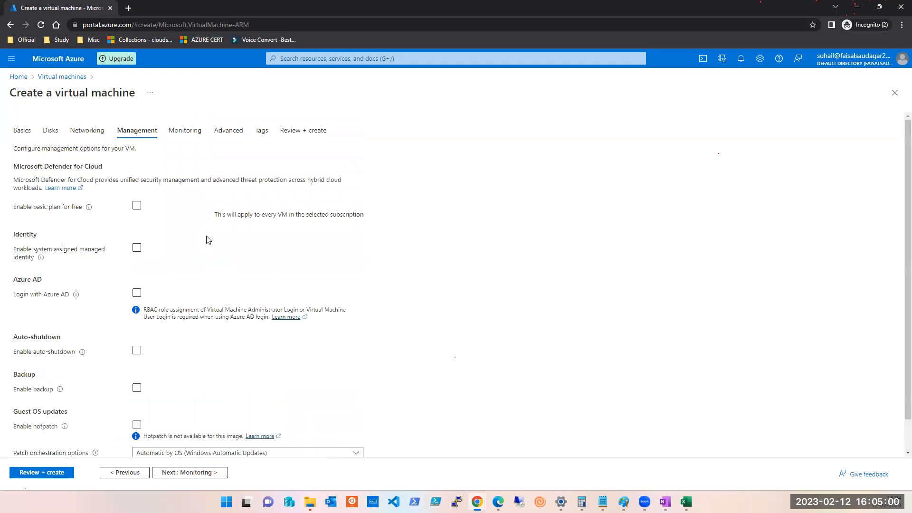
scroll(209, 242, "down", 1)
Enable recommended alert rules under Monitoring, then continue to the Advanced tab.
left_click(190, 474)
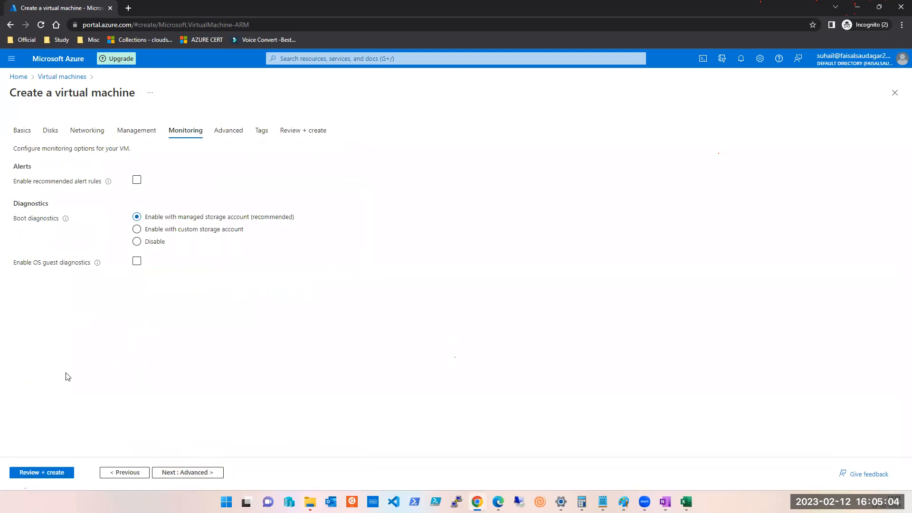
left_click(137, 180)
left_click(207, 474)
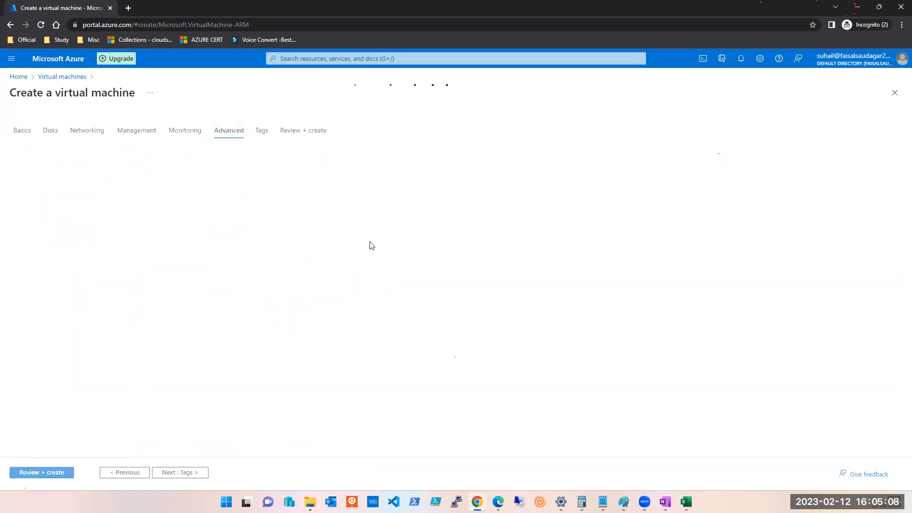
scroll(332, 257, "down", 8)
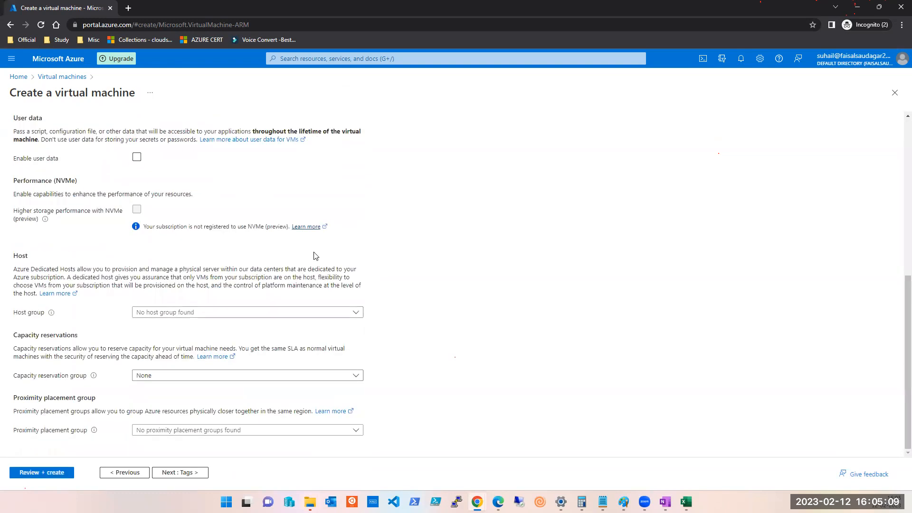
Pass validation, create the Windows Server 2019 VM, and follow its deployment in notifications.
left_click(56, 472)
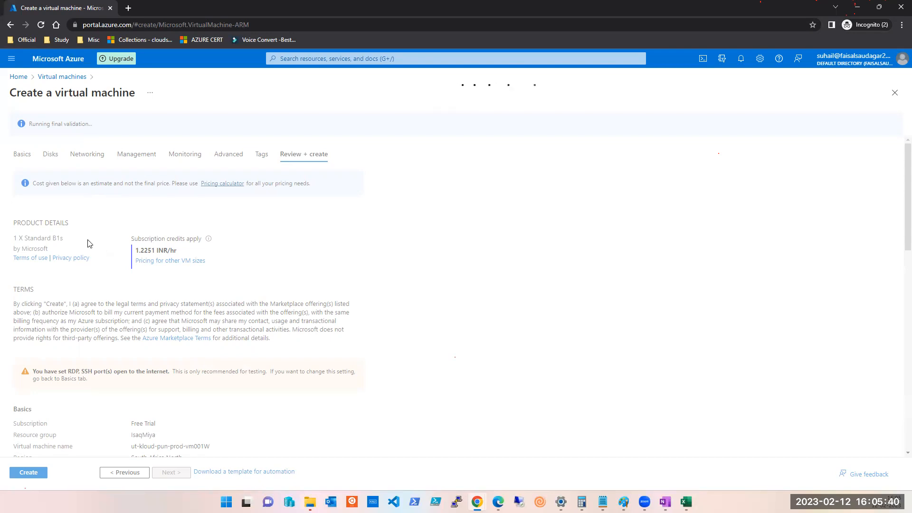
scroll(72, 337, "down", 2)
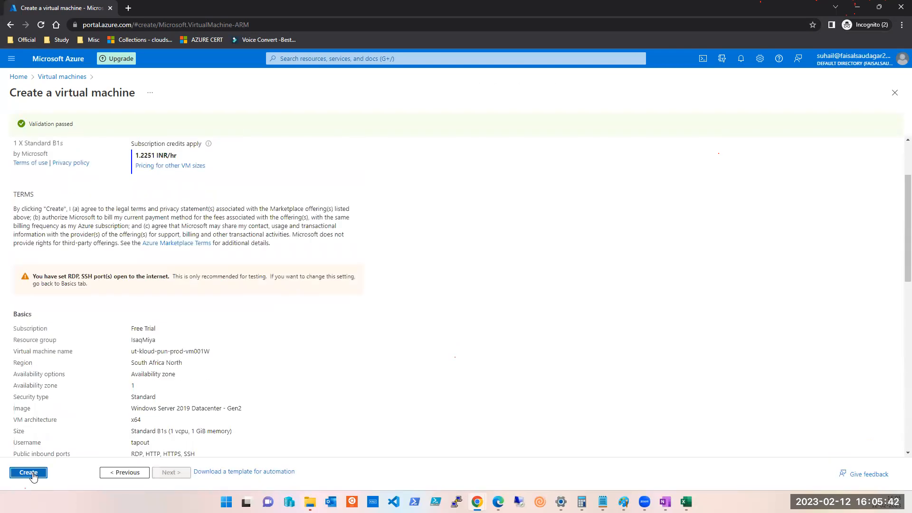
left_click(28, 472)
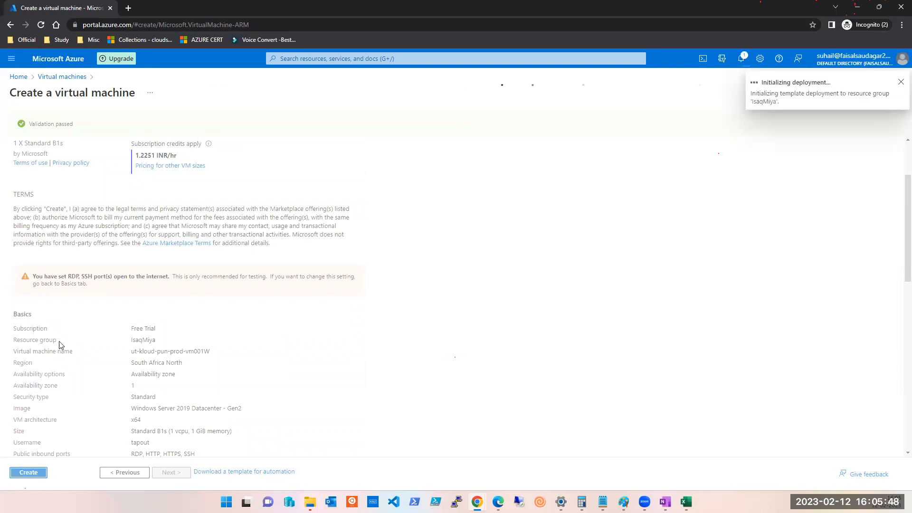
left_click(741, 59)
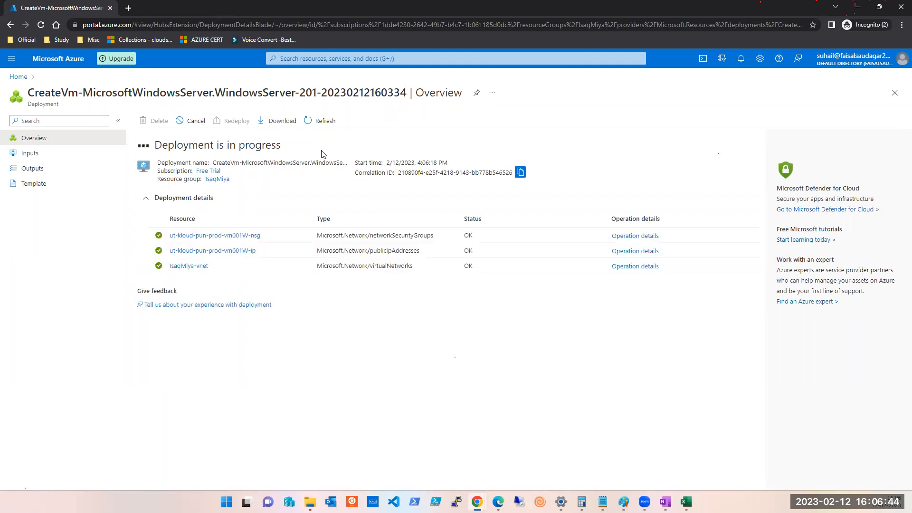
Bring the UT-Kloud browser window forward and browse from Home to Resource groups.
mouse_move(478, 502)
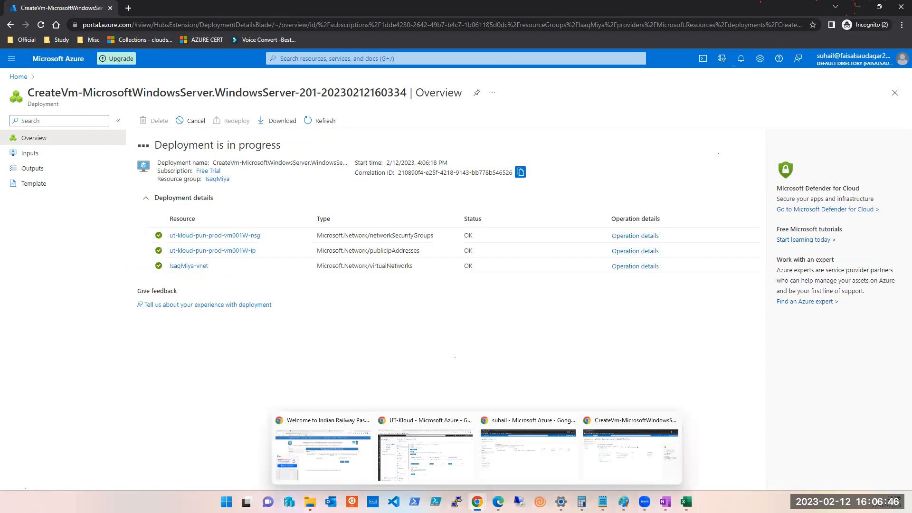
left_click(414, 476)
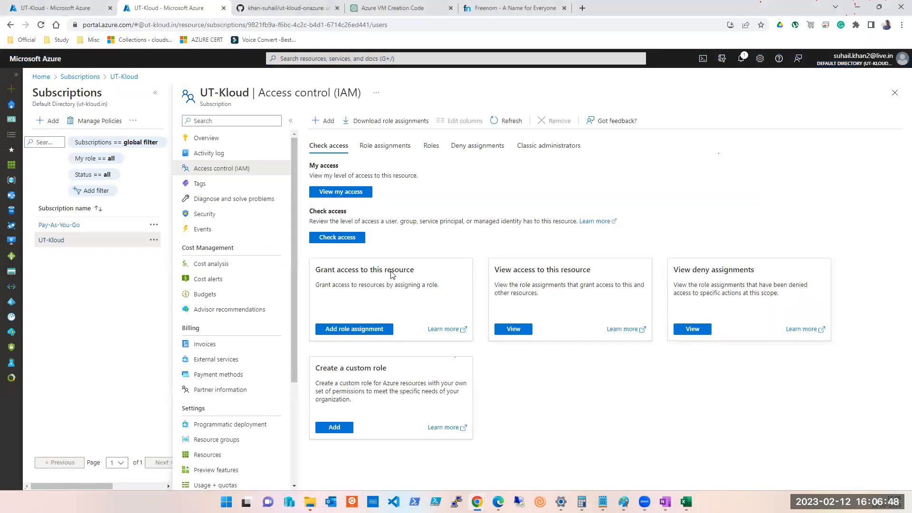
left_click(40, 77)
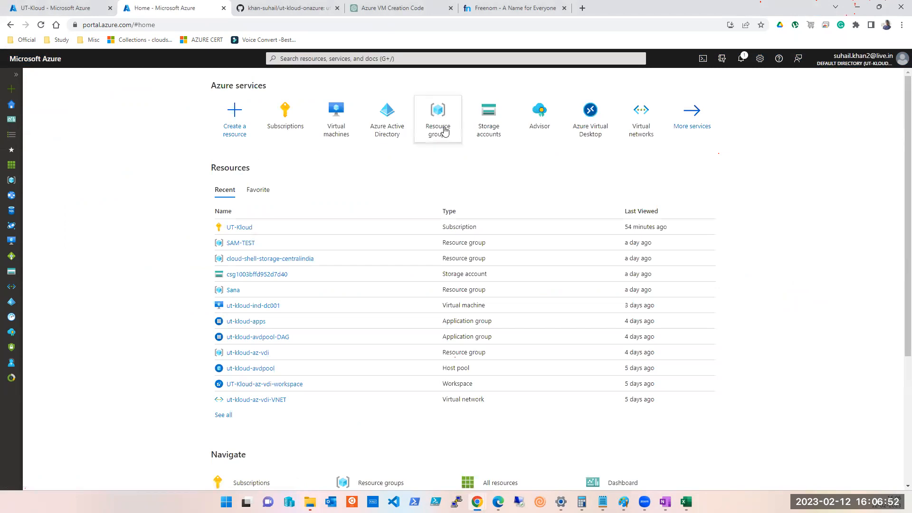
left_click(441, 127)
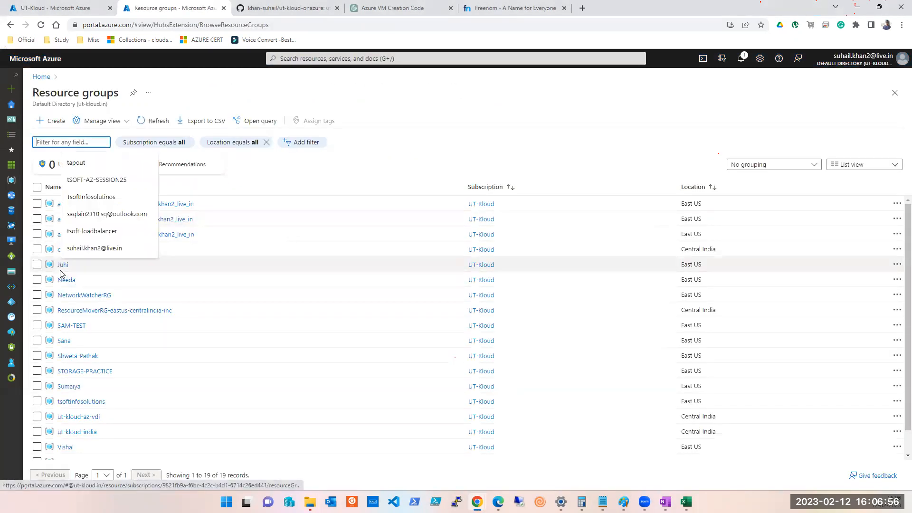
scroll(66, 354, "down", 1)
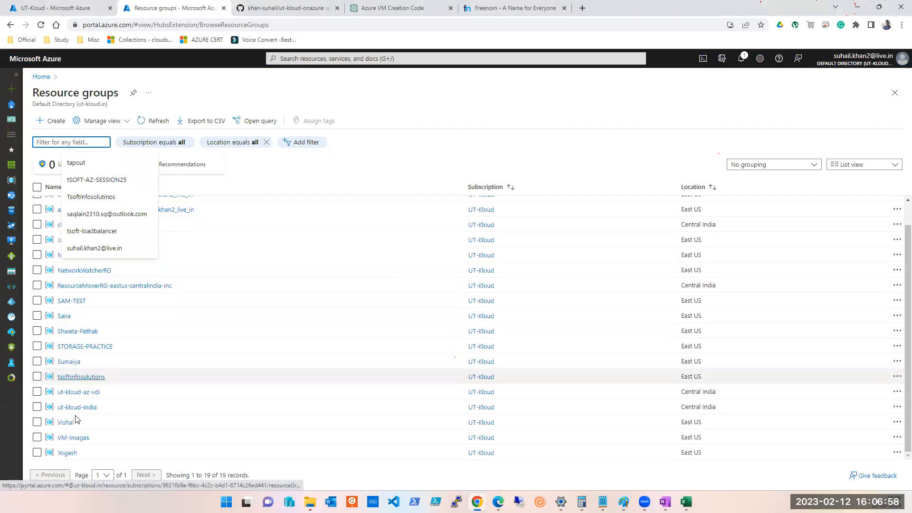
Open ut-kloud-india and select all six of its resources for deletion.
left_click(76, 412)
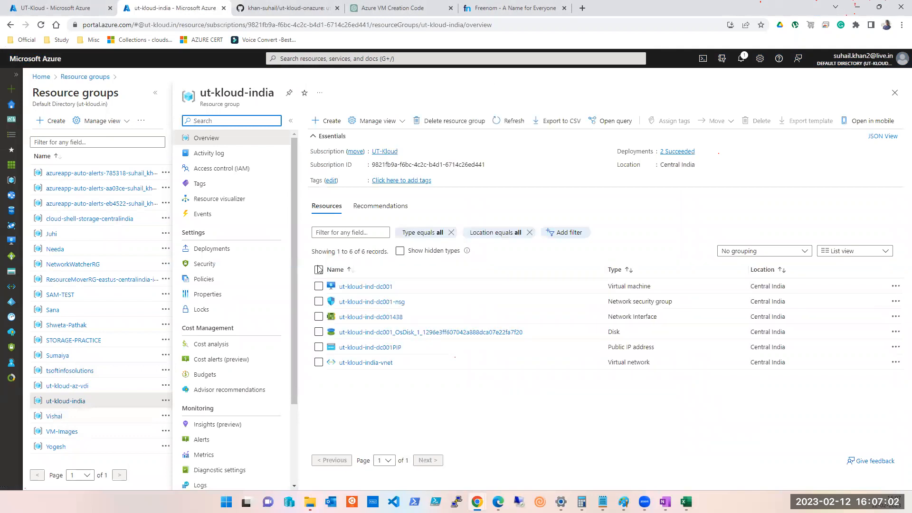
left_click(318, 270)
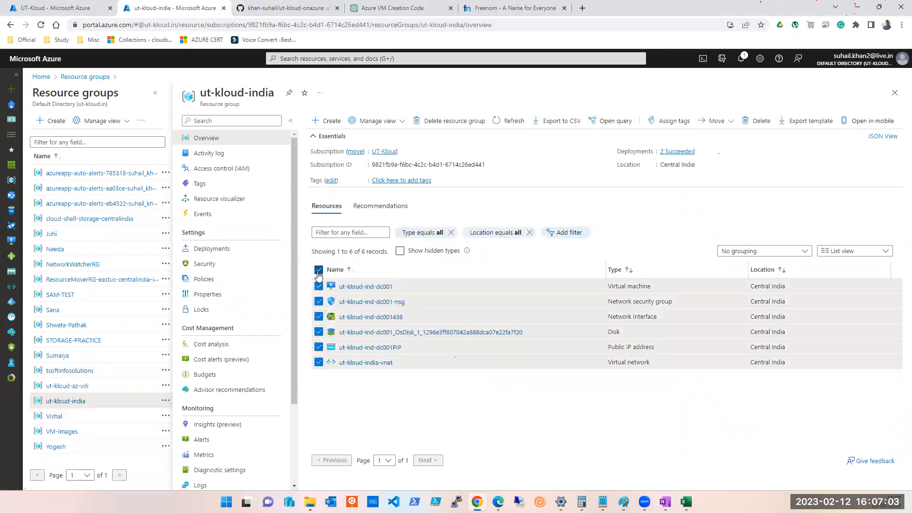
left_click(752, 122)
Tick force delete and confirm with 'yes', then cancel and return to the deployment window.
left_click(719, 208)
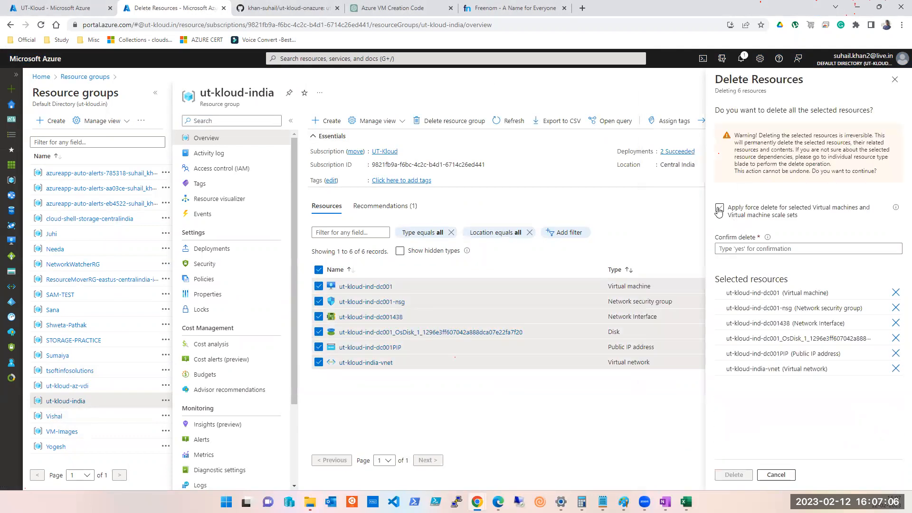
left_click(749, 249)
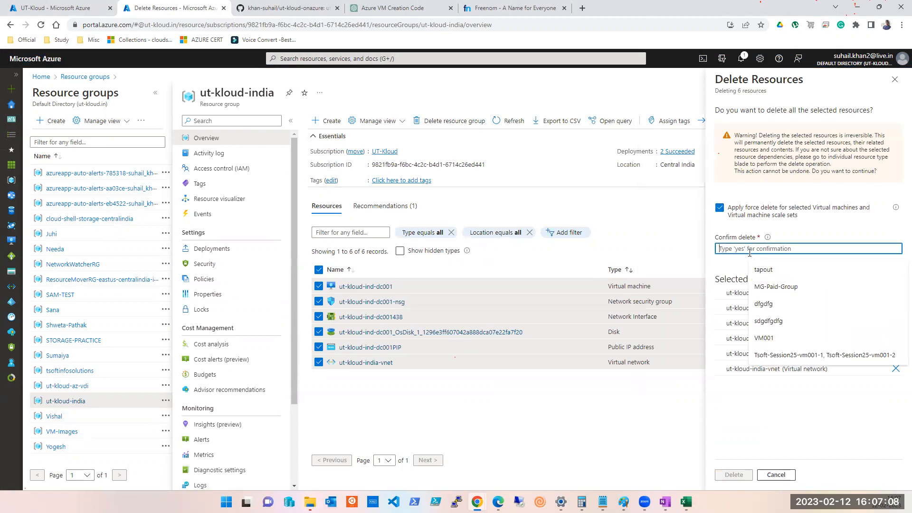
type("yes")
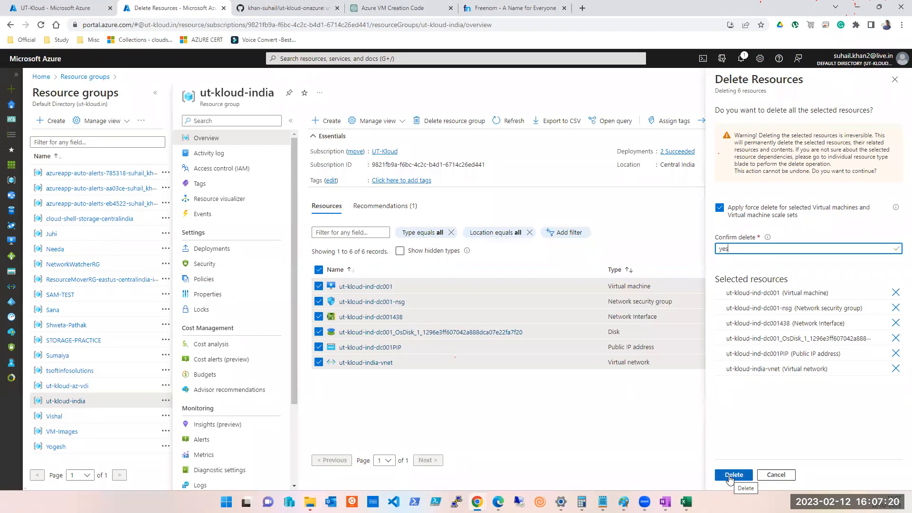
left_click(776, 475)
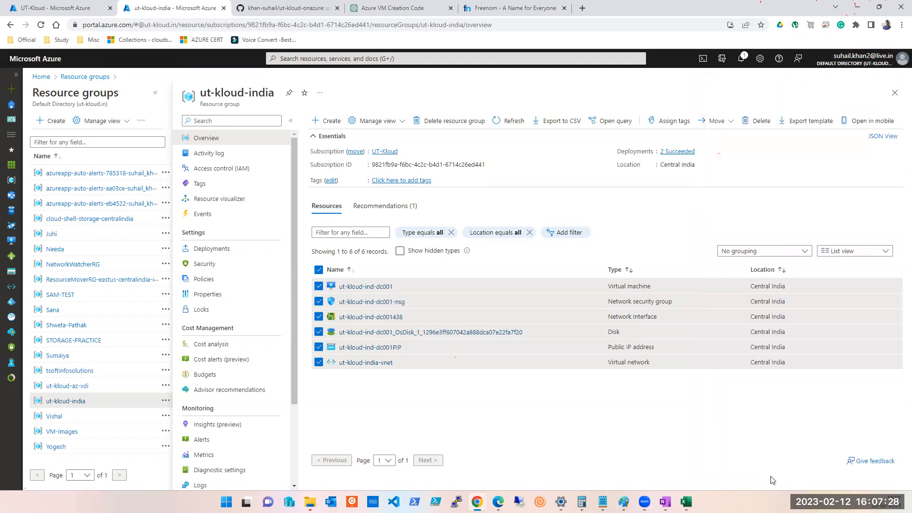
left_click(858, 10)
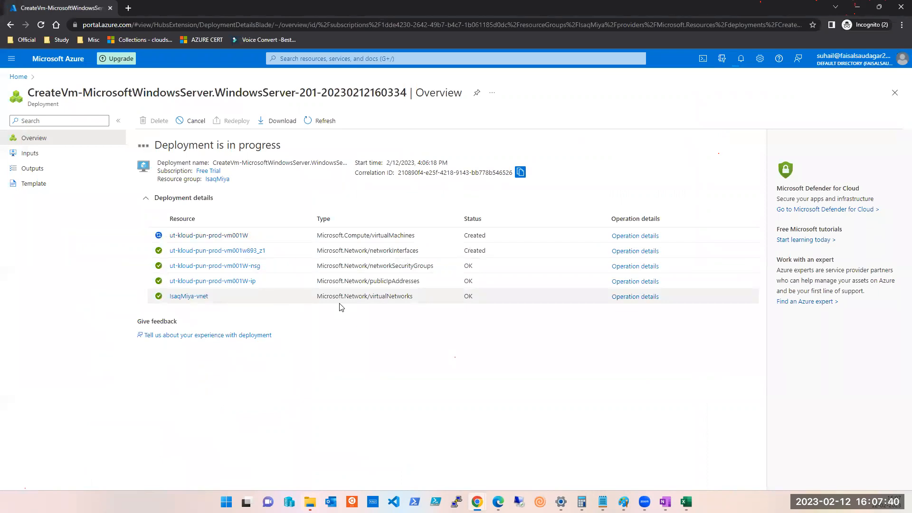
left_click(686, 503)
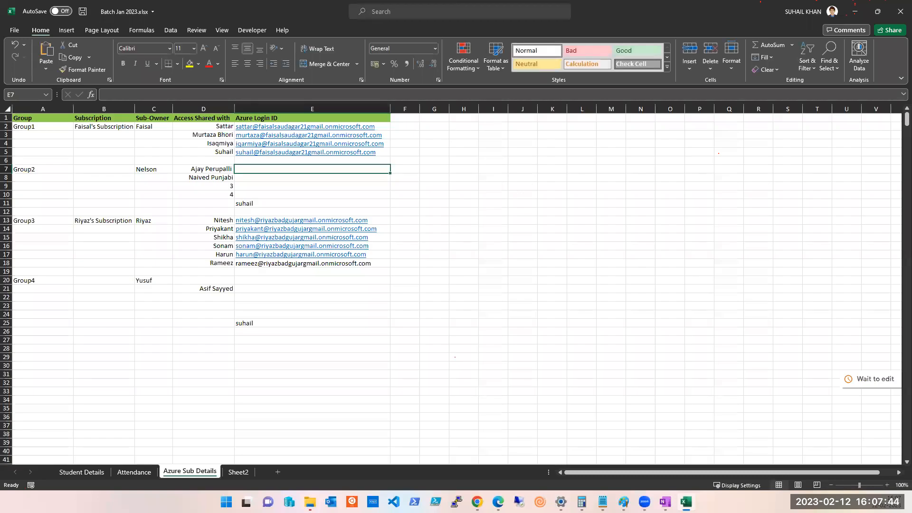
left_click(686, 502)
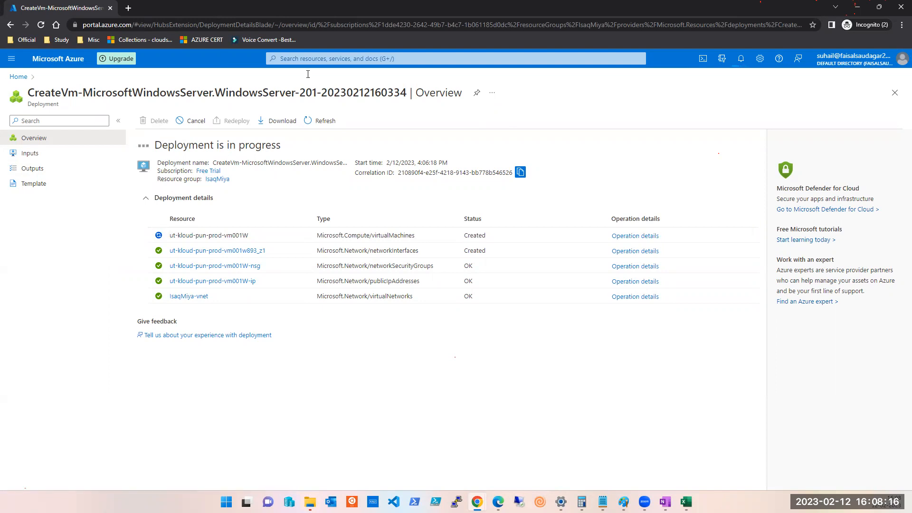
Select all six new resources in IsaqMiya, then reopen the succeeded deployment from notifications.
left_click(216, 179)
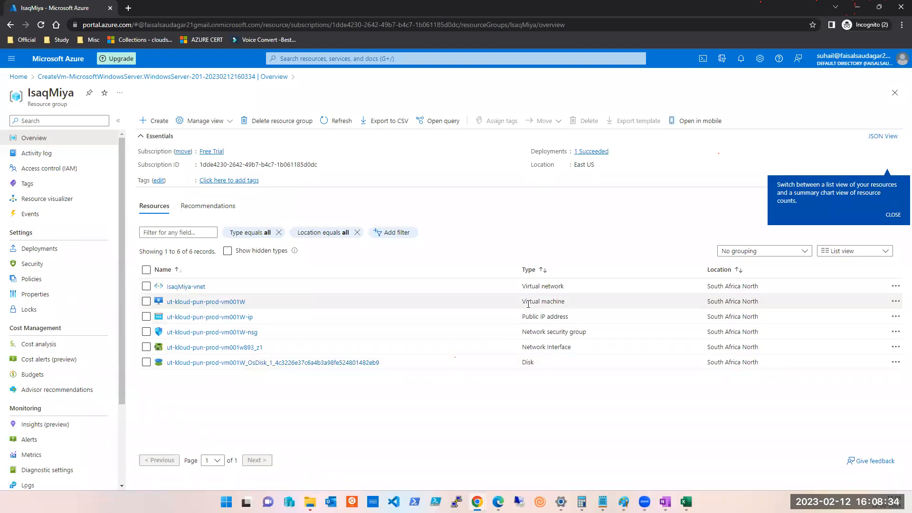
left_click(146, 270)
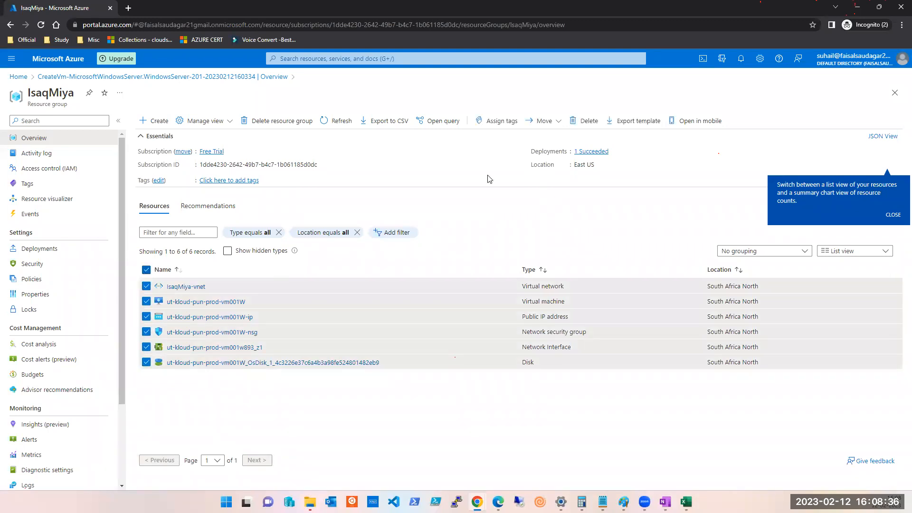
left_click(740, 62)
left_click(716, 138)
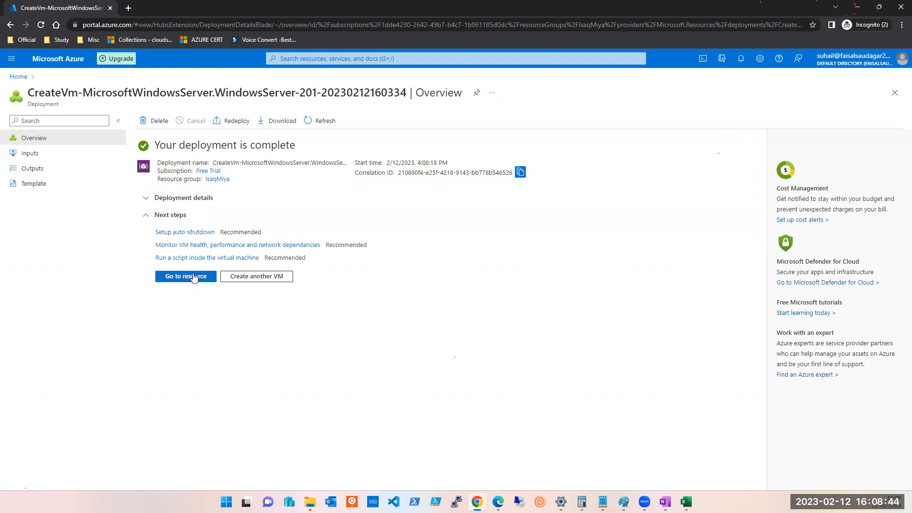
Copy ut-kloud-pun-prod-vm001W's public IP 102.37.208.226 and search mstsc from Start.
left_click(194, 276)
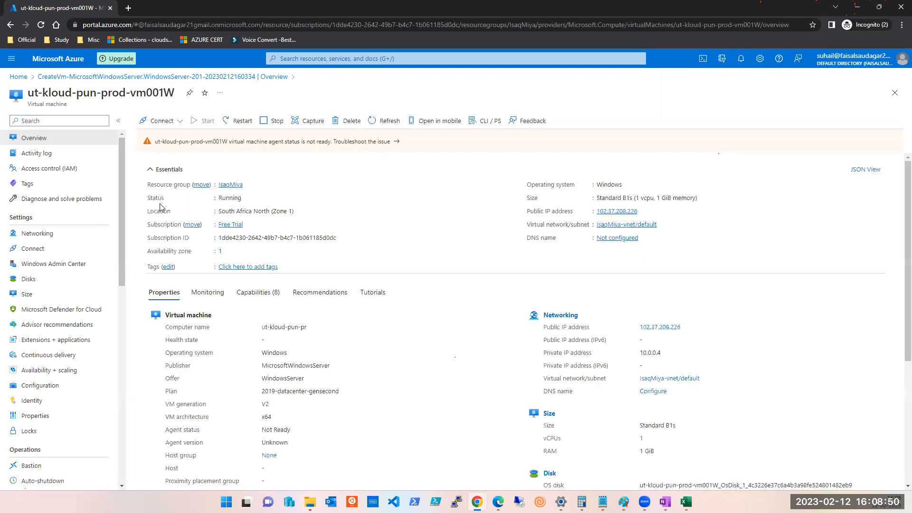
mouse_move(605, 217)
left_click(643, 211)
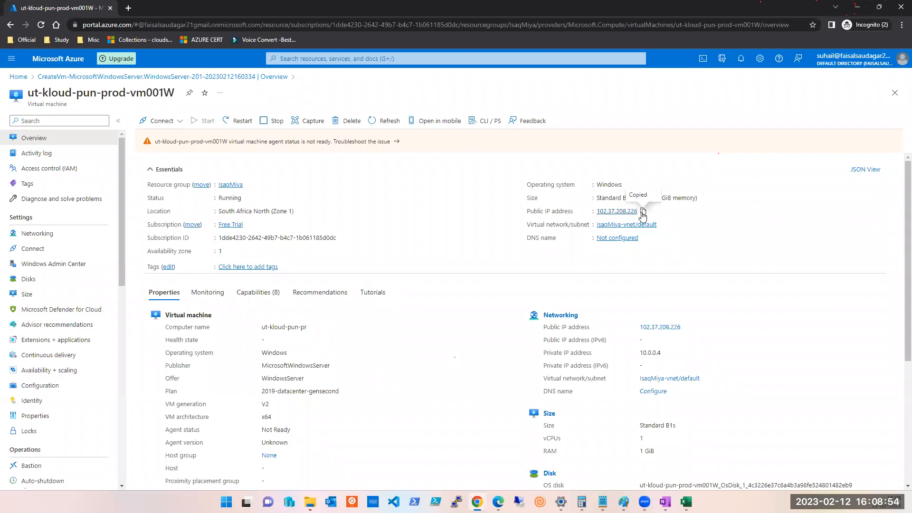
left_click(227, 502)
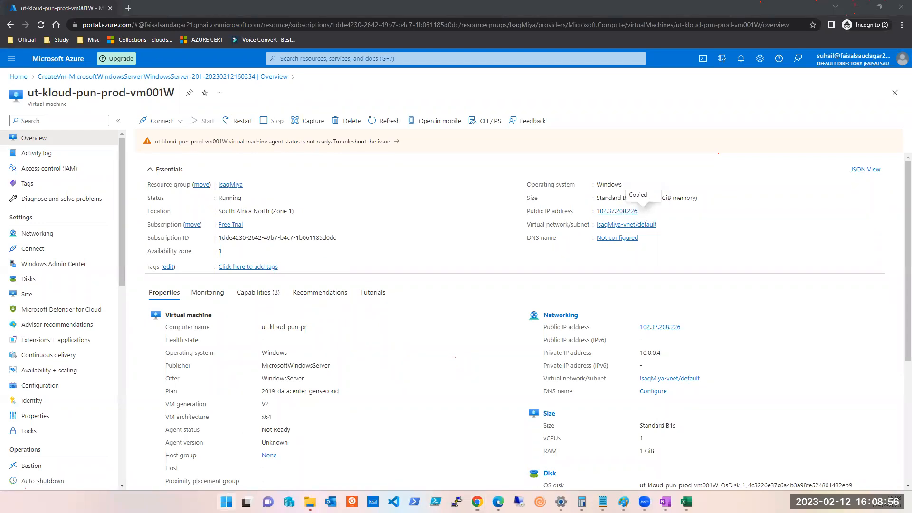
type("mstsc")
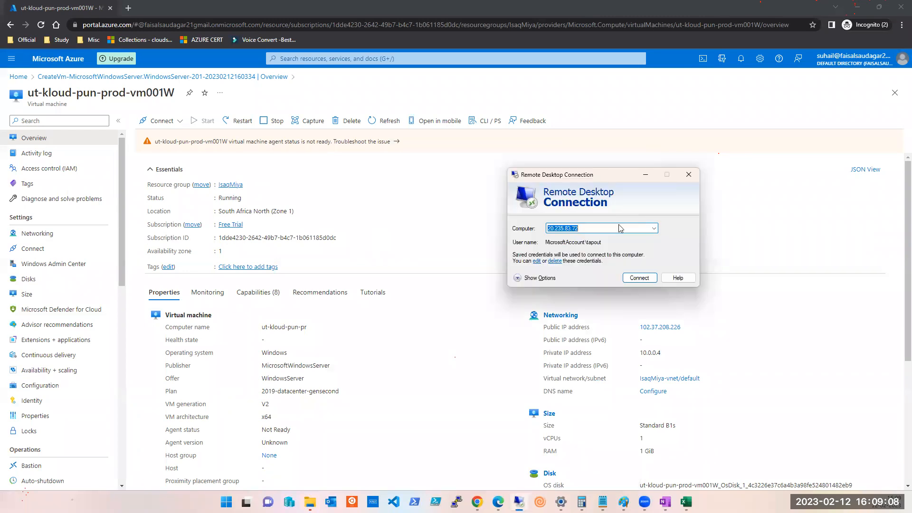
Connect to the pasted address 102.37.208.226 and choose to use a different account.
key("ctrl+v")
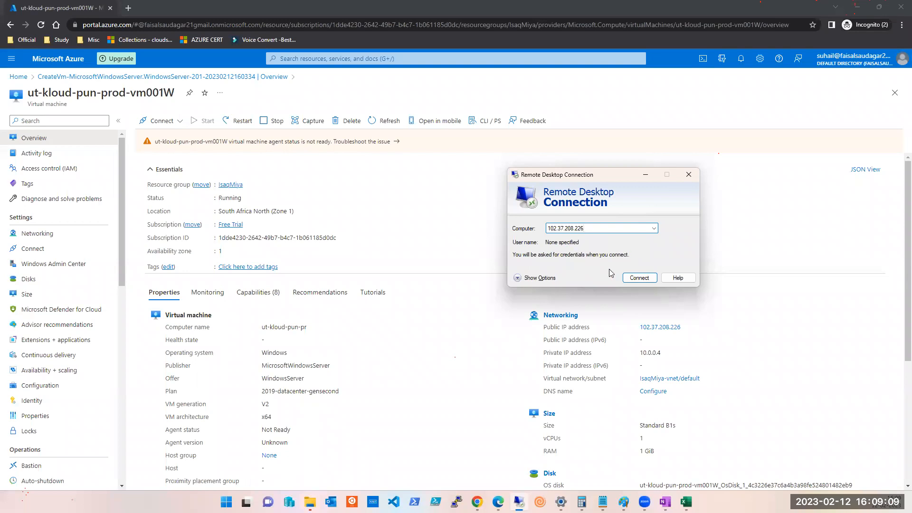
left_click(636, 281)
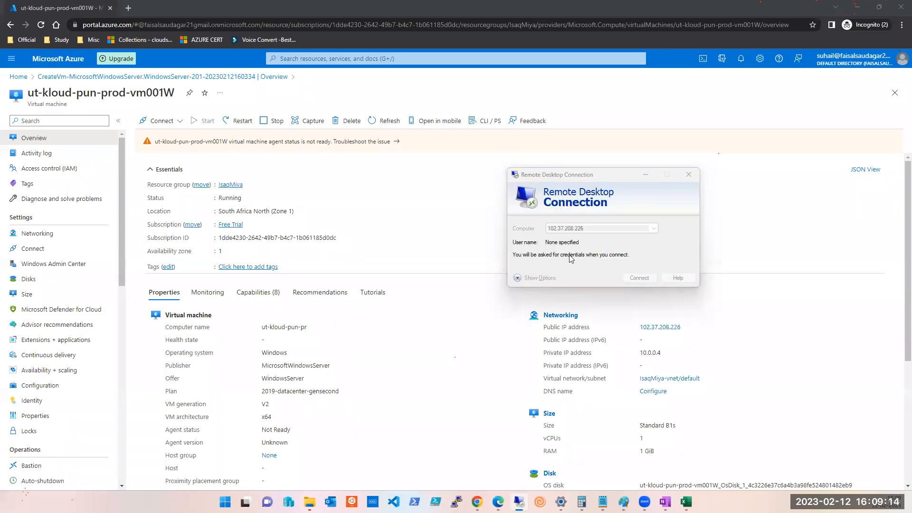
left_click(504, 258)
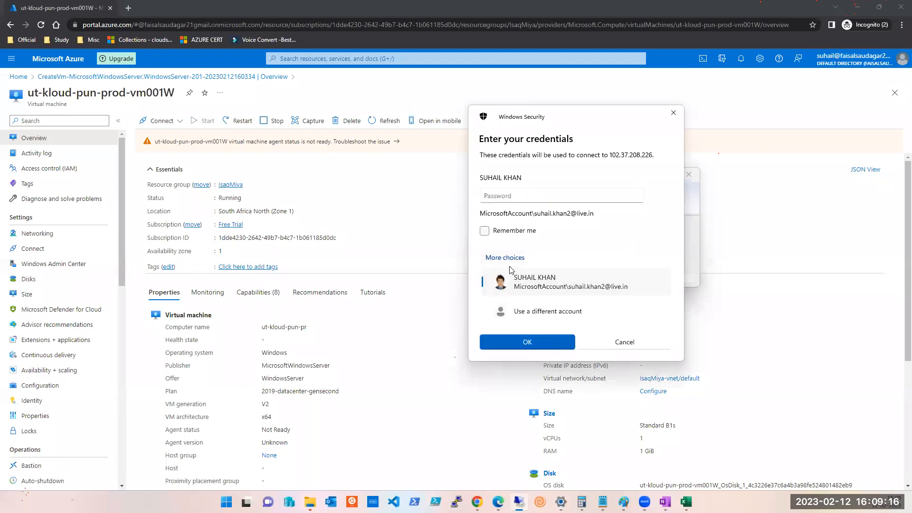
left_click(525, 310)
Enter the VM admin username and password, then accept the untrusted certificate.
type("tapout")
key("Tab")
type("•••••••••••••")
key("Return")
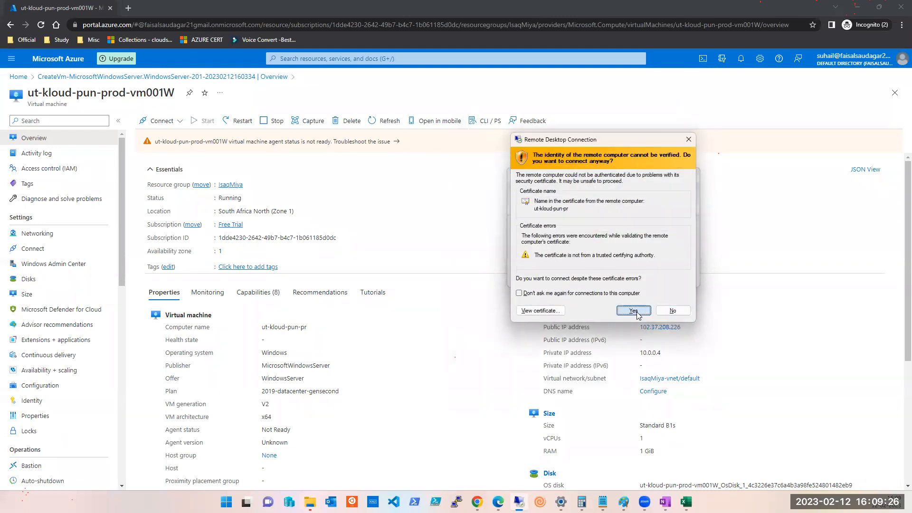
left_click(634, 311)
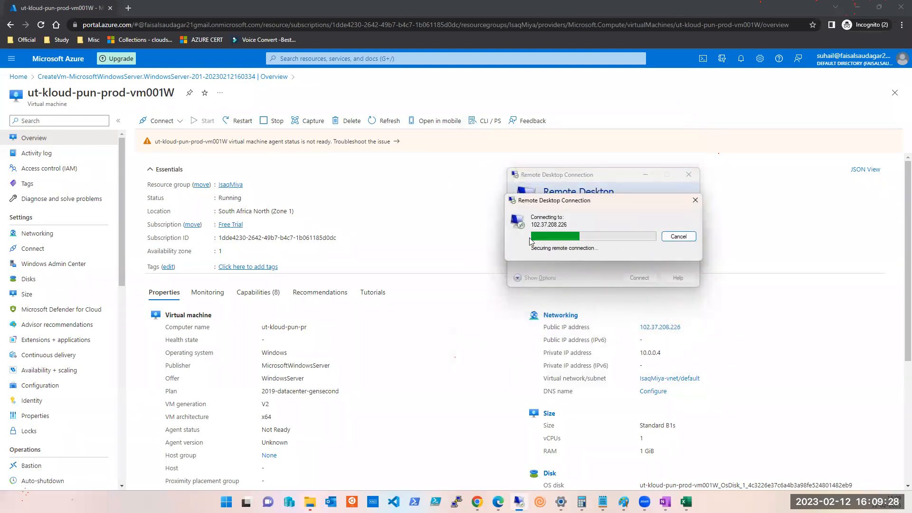